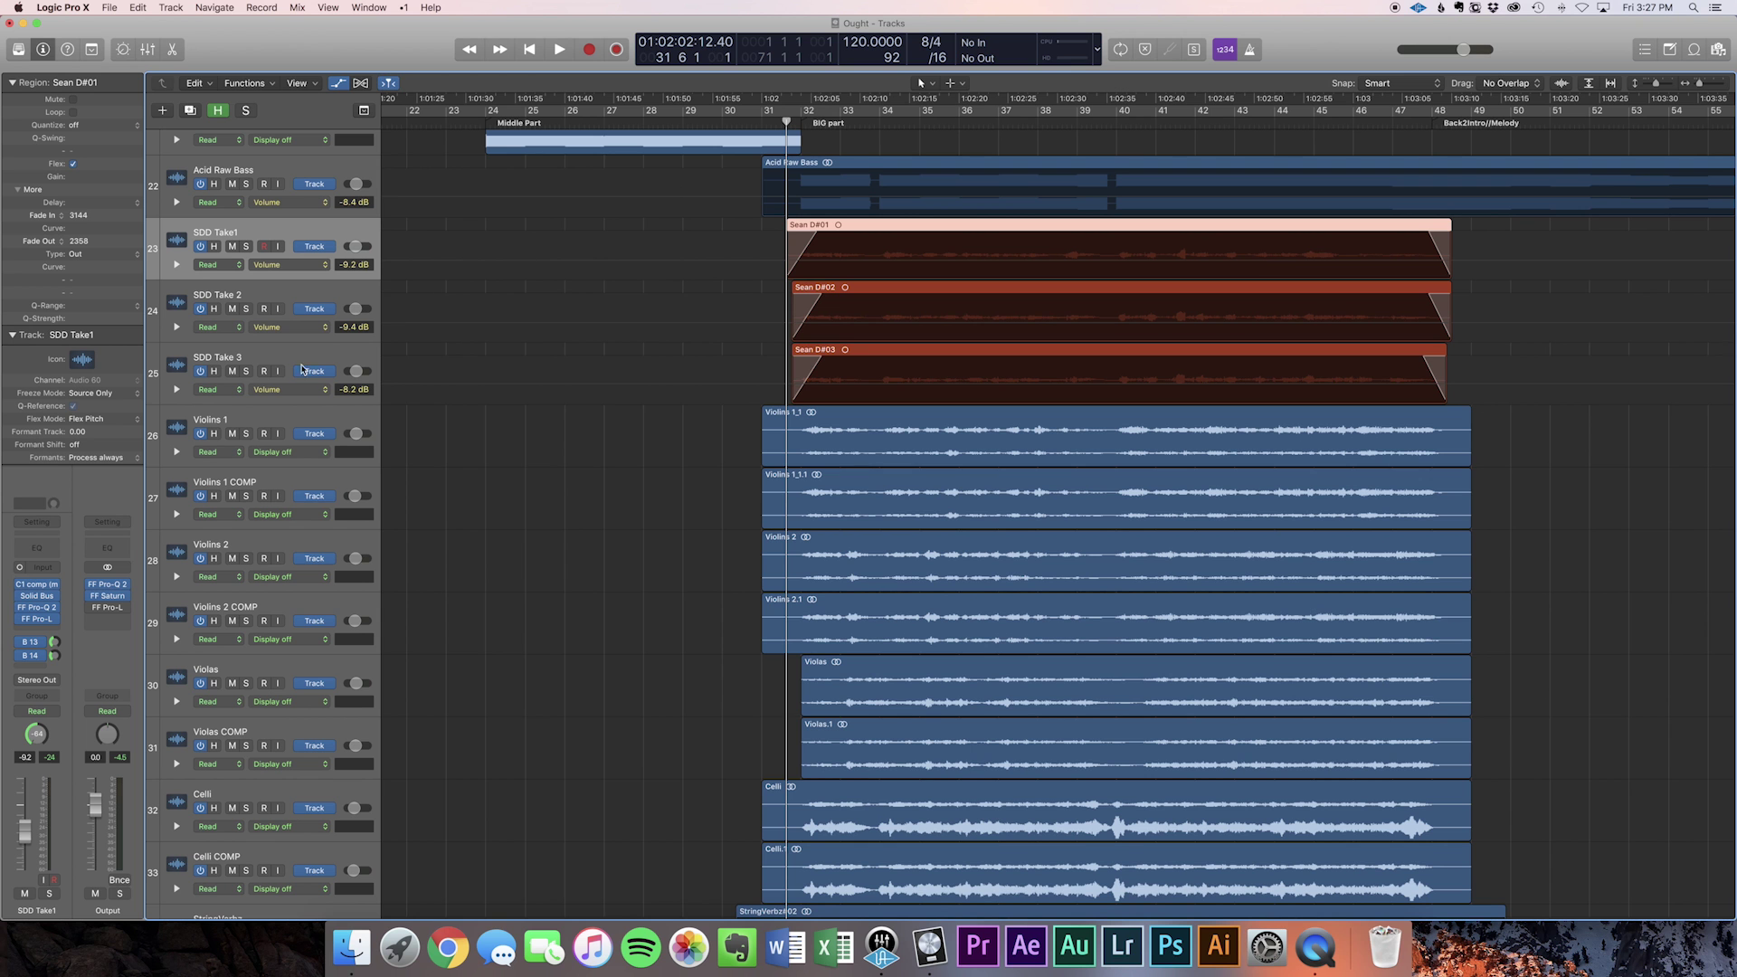
Select the three SDD Take tracks one after another, finishing on SDD Take 2.
{"action": "scroll", "coordinate": [291, 334], "scroll_direction": "up", "scroll_amount": 1}
{"action": "left_click", "coordinate": [281, 295]}
{"action": "left_click", "coordinate": [292, 358]}
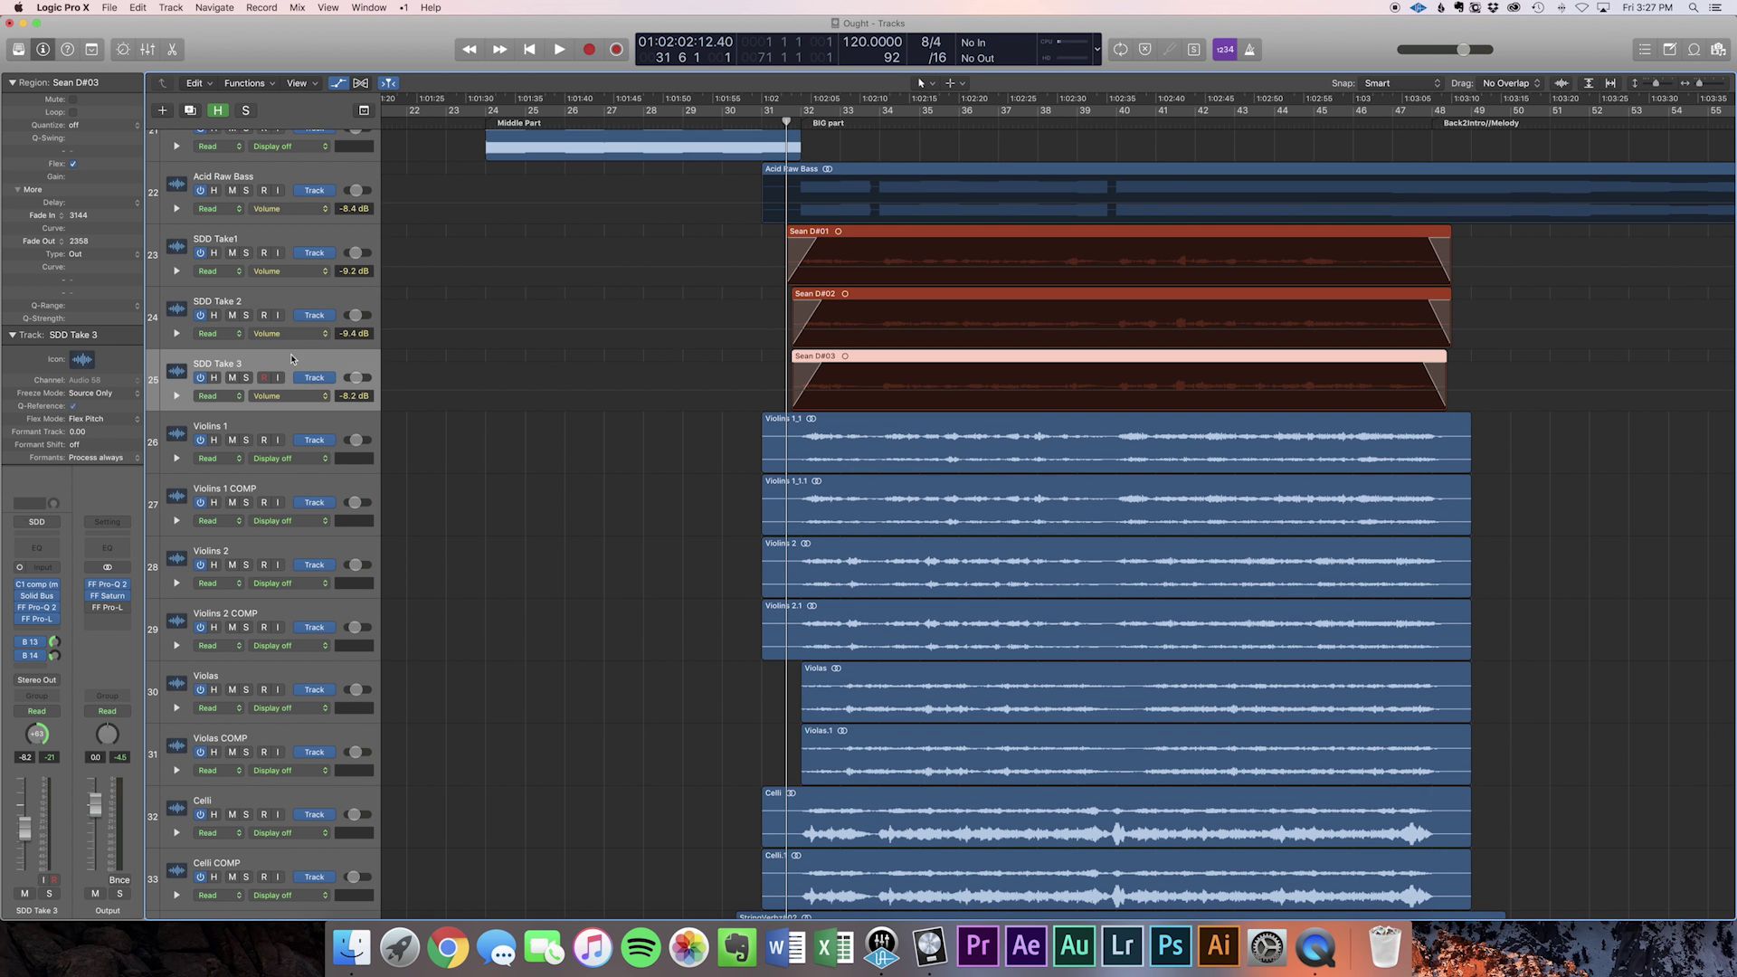
{"action": "left_click", "coordinate": [285, 258]}
{"action": "left_click", "coordinate": [297, 318]}
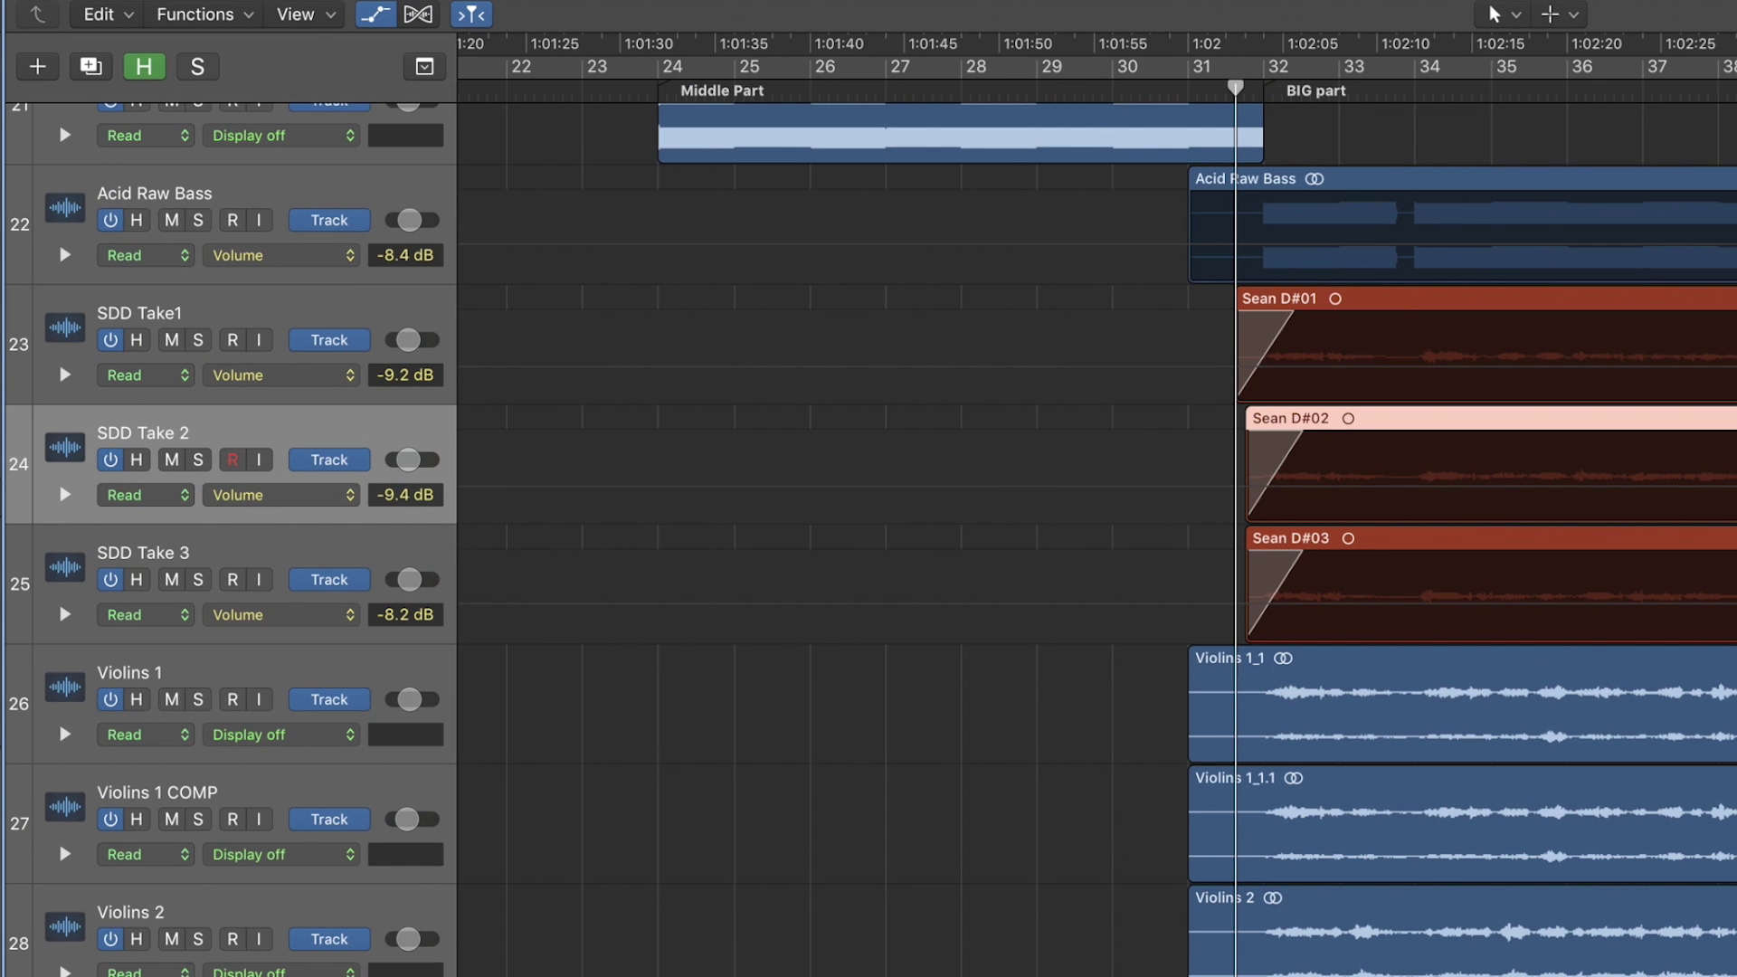
Show the mixer and select the SDD Take1, SDD Take 2 and SDD Take 3 channel strips together.
{"action": "key", "text": "x"}
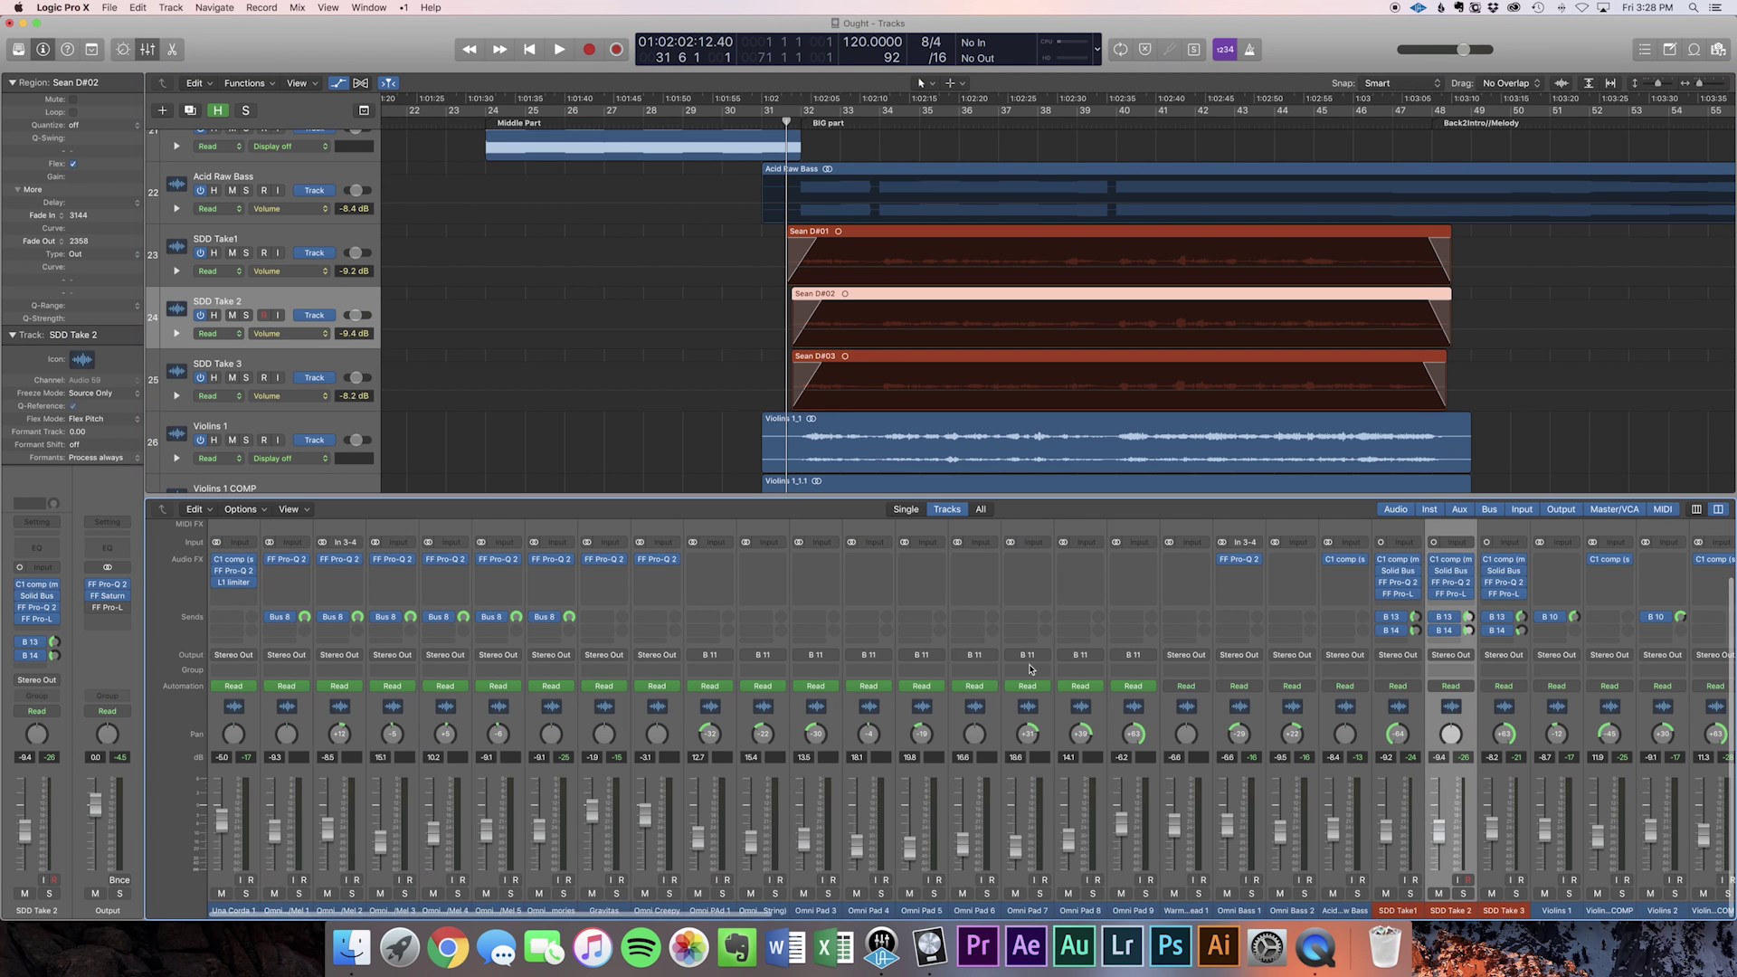
{"action": "scroll", "coordinate": [1028, 669], "scroll_direction": "right", "scroll_amount": 2}
{"action": "scroll", "coordinate": [1029, 669], "scroll_direction": "right", "scroll_amount": 3}
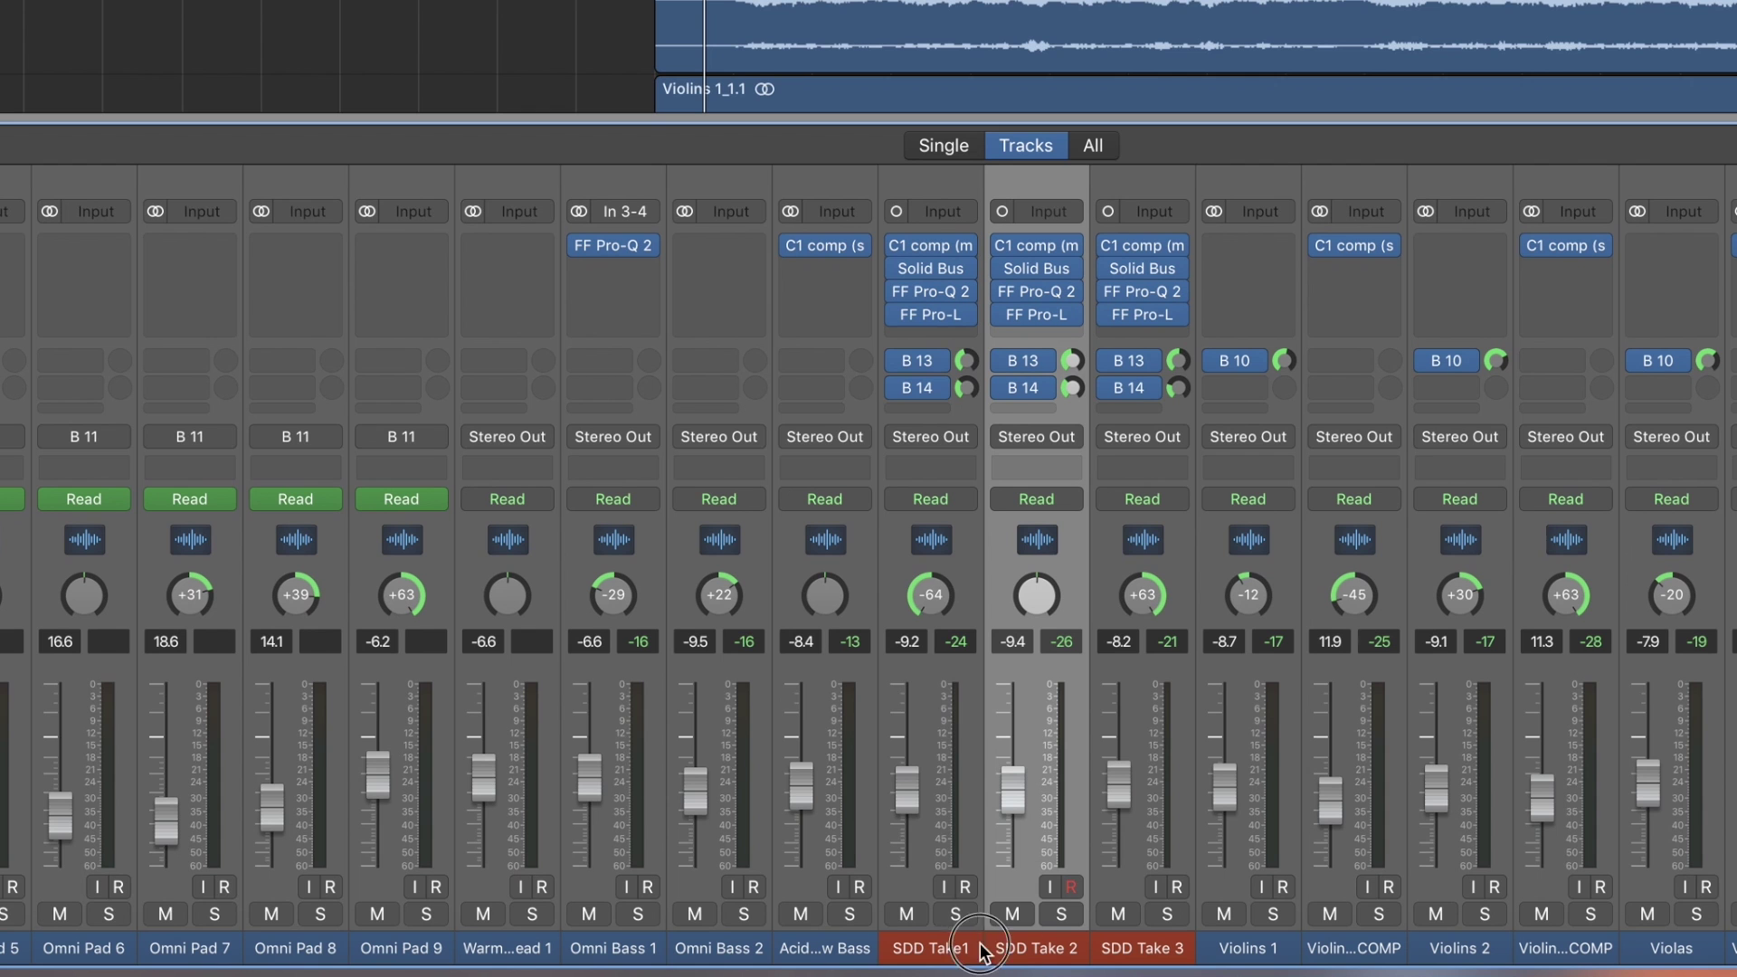
{"action": "left_click_drag", "start_coordinate": [914, 911], "coordinate": [995, 912]}
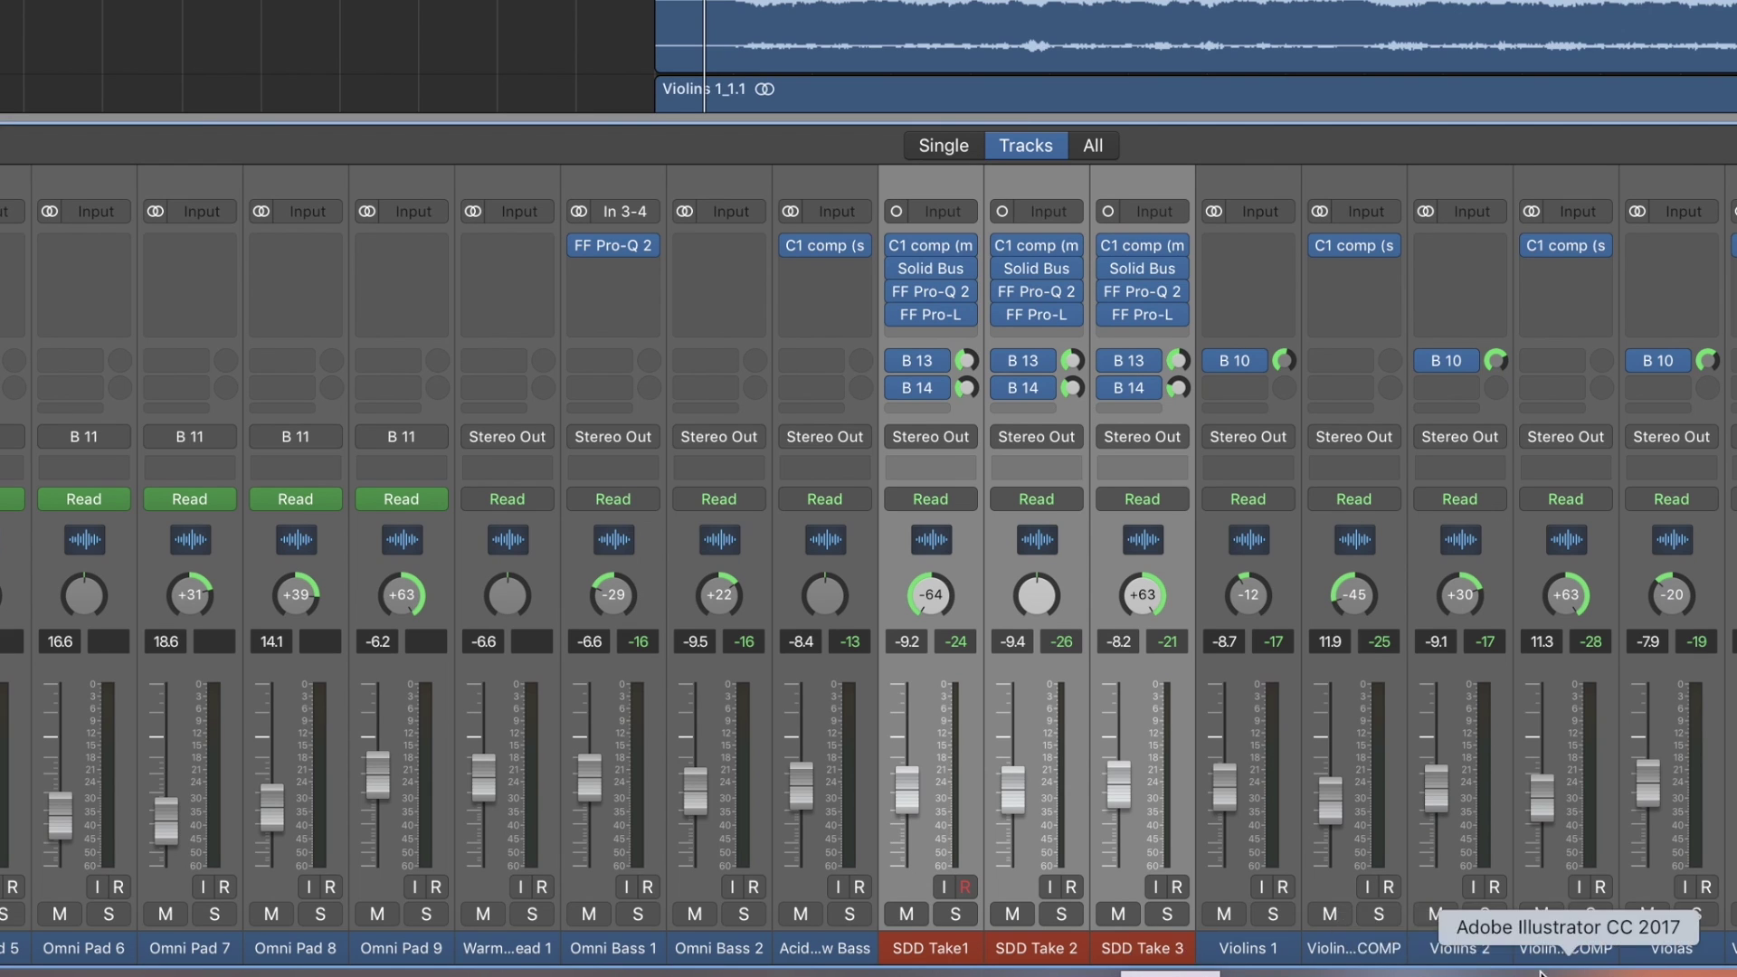
Solo only the SDD Take 2 track and play it back from bar 40.
{"action": "left_click", "coordinate": [1029, 949]}
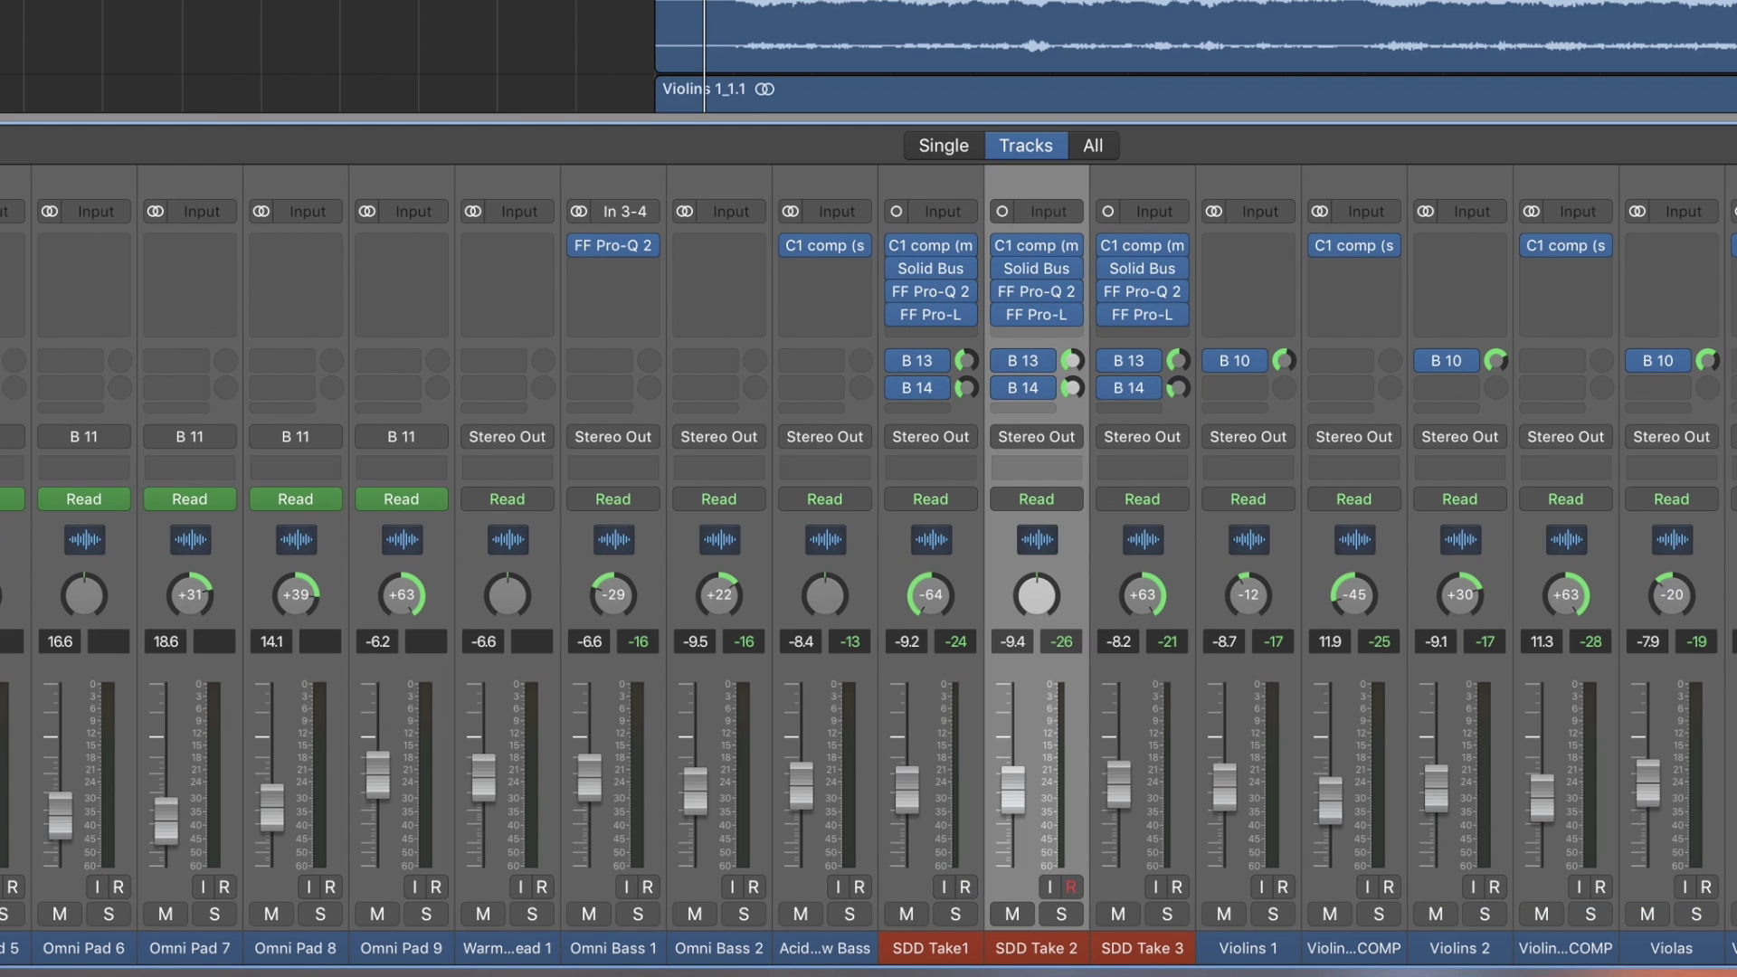
{"action": "key", "text": "s"}
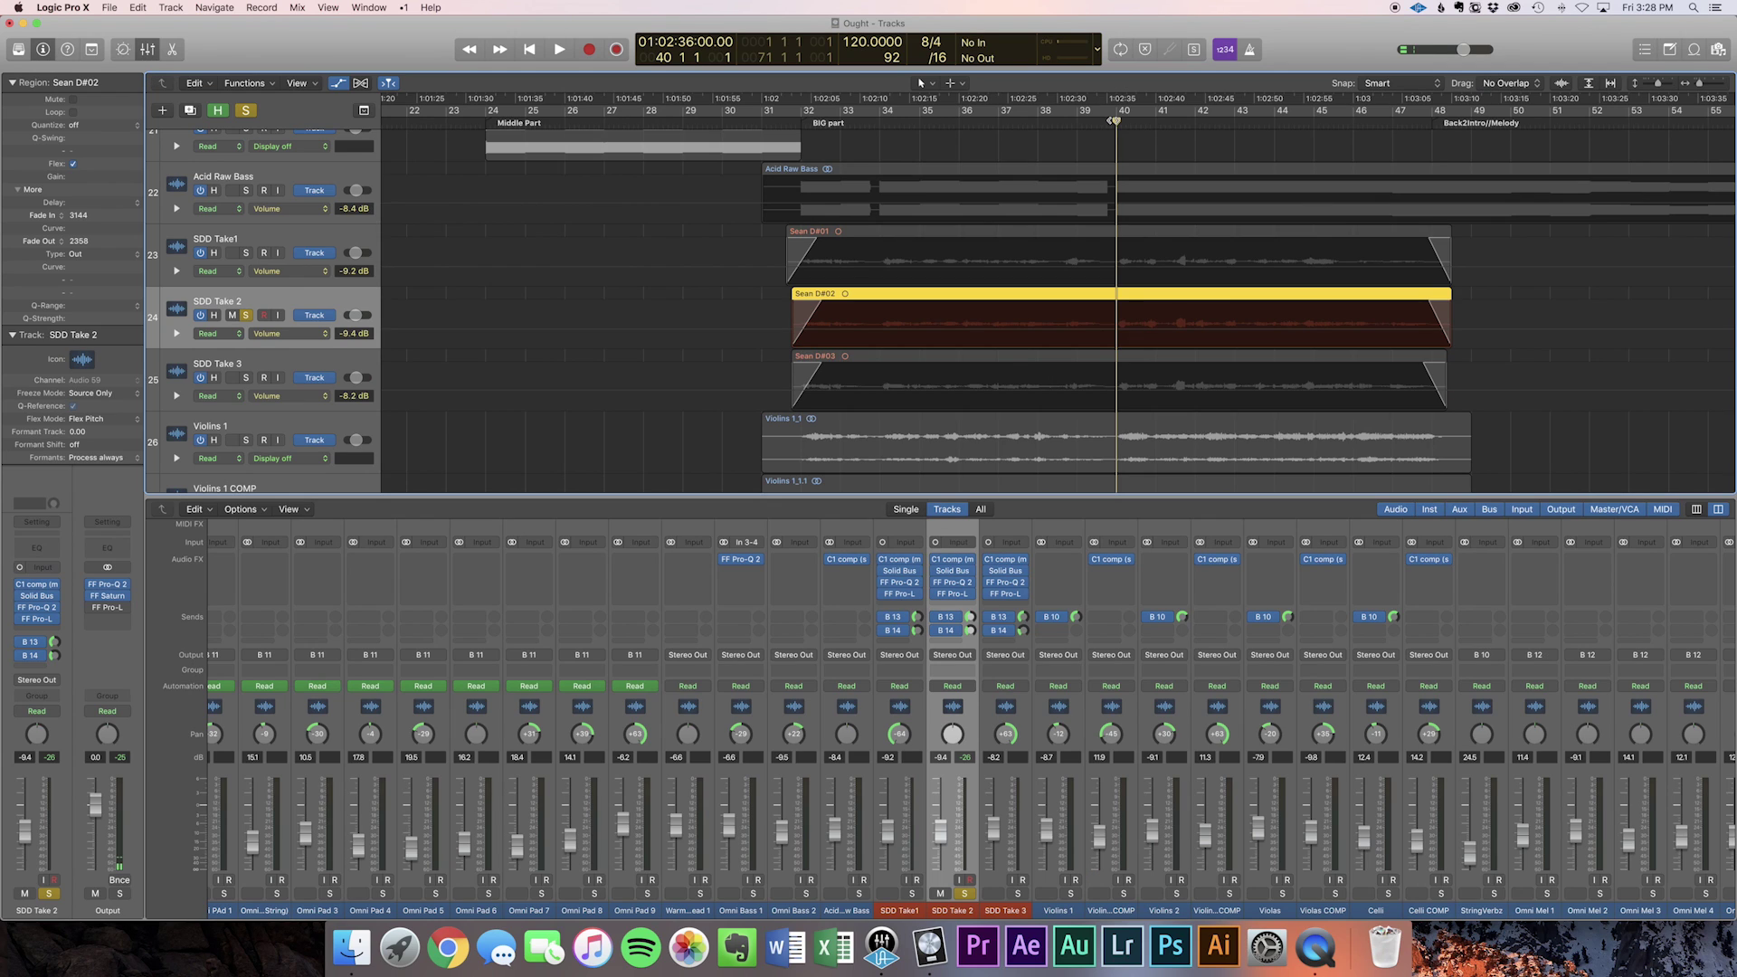
{"action": "key", "text": "space"}
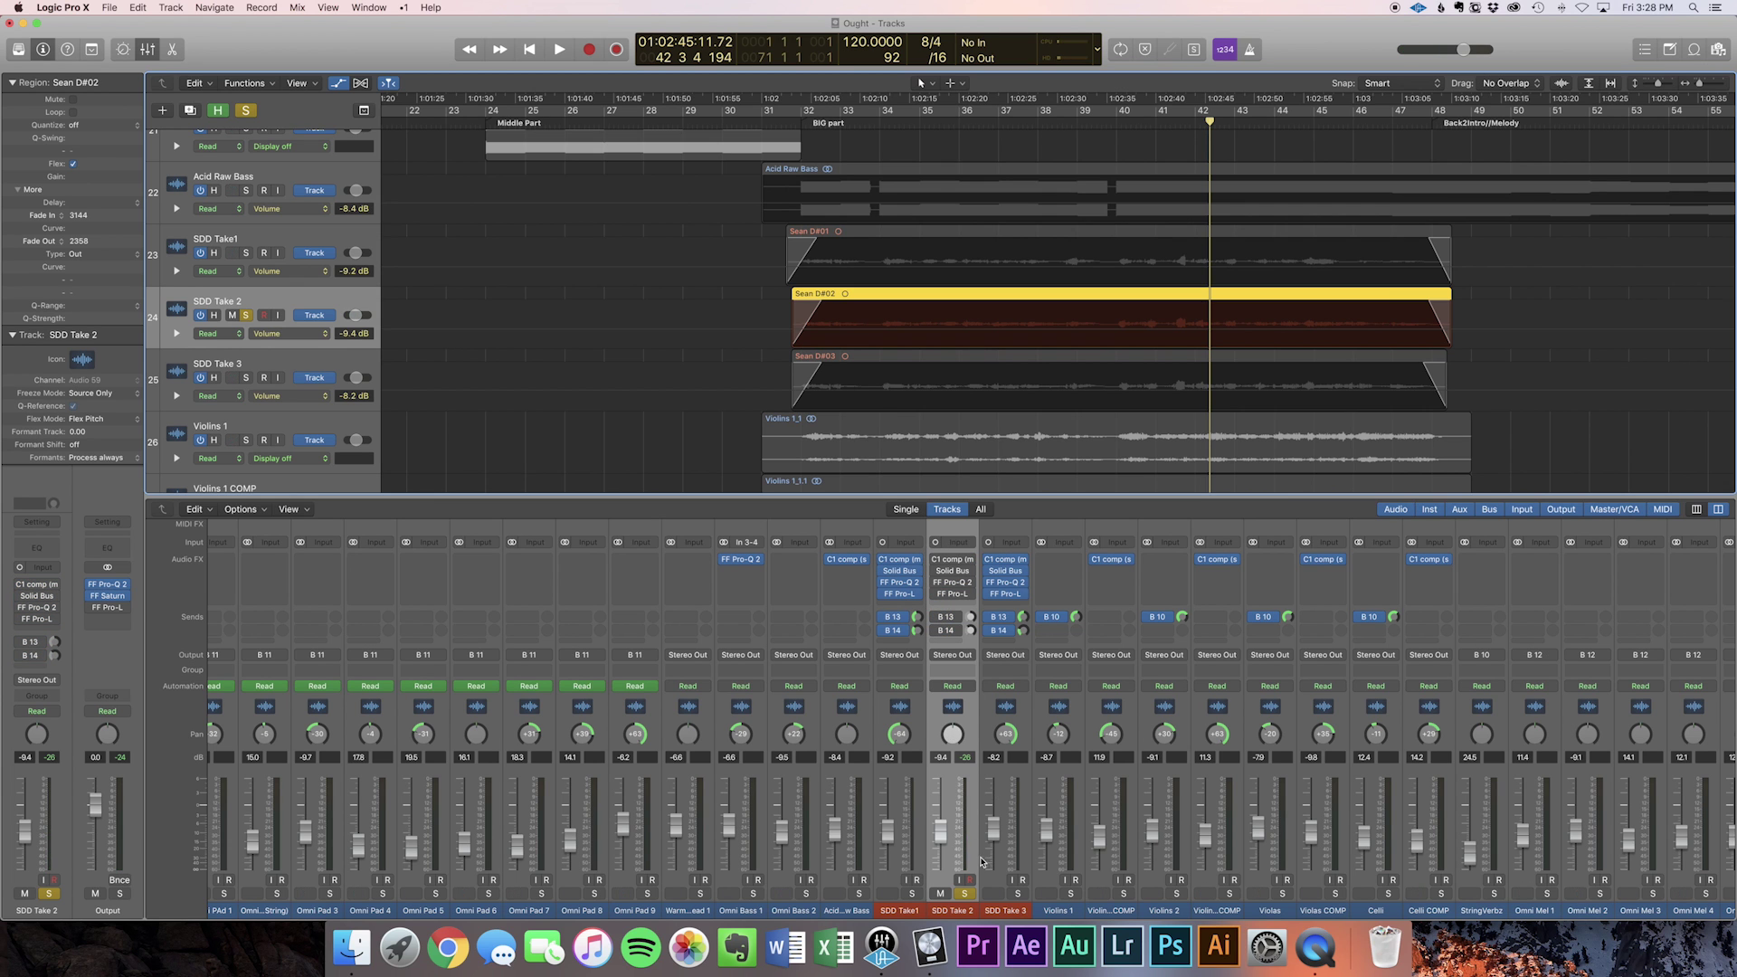
Open the C1 Compressor and Solid Bus Comp windows of SDD Take 2 and place them one below the other.
{"action": "scroll", "coordinate": [985, 864], "scroll_direction": "right", "scroll_amount": 2}
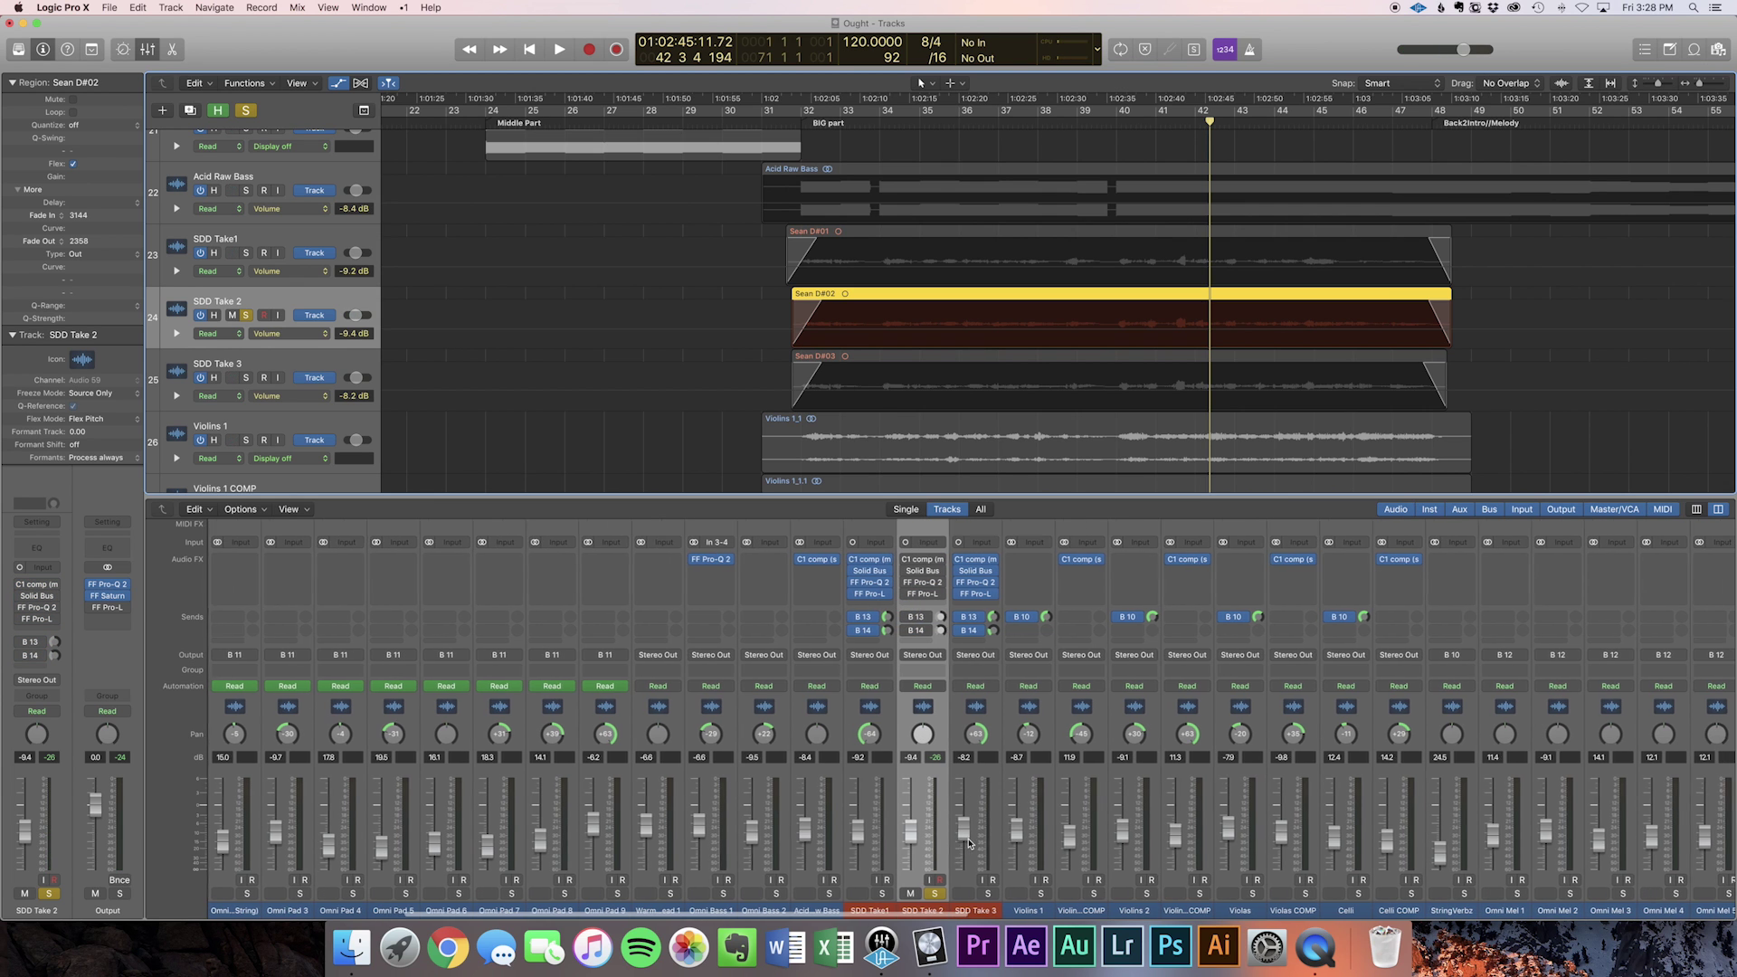
{"action": "left_click", "coordinate": [921, 560]}
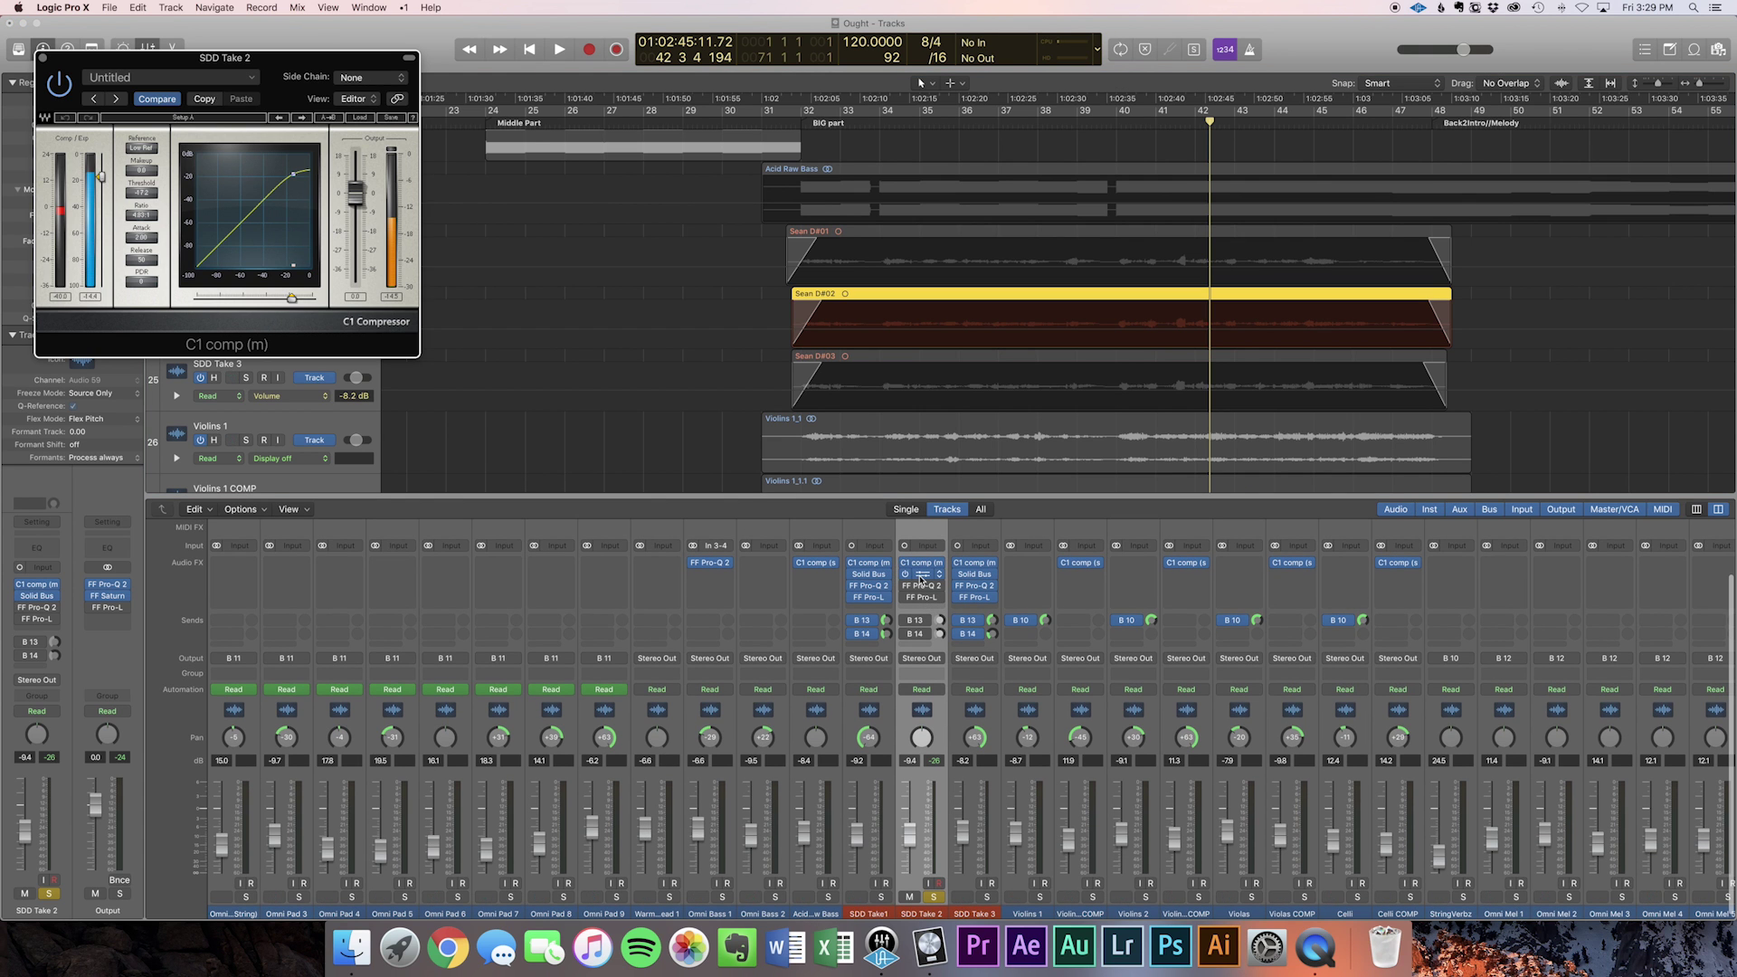
{"action": "left_click", "coordinate": [922, 573]}
{"action": "left_click_drag", "start_coordinate": [366, 80], "coordinate": [357, 385]}
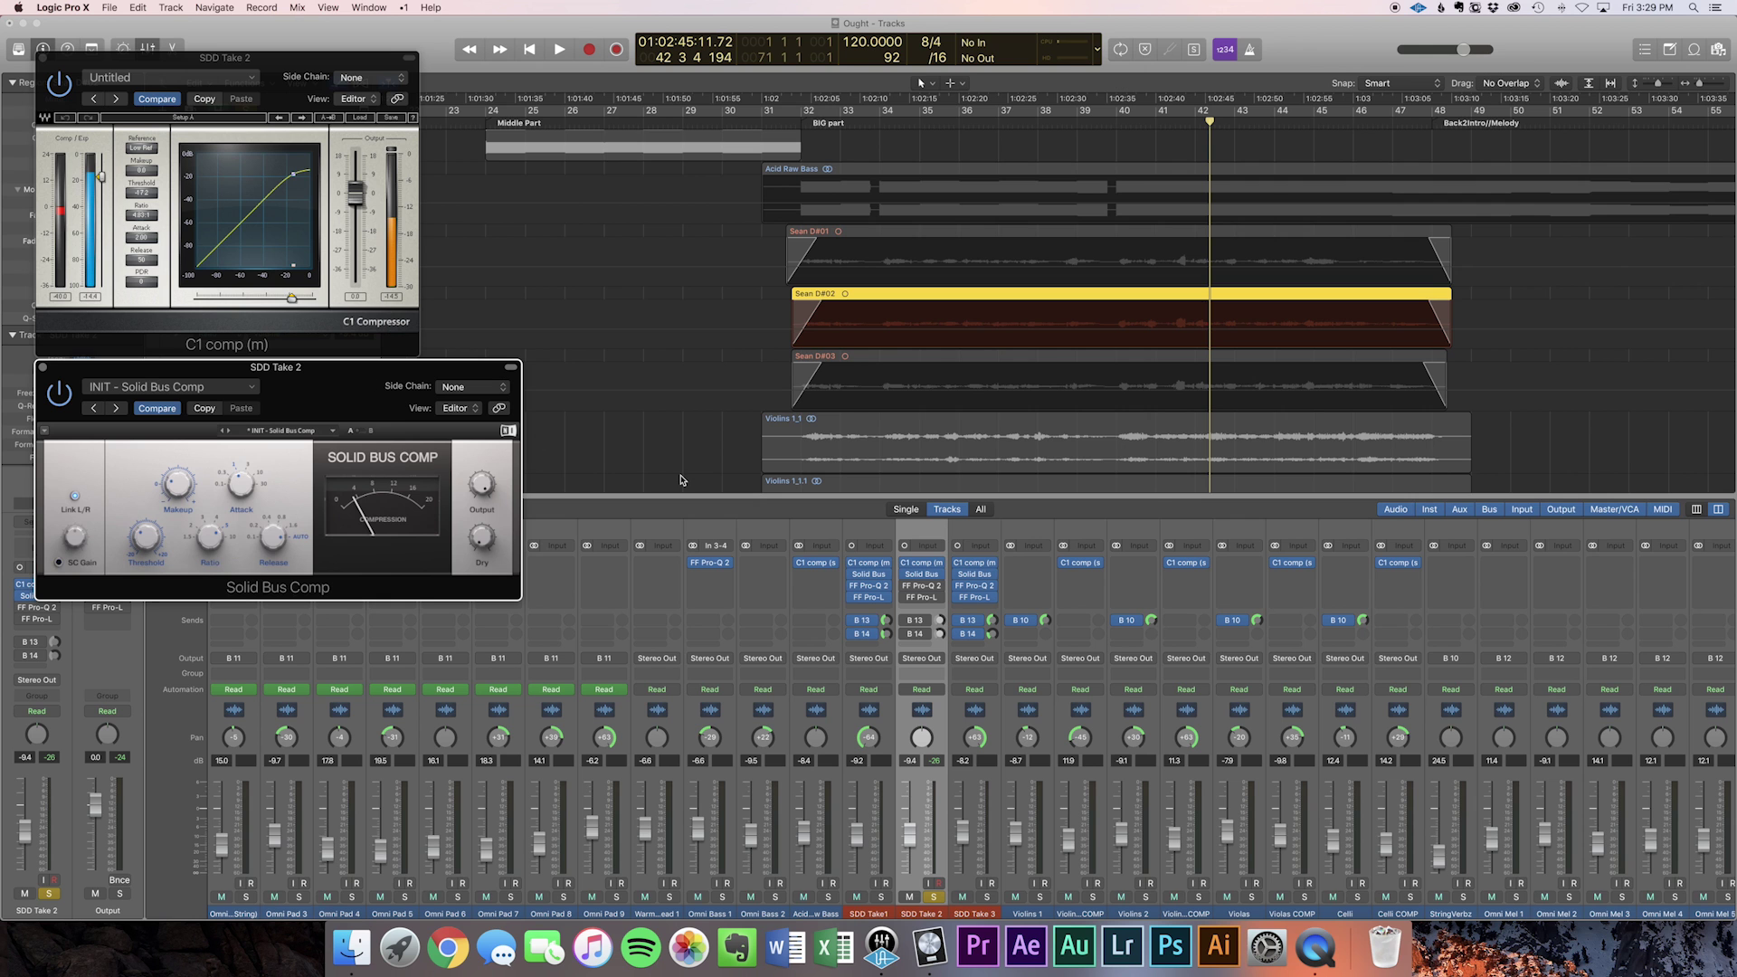
Open the FF Pro-Q 2 and FF Pro-L windows of SDD Take 2 and move them so both can be viewed.
{"action": "left_click", "coordinate": [905, 590]}
{"action": "left_click_drag", "start_coordinate": [669, 71], "coordinate": [669, 375]}
{"action": "left_click", "coordinate": [922, 597]}
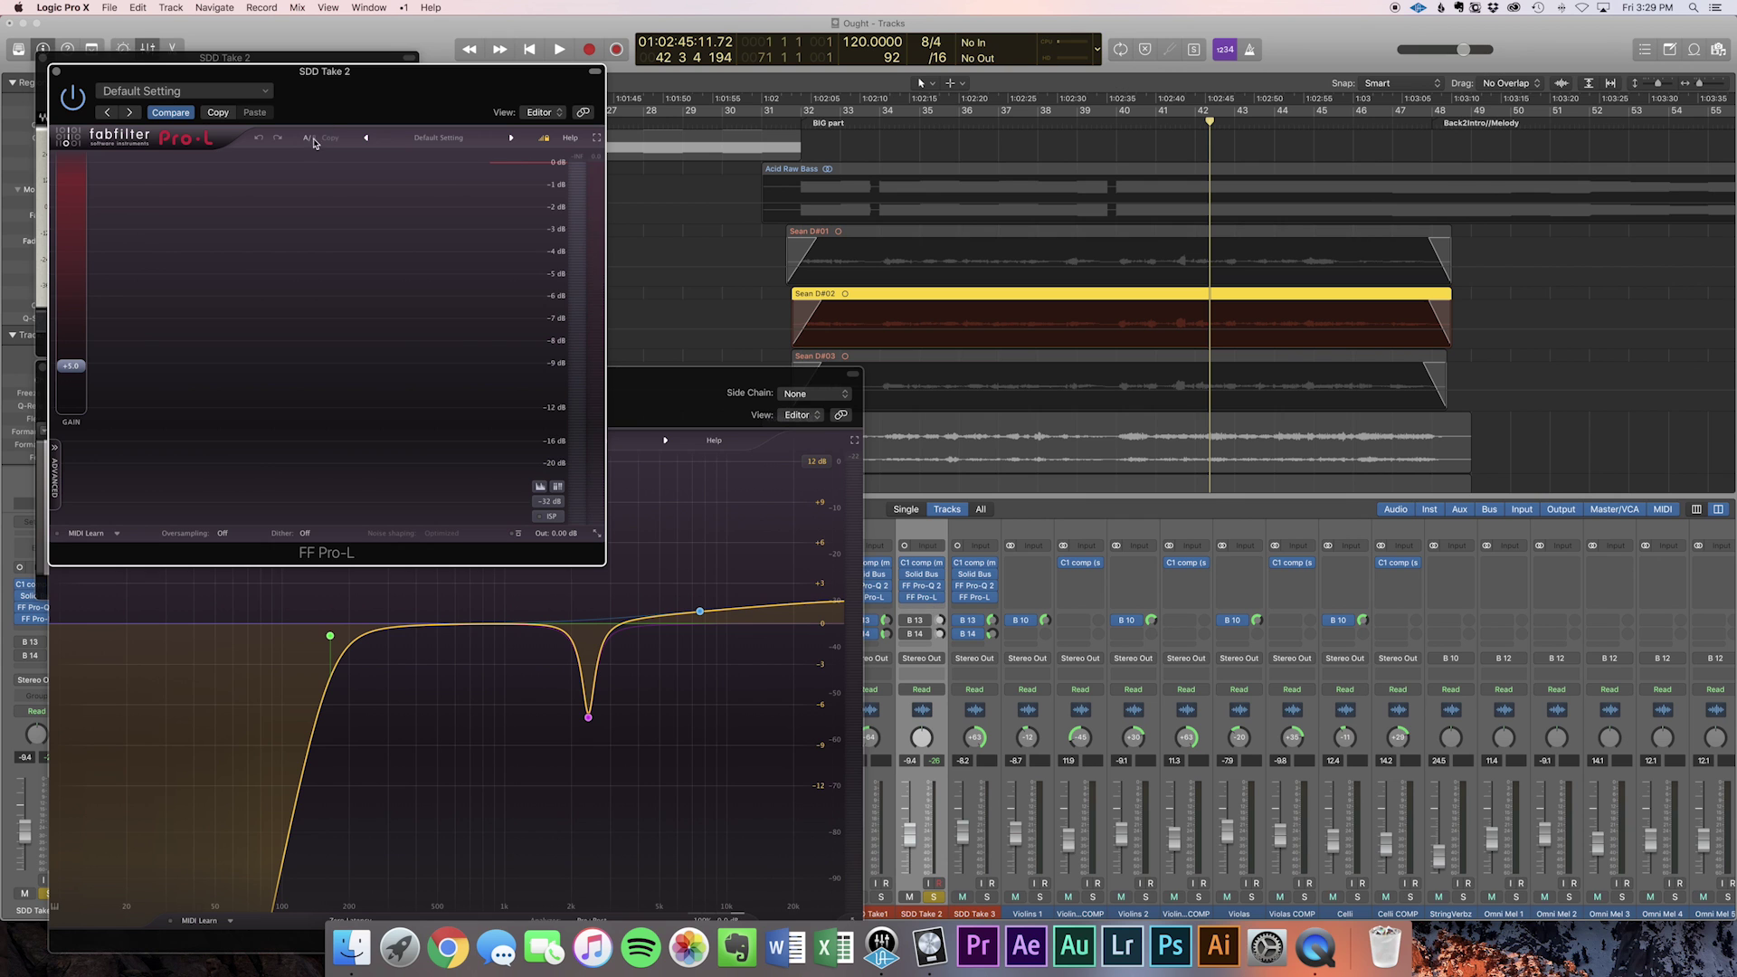
{"action": "left_click_drag", "start_coordinate": [359, 99], "coordinate": [412, 181]}
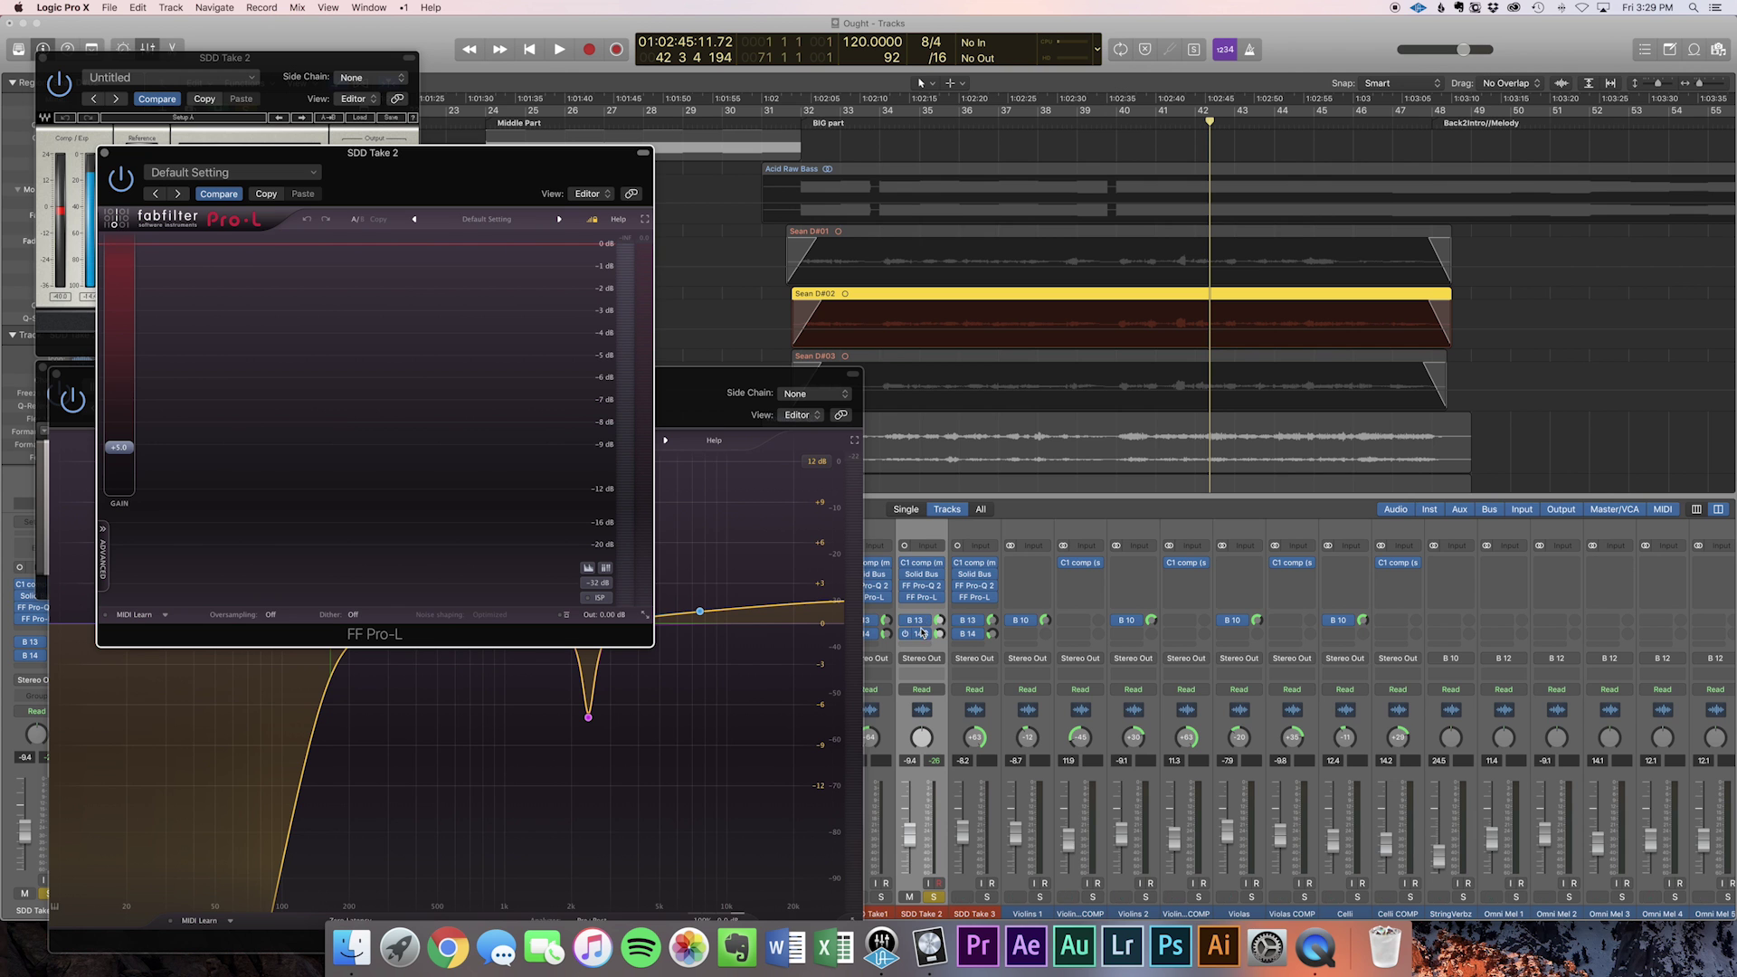
Examine the SDD Verb and SDD Delay bus channels in the mixer, toggling the plug-in windows, and return to the SDD strips.
{"action": "scroll", "coordinate": [922, 633], "scroll_direction": "right", "scroll_amount": 10}
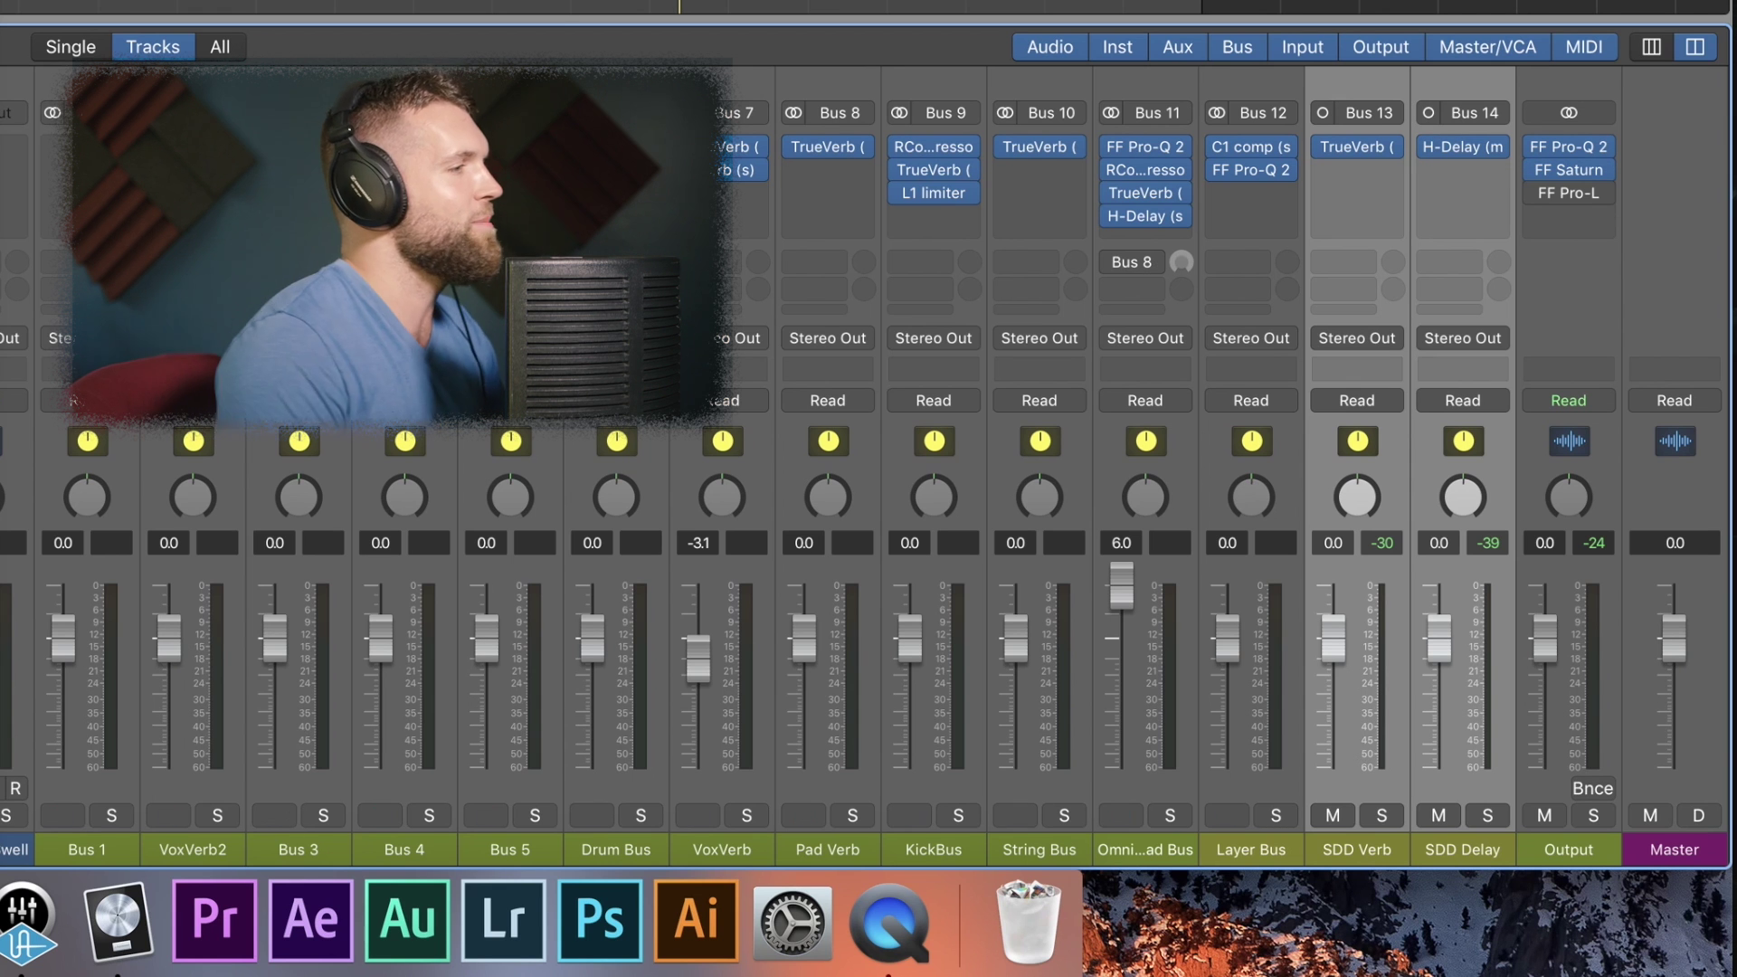
{"action": "key", "text": "v"}
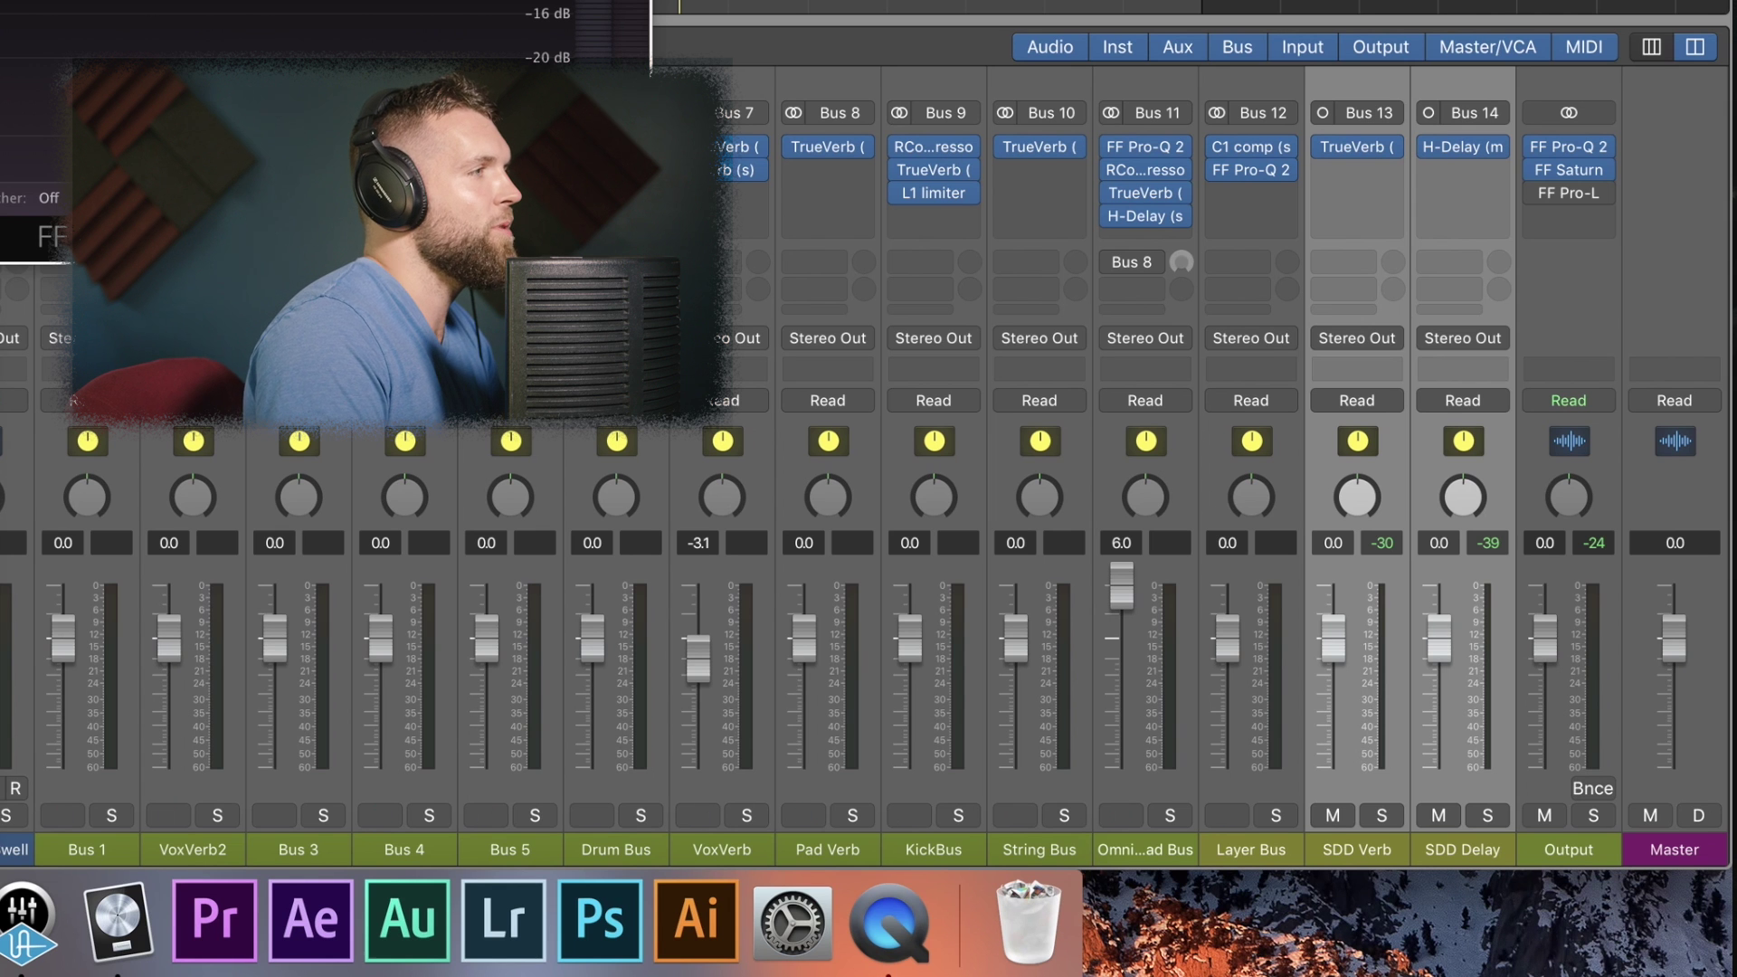
{"action": "key", "text": "v"}
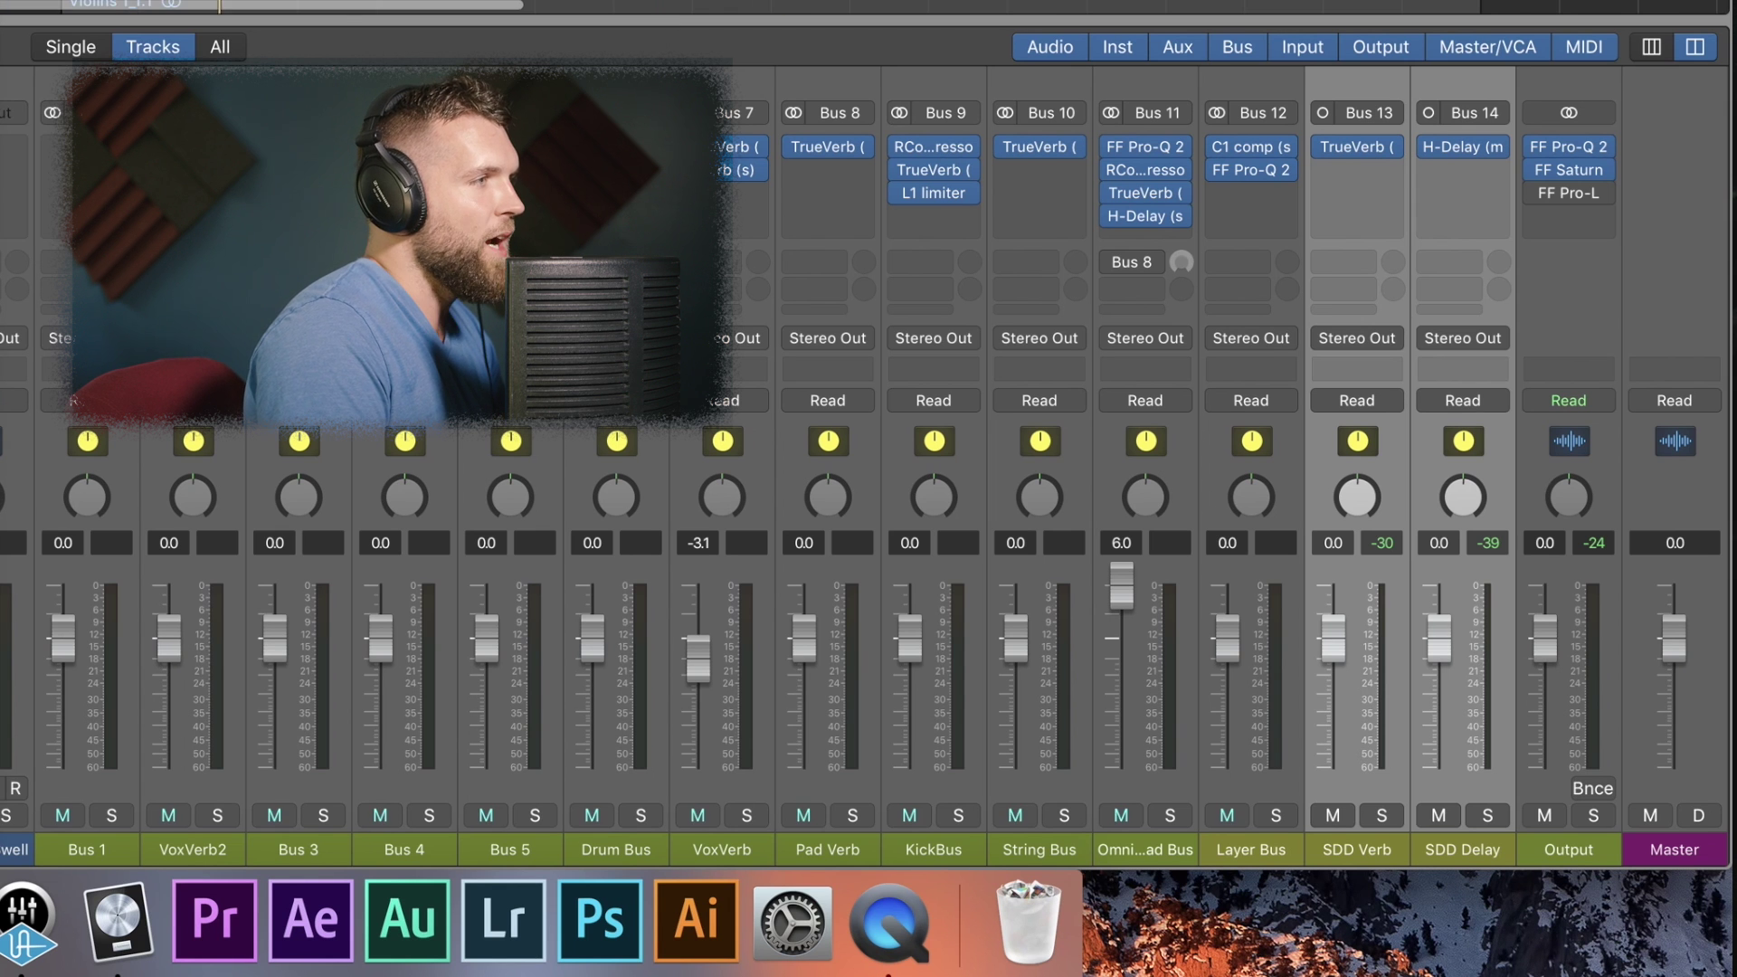
{"action": "scroll", "coordinate": [389, 589], "scroll_direction": "left", "scroll_amount": 15}
{"action": "scroll", "coordinate": [383, 594], "scroll_direction": "left", "scroll_amount": 15}
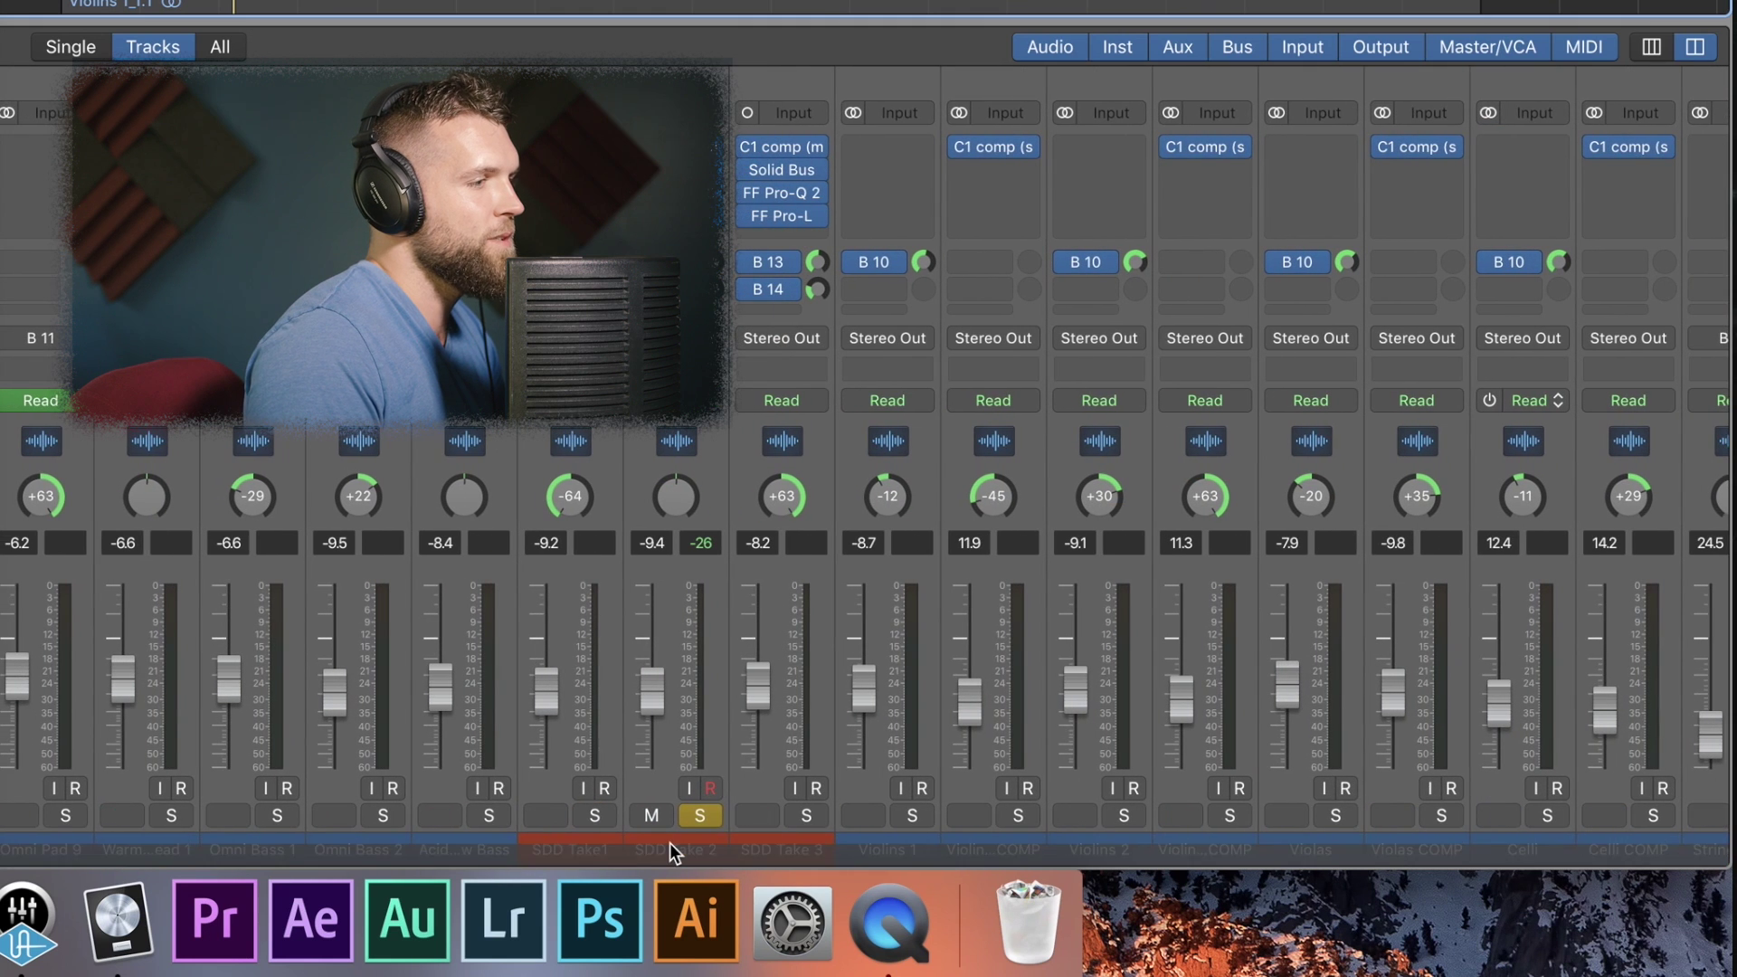
Play the soloed SDD Take 2 track through the BIG part and stop playback.
{"action": "left_click", "coordinate": [677, 850]}
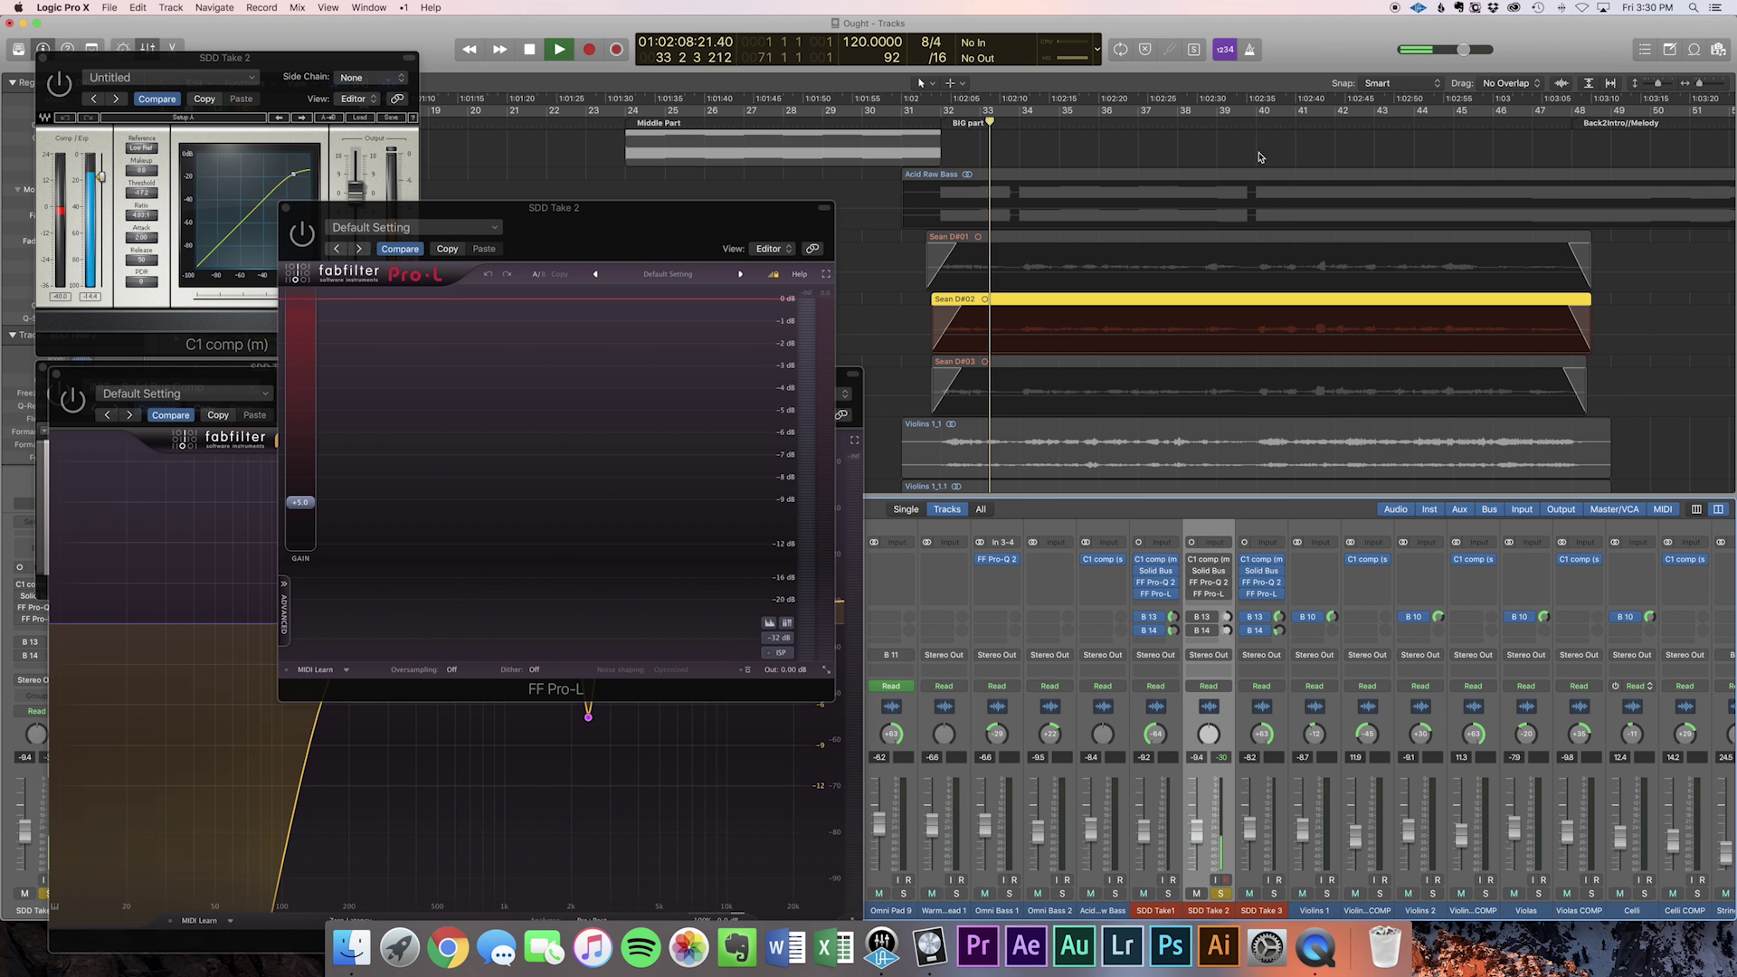
{"action": "left_click", "coordinate": [1273, 136]}
{"action": "key", "text": "space"}
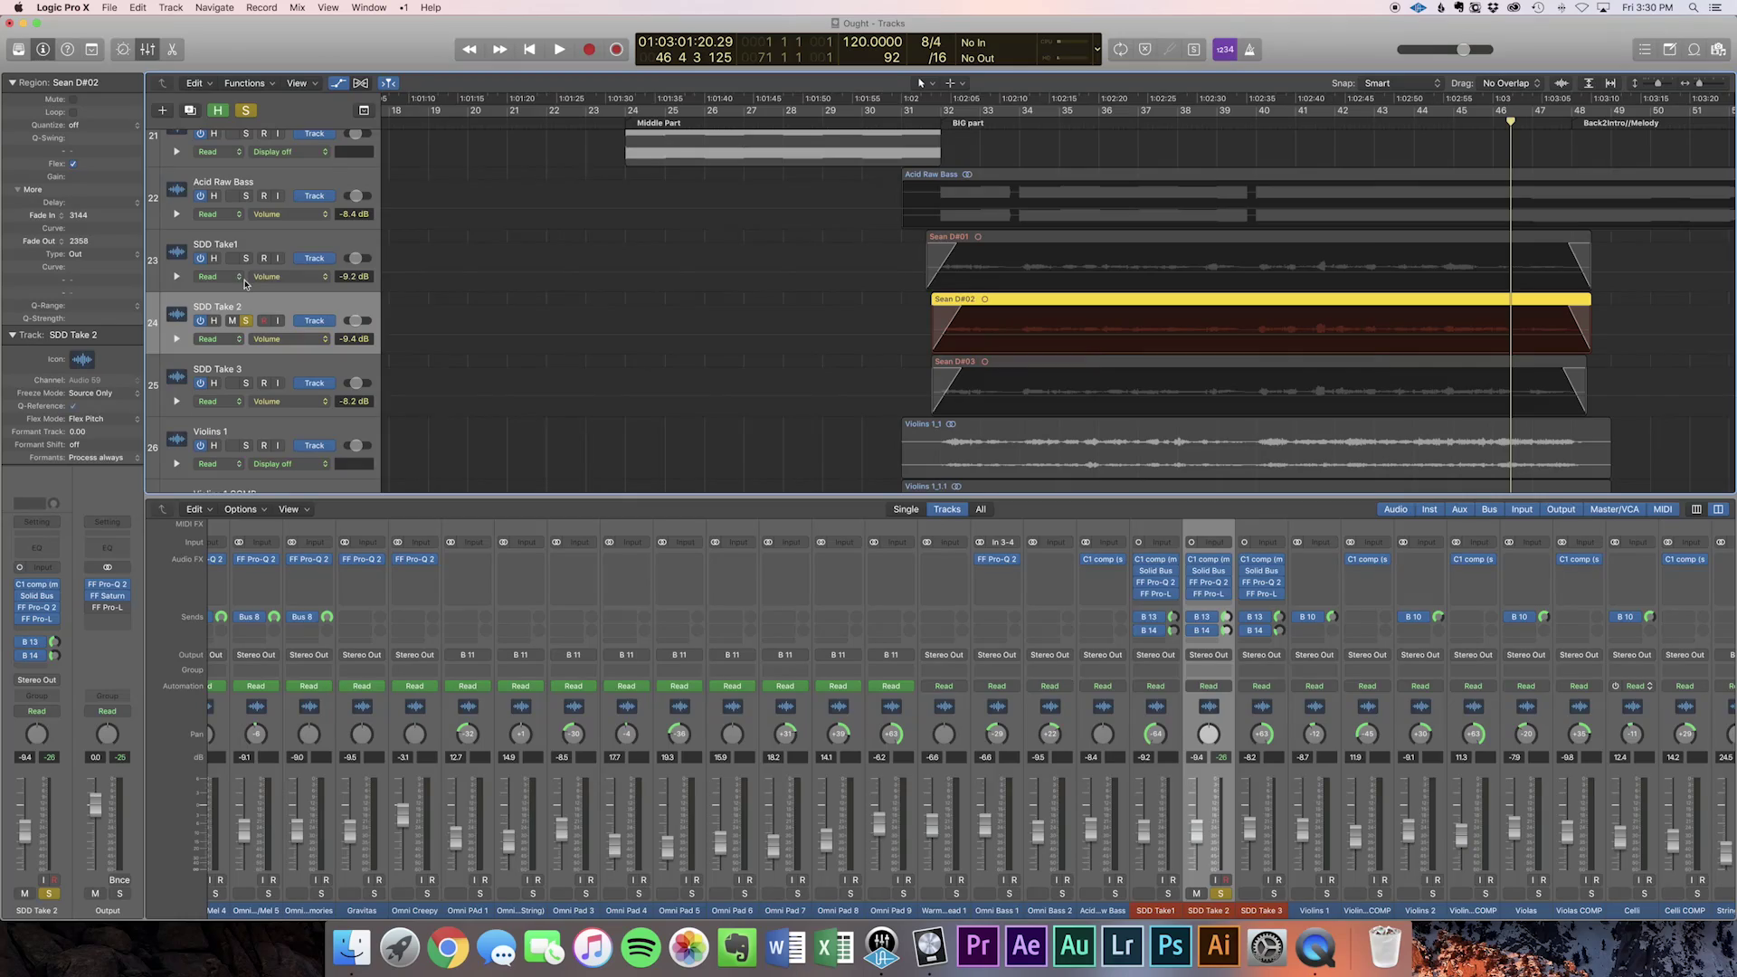
Solo SDD Take1, Take 2 and Take 3 together and play them back from bar 40.
{"action": "left_click", "coordinate": [251, 249]}
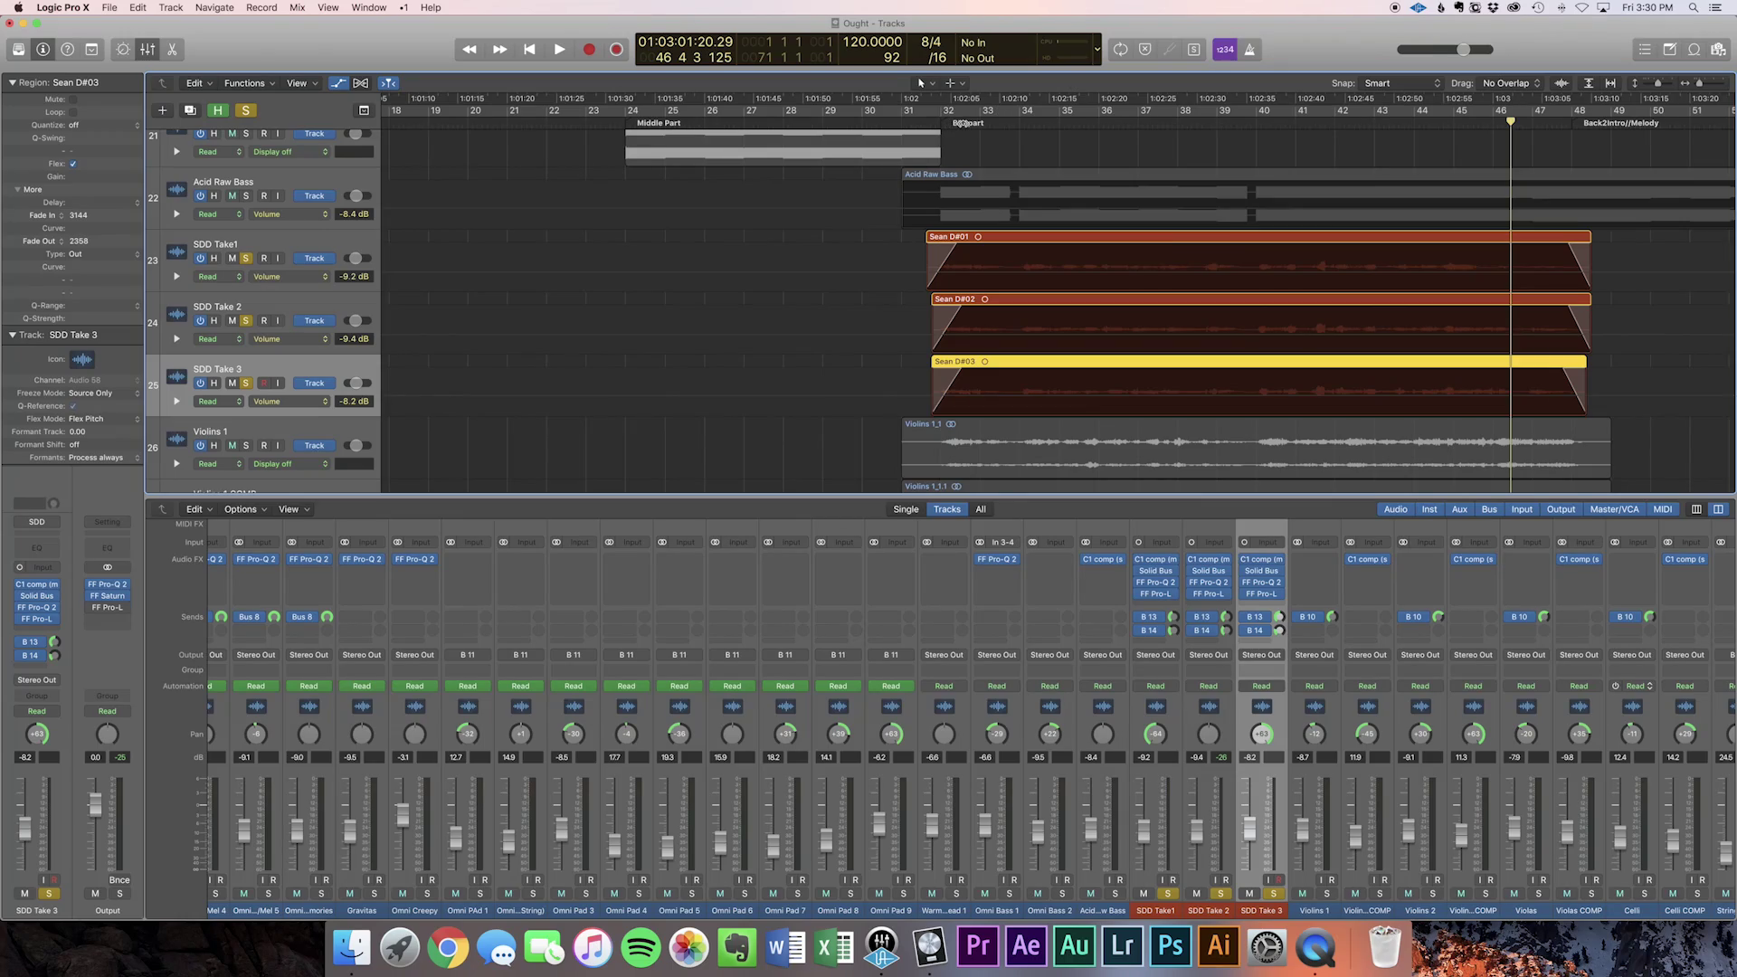
{"action": "left_click_drag", "start_coordinate": [985, 121], "coordinate": [1018, 121]}
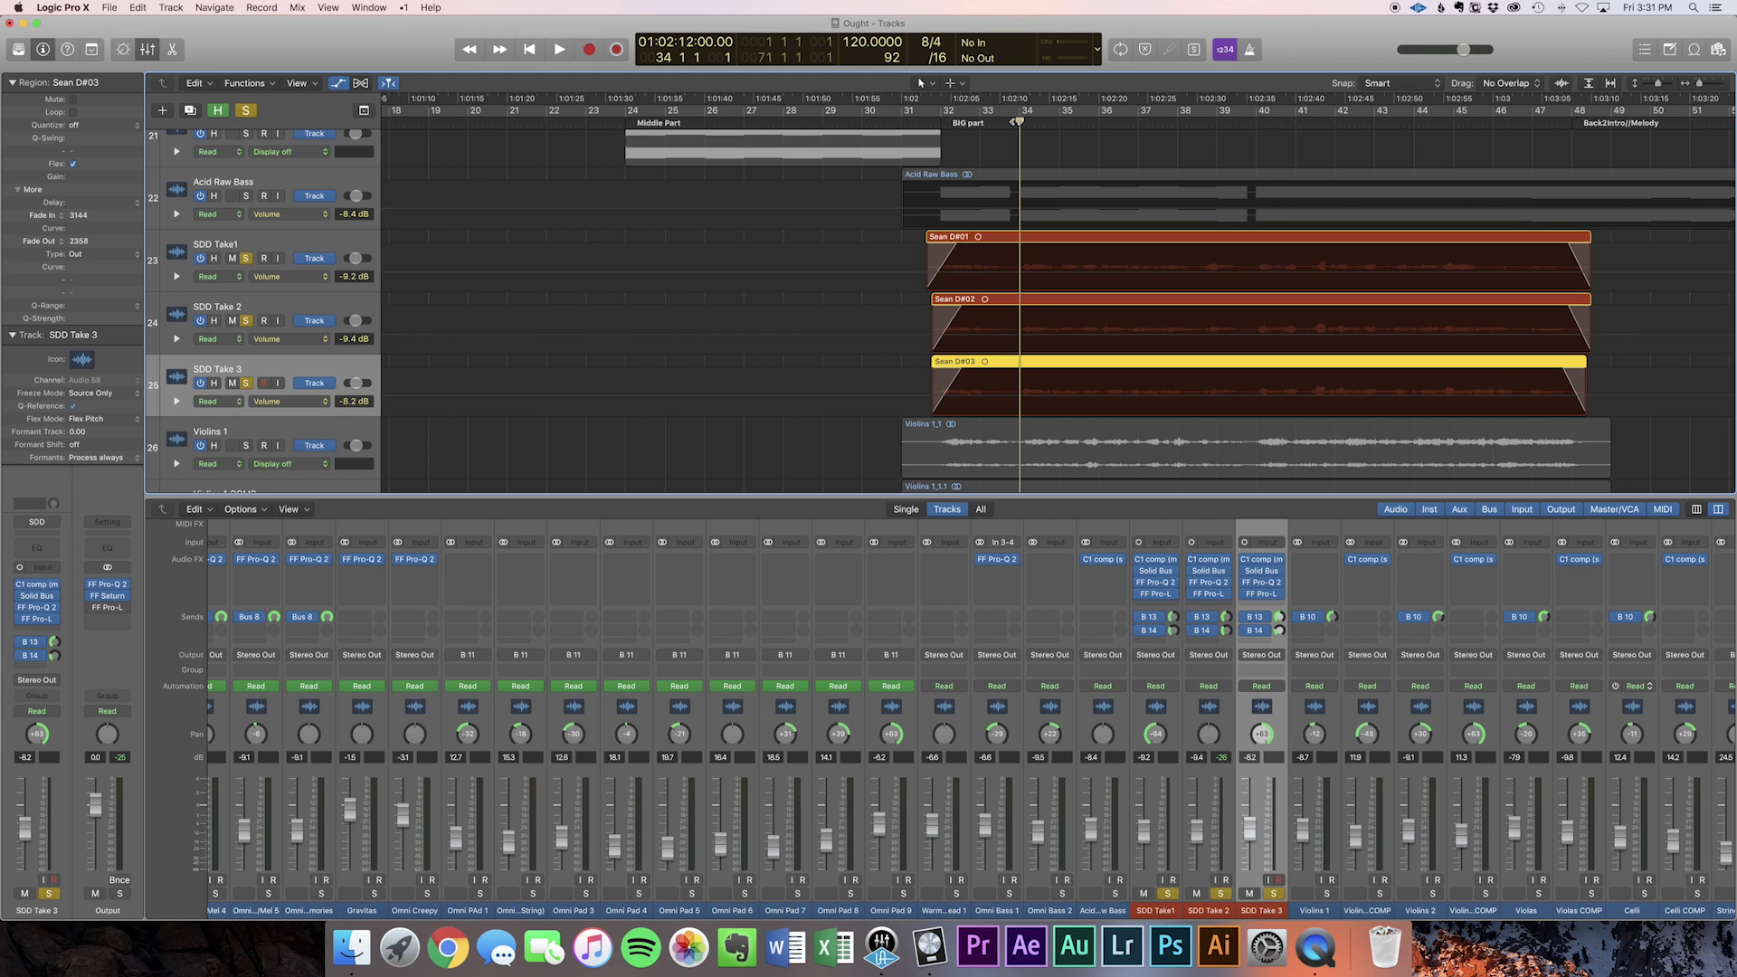
{"action": "left_click_drag", "start_coordinate": [1018, 120], "coordinate": [1256, 119]}
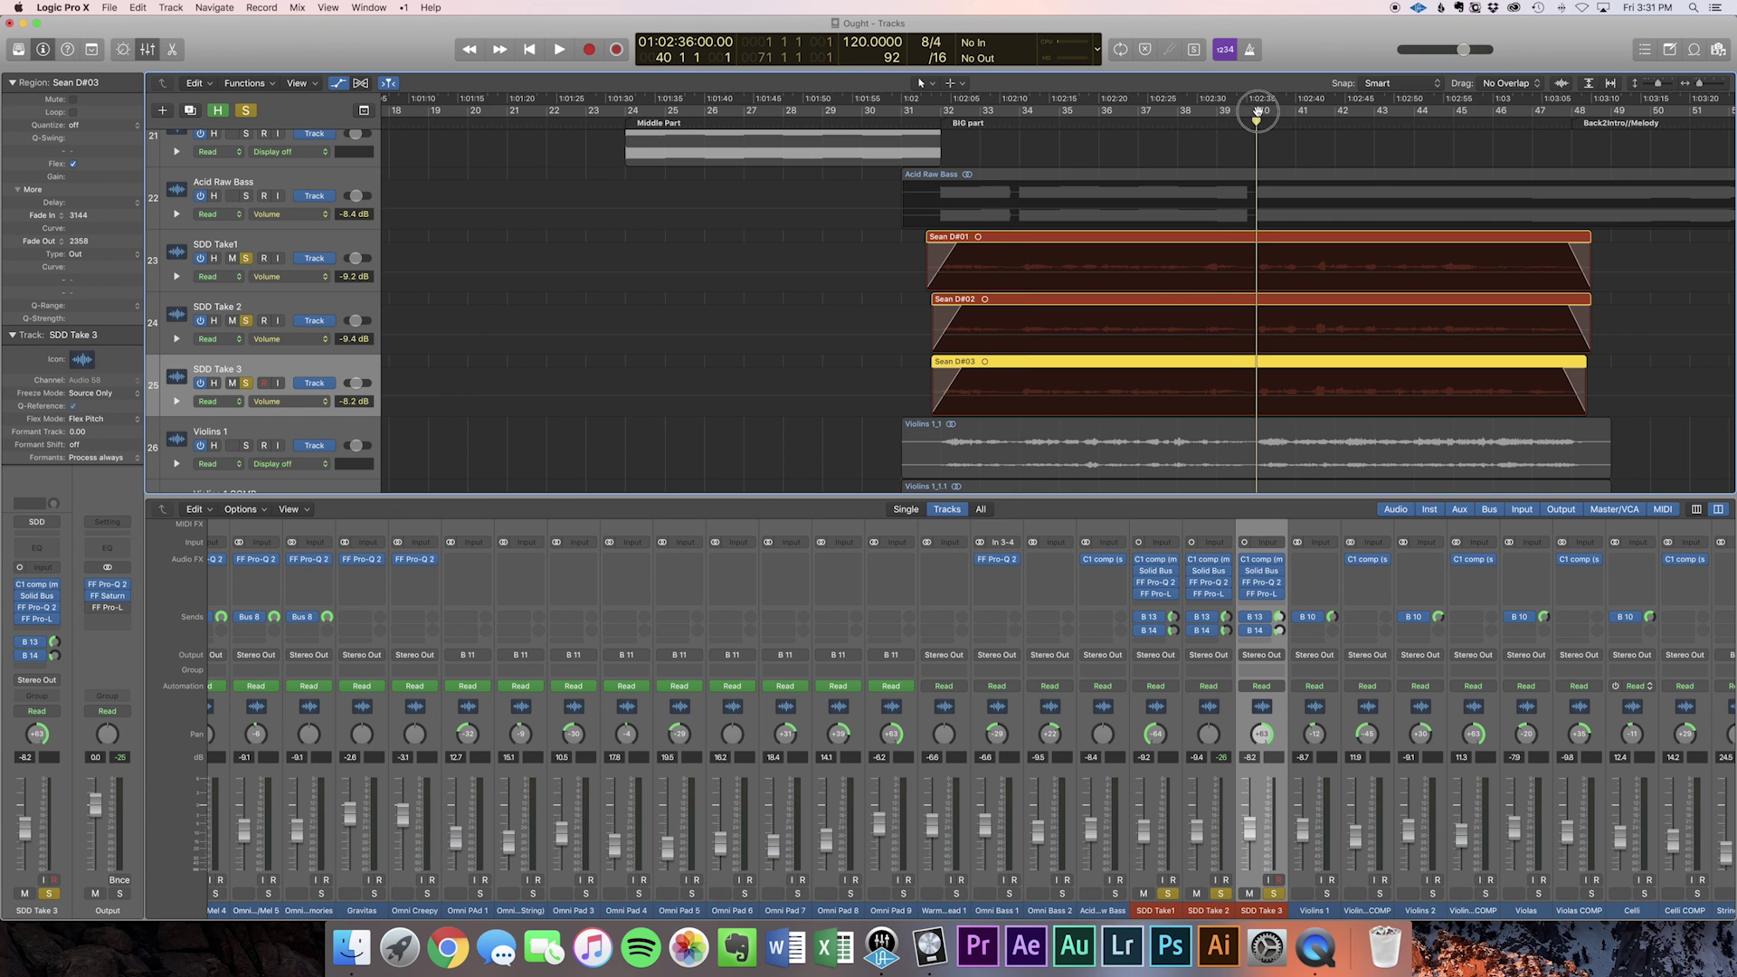
{"action": "left_click", "coordinate": [1251, 111]}
{"action": "key", "text": "space"}
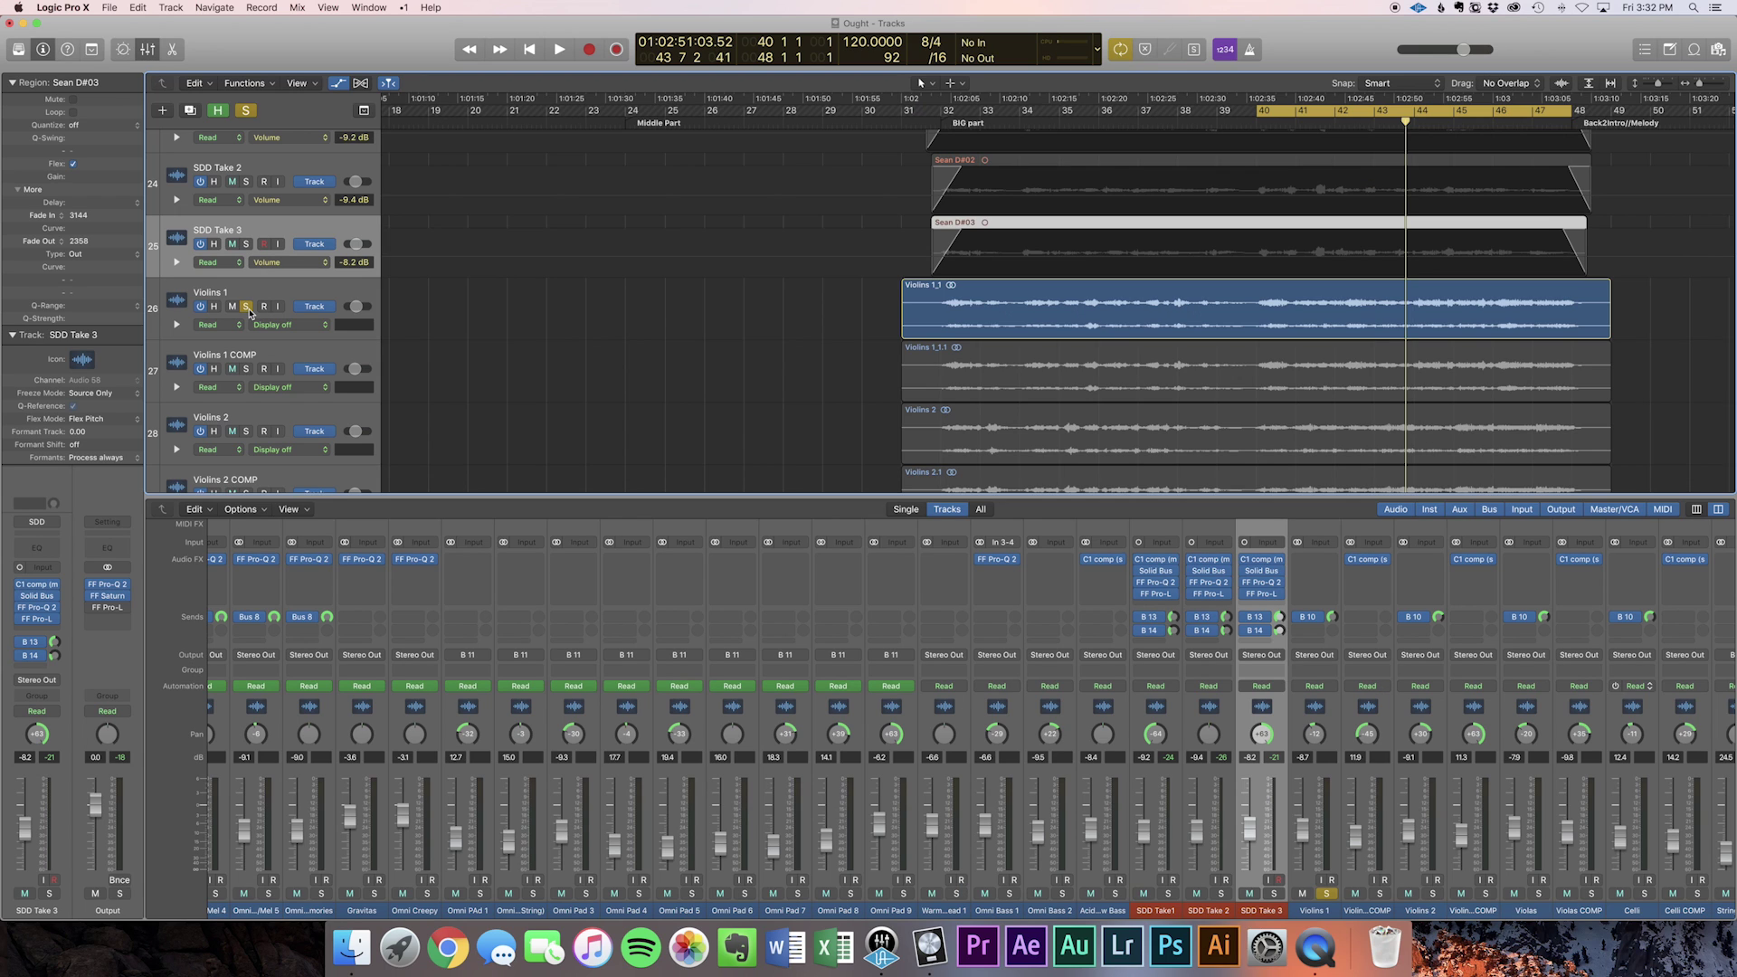
Bypass the B 10 send on Violins 1 and play back the soloed Violins 1 and Violins 1 COMP tracks.
{"action": "left_click", "coordinate": [1308, 669]}
{"action": "key", "text": "space"}
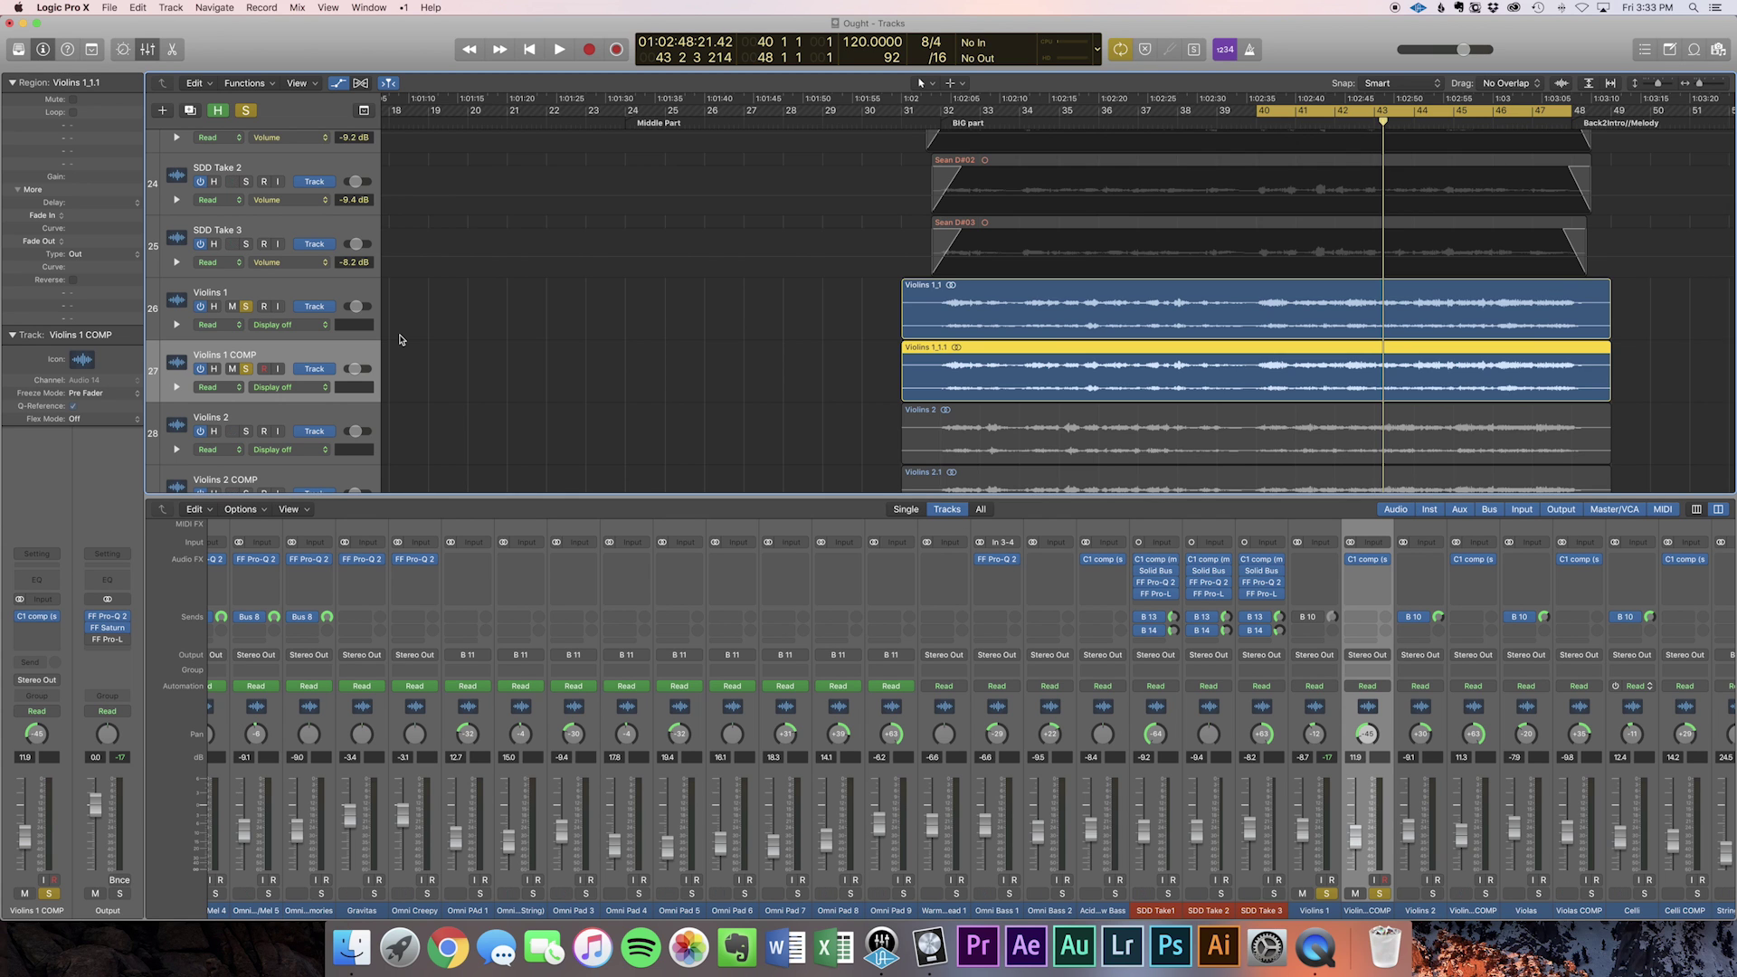
{"action": "key", "text": "space"}
{"action": "key", "text": "space"}
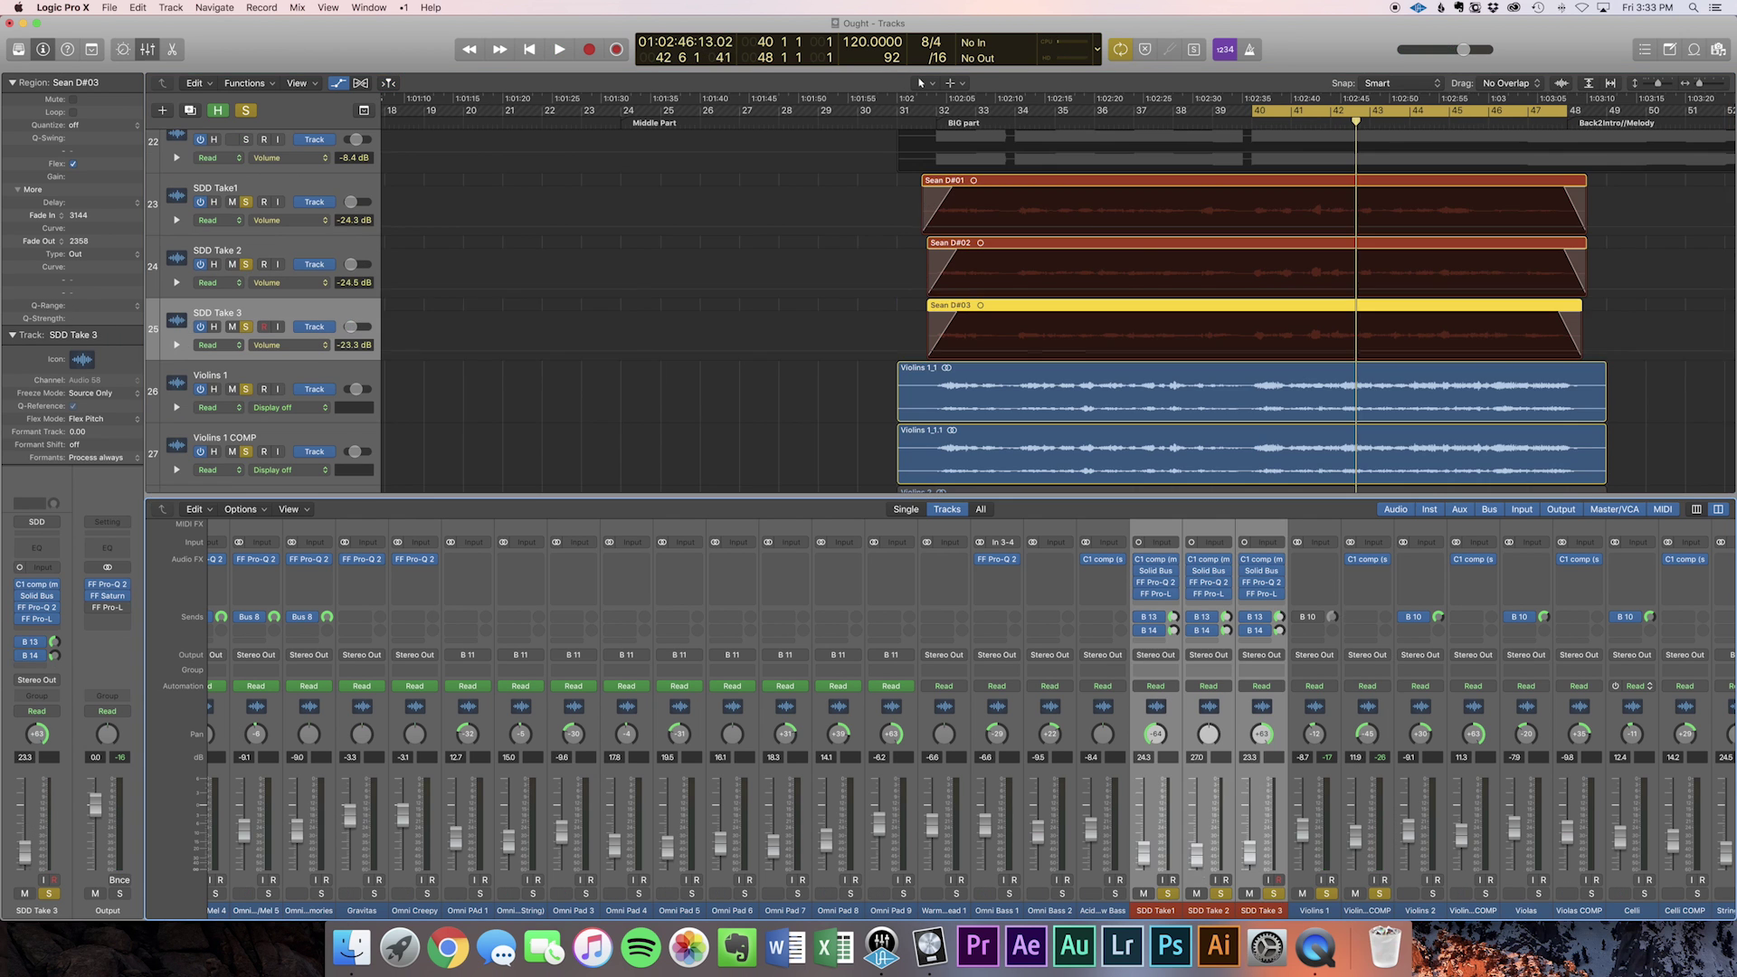
Pull the three SDD Take faders down, and during playback raise Takes 1 and 3 to -7.2 dB and Take 2 to -9.2 dB.
{"action": "left_click_drag", "start_coordinate": [1197, 855], "coordinate": [1197, 867]}
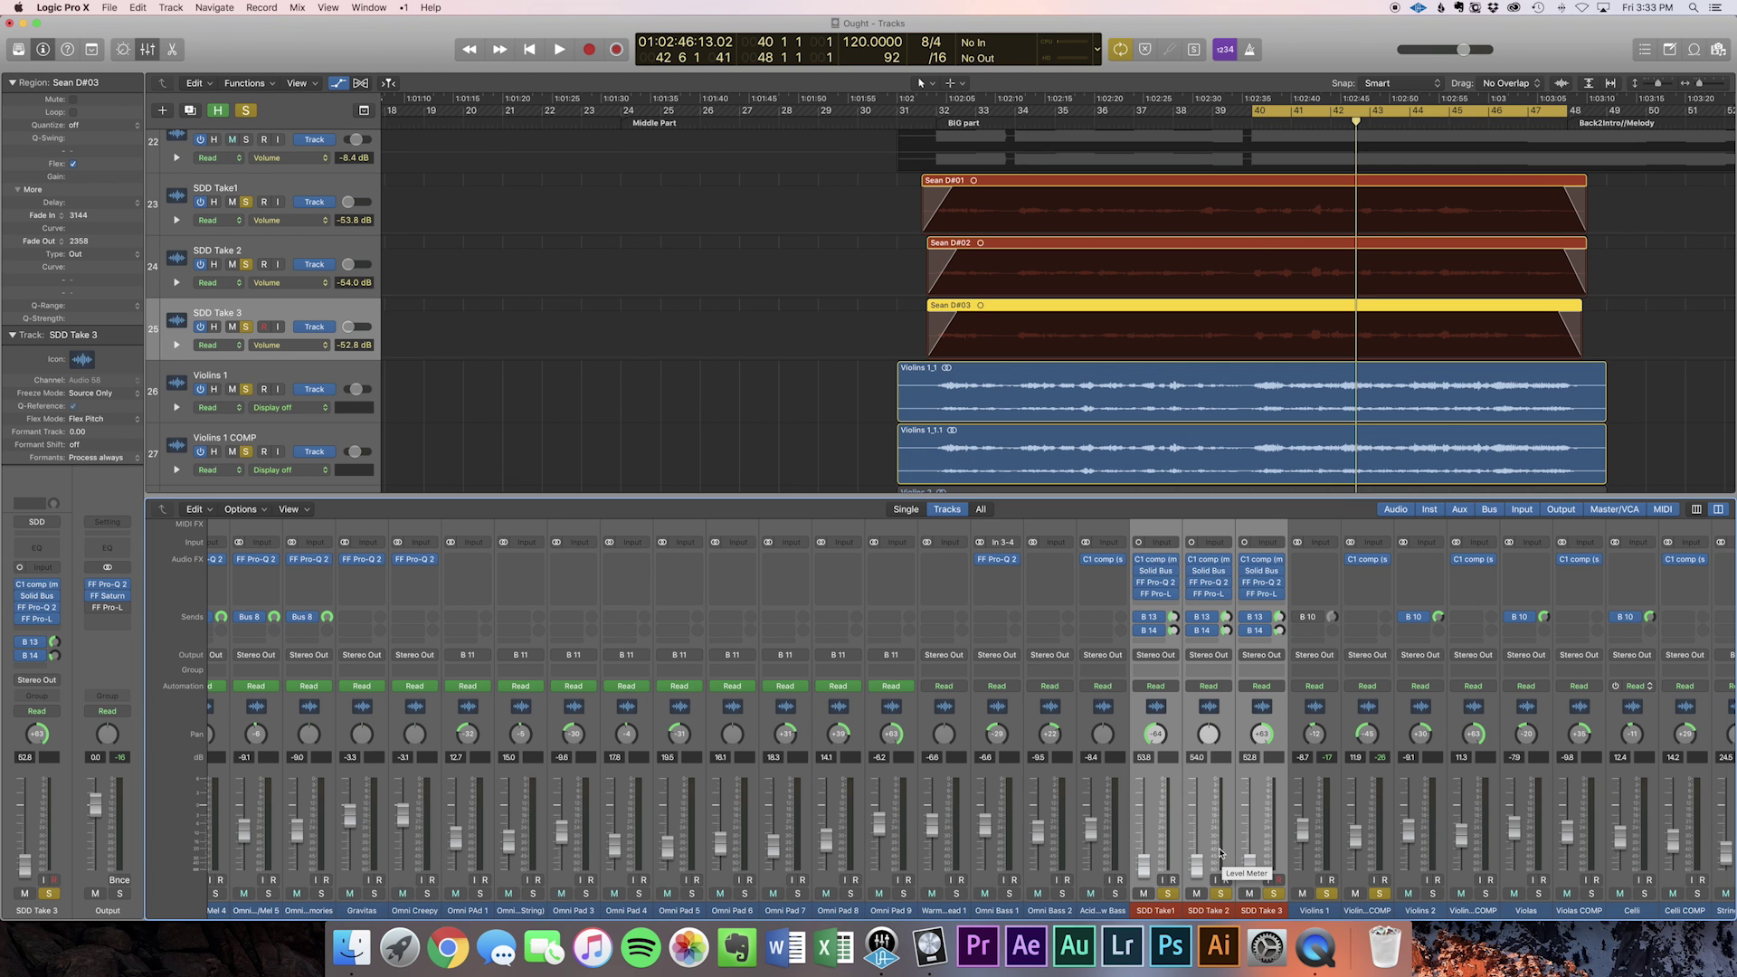
{"action": "key", "text": "space"}
{"action": "left_click_drag", "start_coordinate": [1200, 871], "coordinate": [1196, 817]}
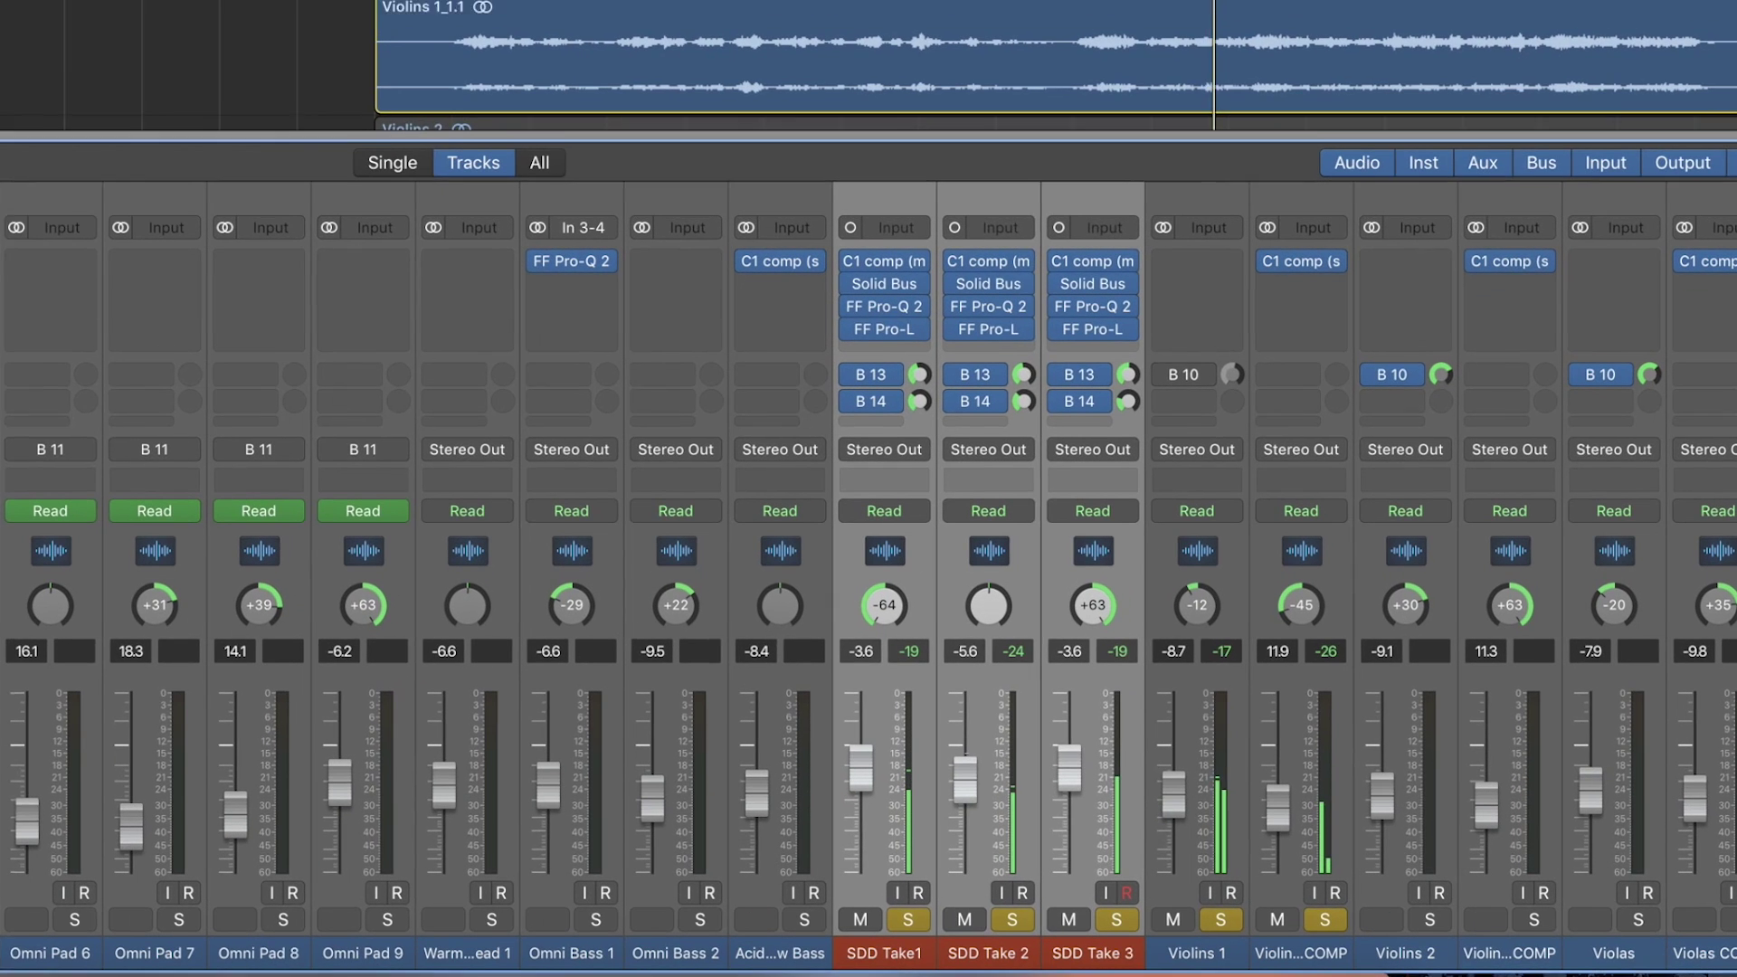
{"action": "left_click_drag", "start_coordinate": [1069, 765], "coordinate": [1069, 762]}
{"action": "left_click_drag", "start_coordinate": [960, 763], "coordinate": [966, 819]}
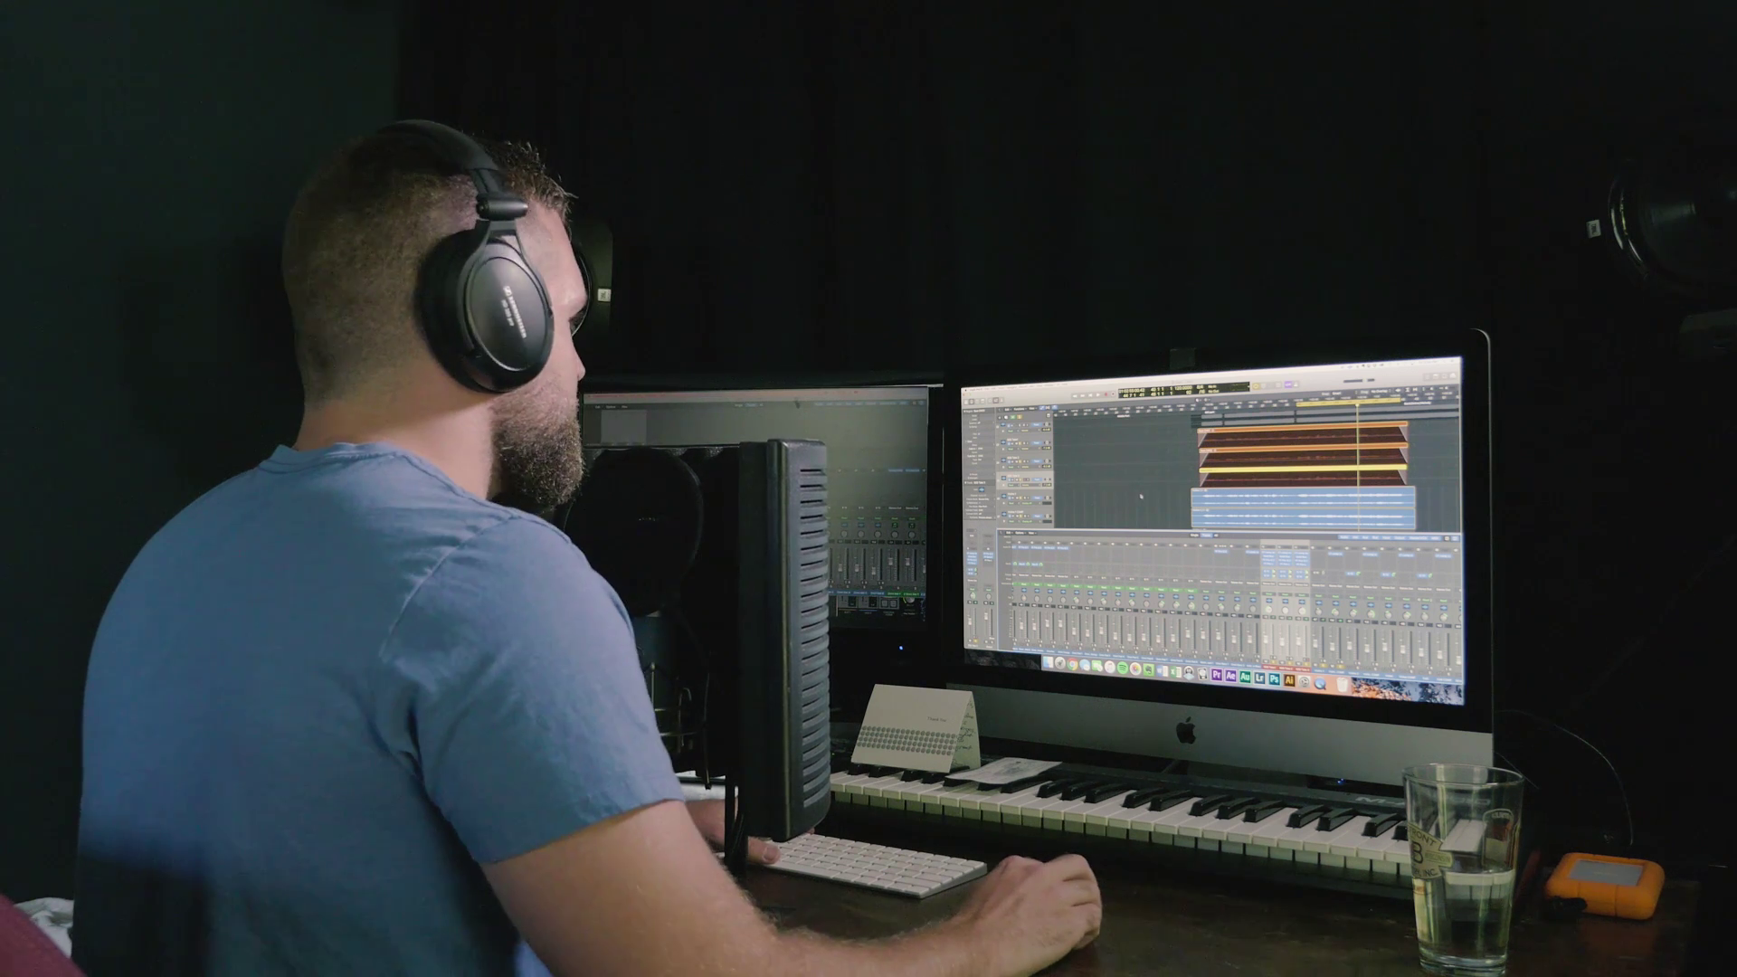
Add the Violas and Violas COMP tracks to the soloed tracks during playback.
{"action": "scroll", "coordinate": [1141, 496], "scroll_direction": "down", "scroll_amount": 5}
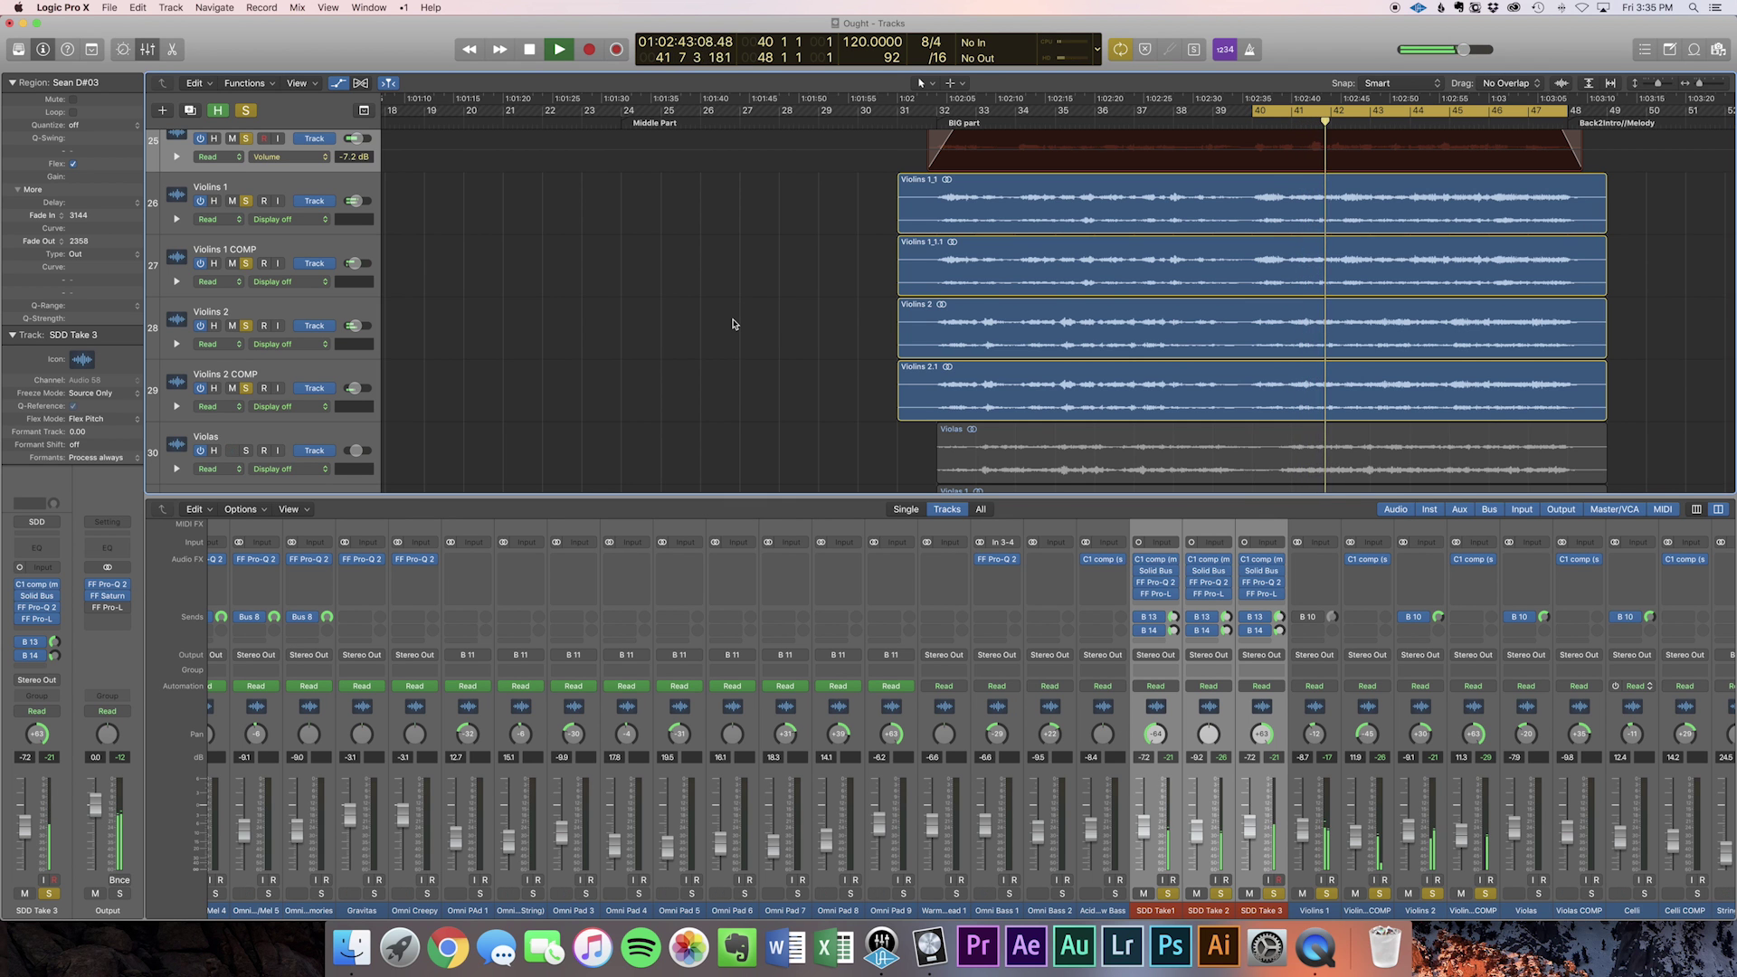
{"action": "scroll", "coordinate": [733, 324], "scroll_direction": "up", "scroll_amount": 5}
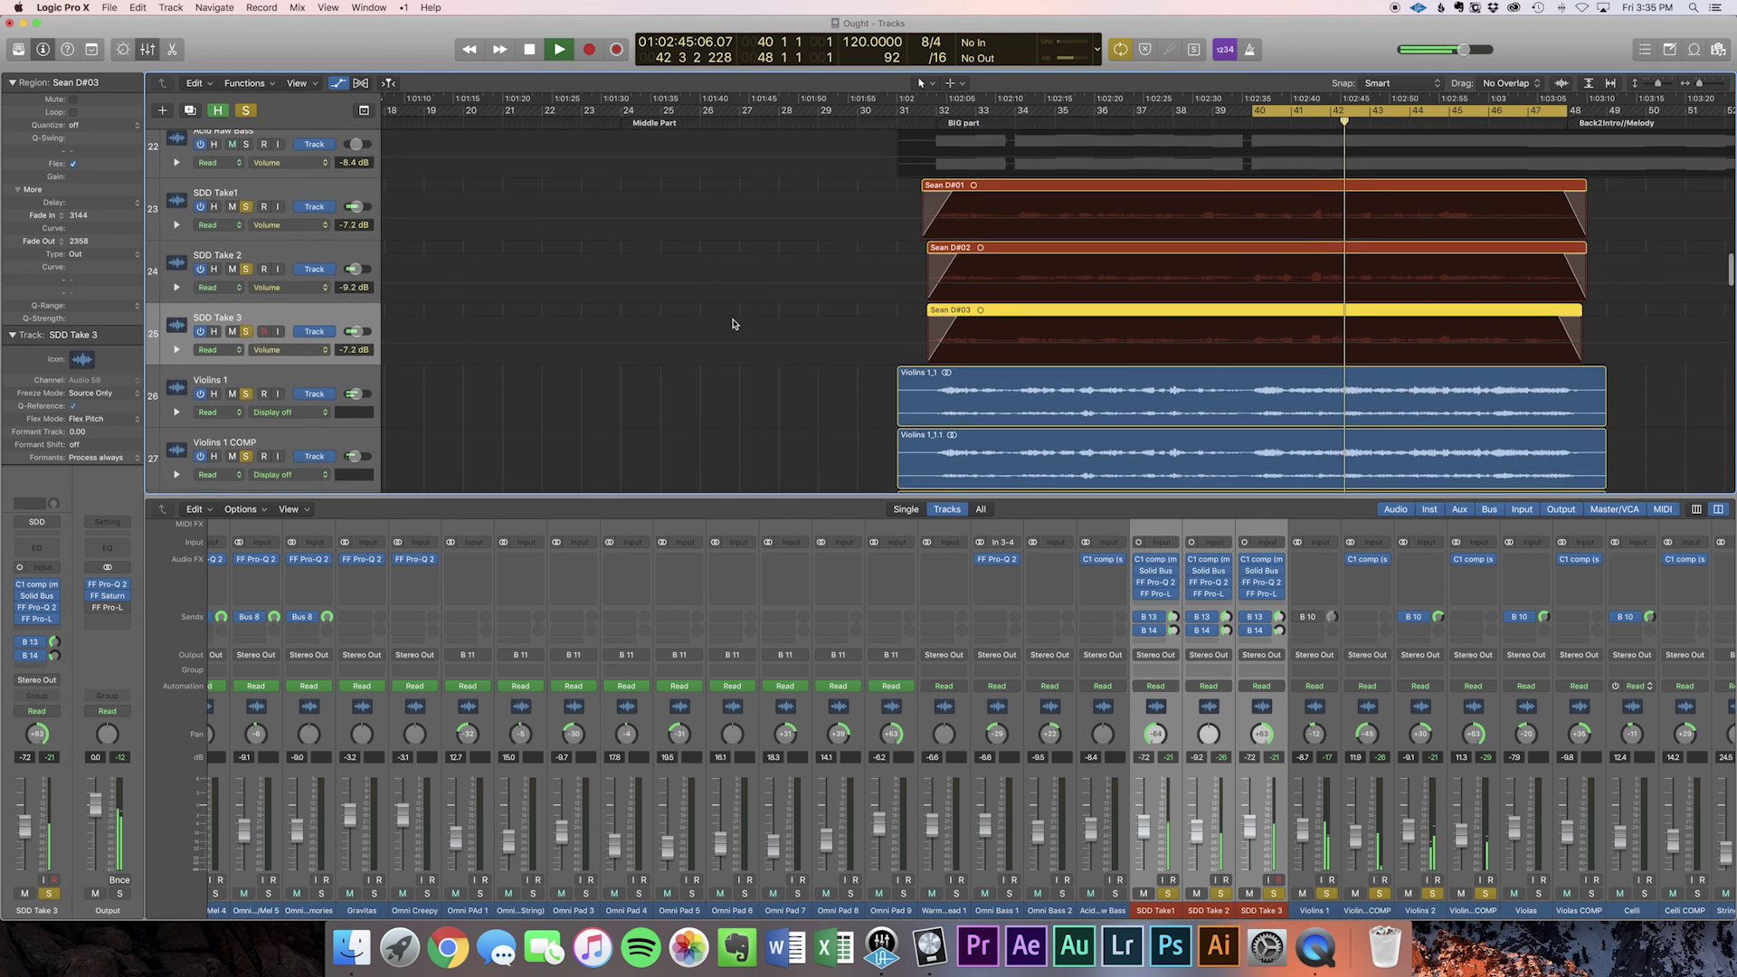
{"action": "scroll", "coordinate": [733, 324], "scroll_direction": "down", "scroll_amount": 5}
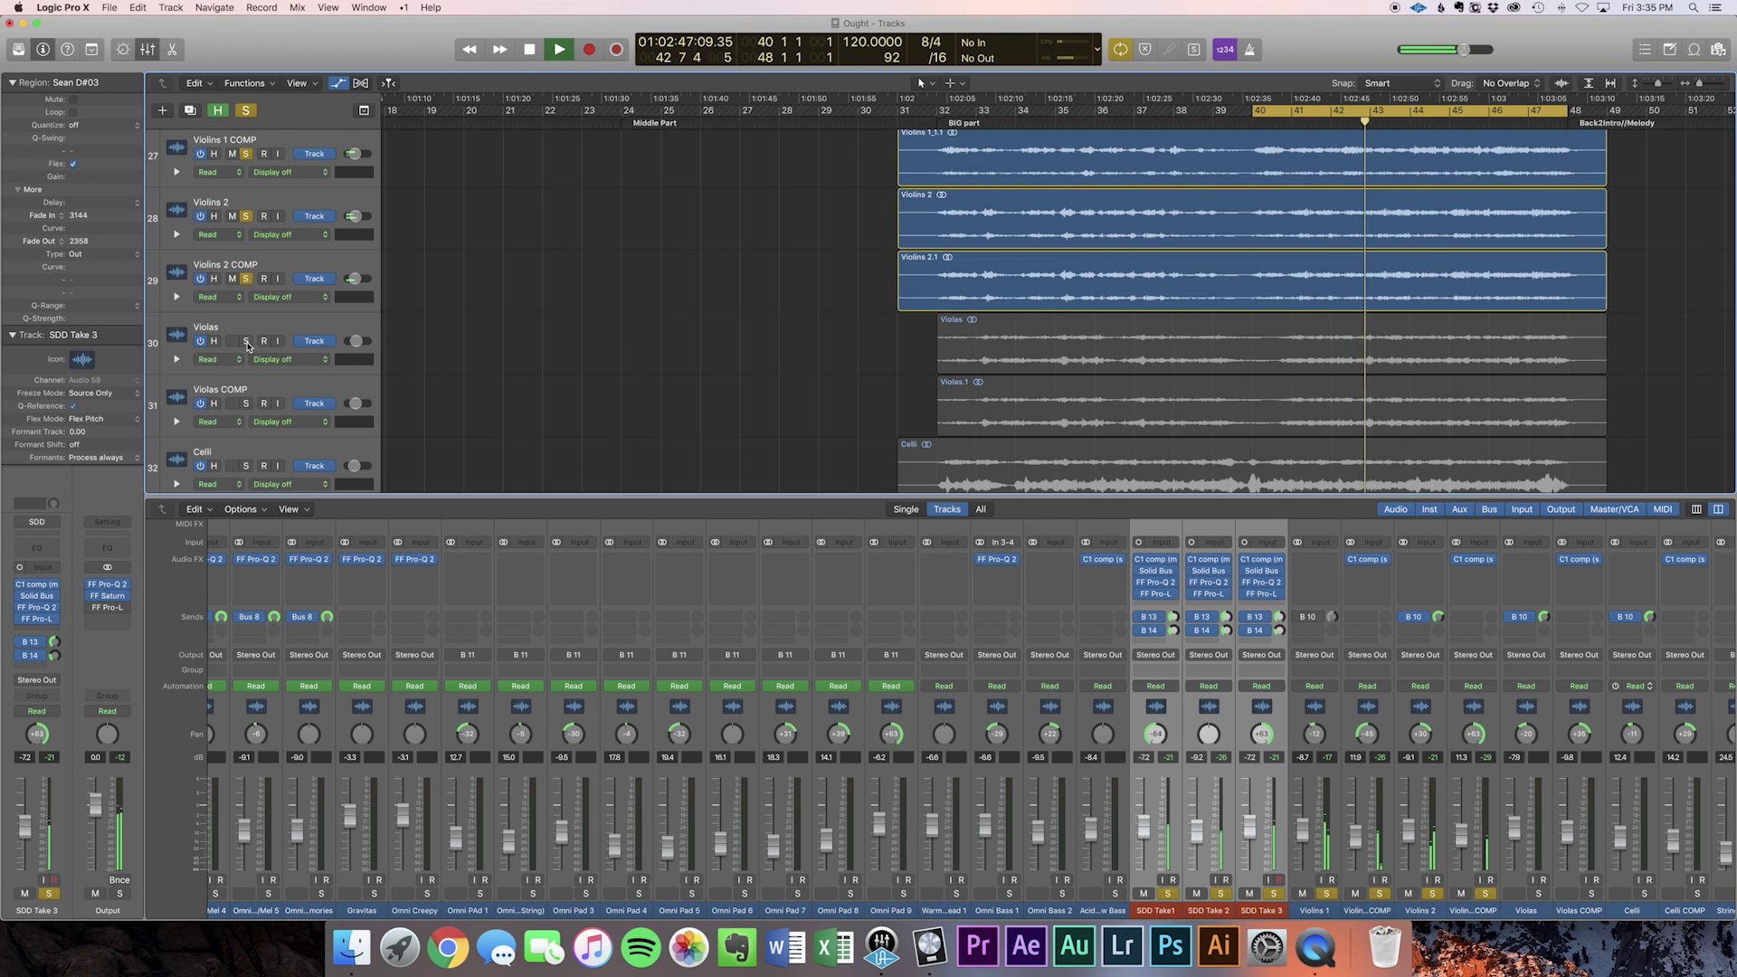
{"action": "left_click", "coordinate": [247, 342]}
{"action": "left_click", "coordinate": [246, 404]}
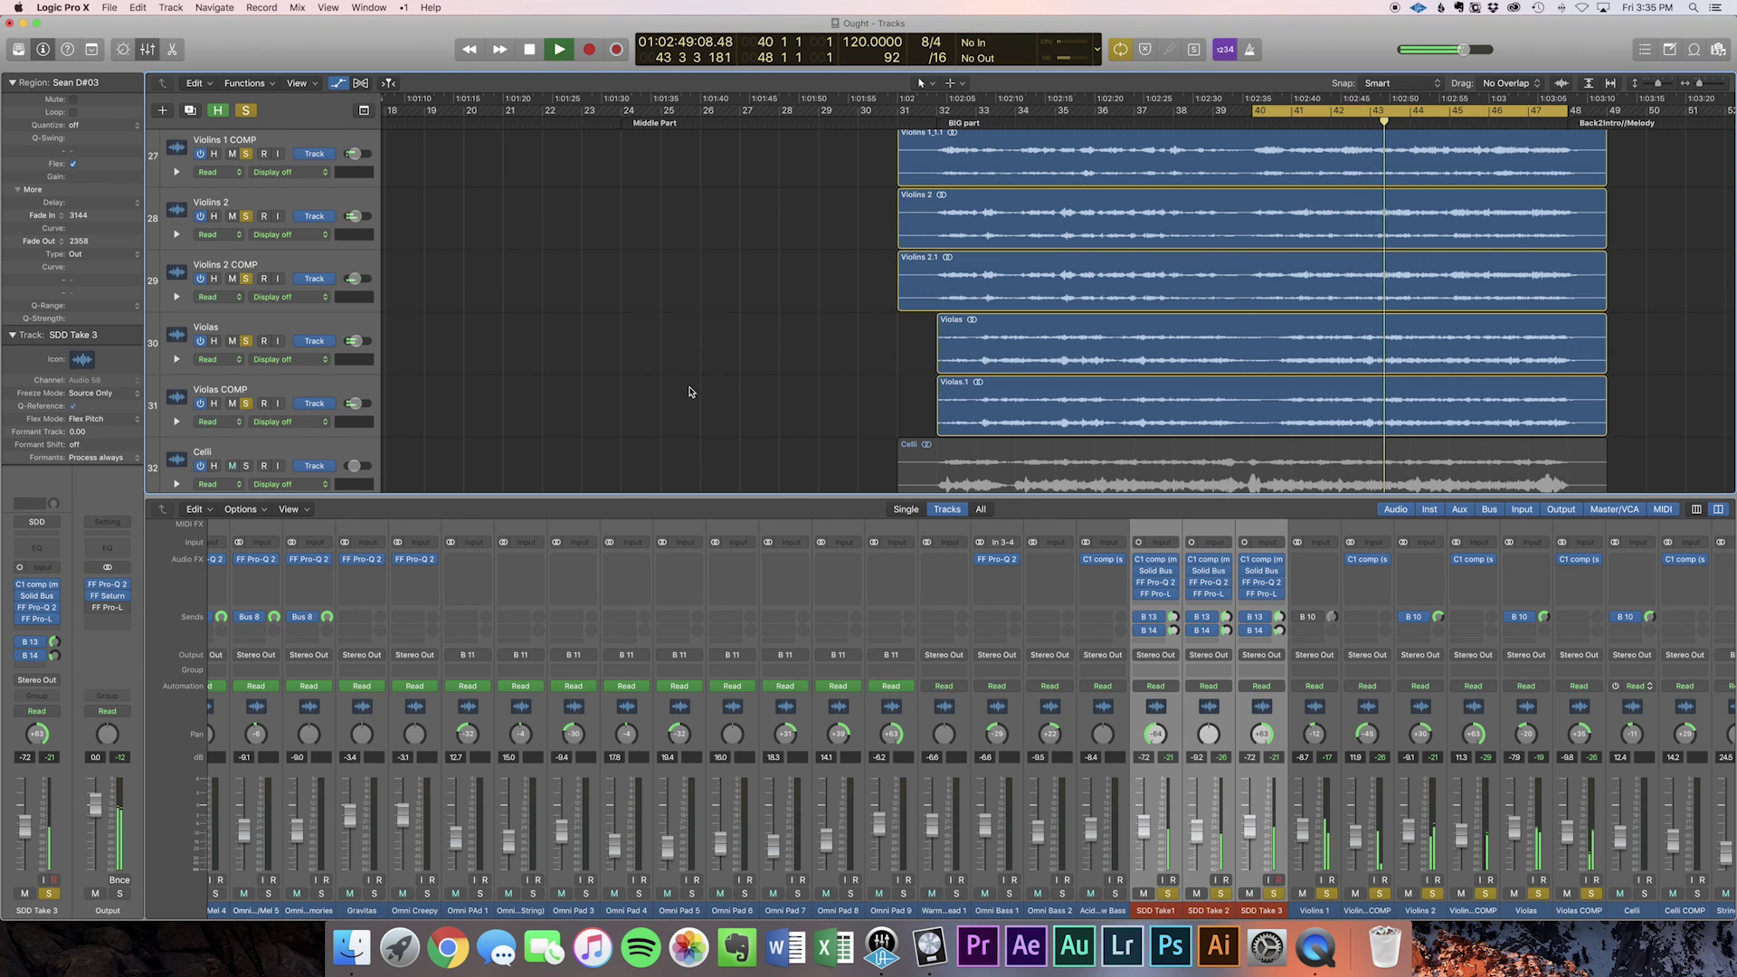
Add the Celli and Celli COMP tracks to the soloed tracks during playback.
{"action": "scroll", "coordinate": [633, 393], "scroll_direction": "down", "scroll_amount": 1}
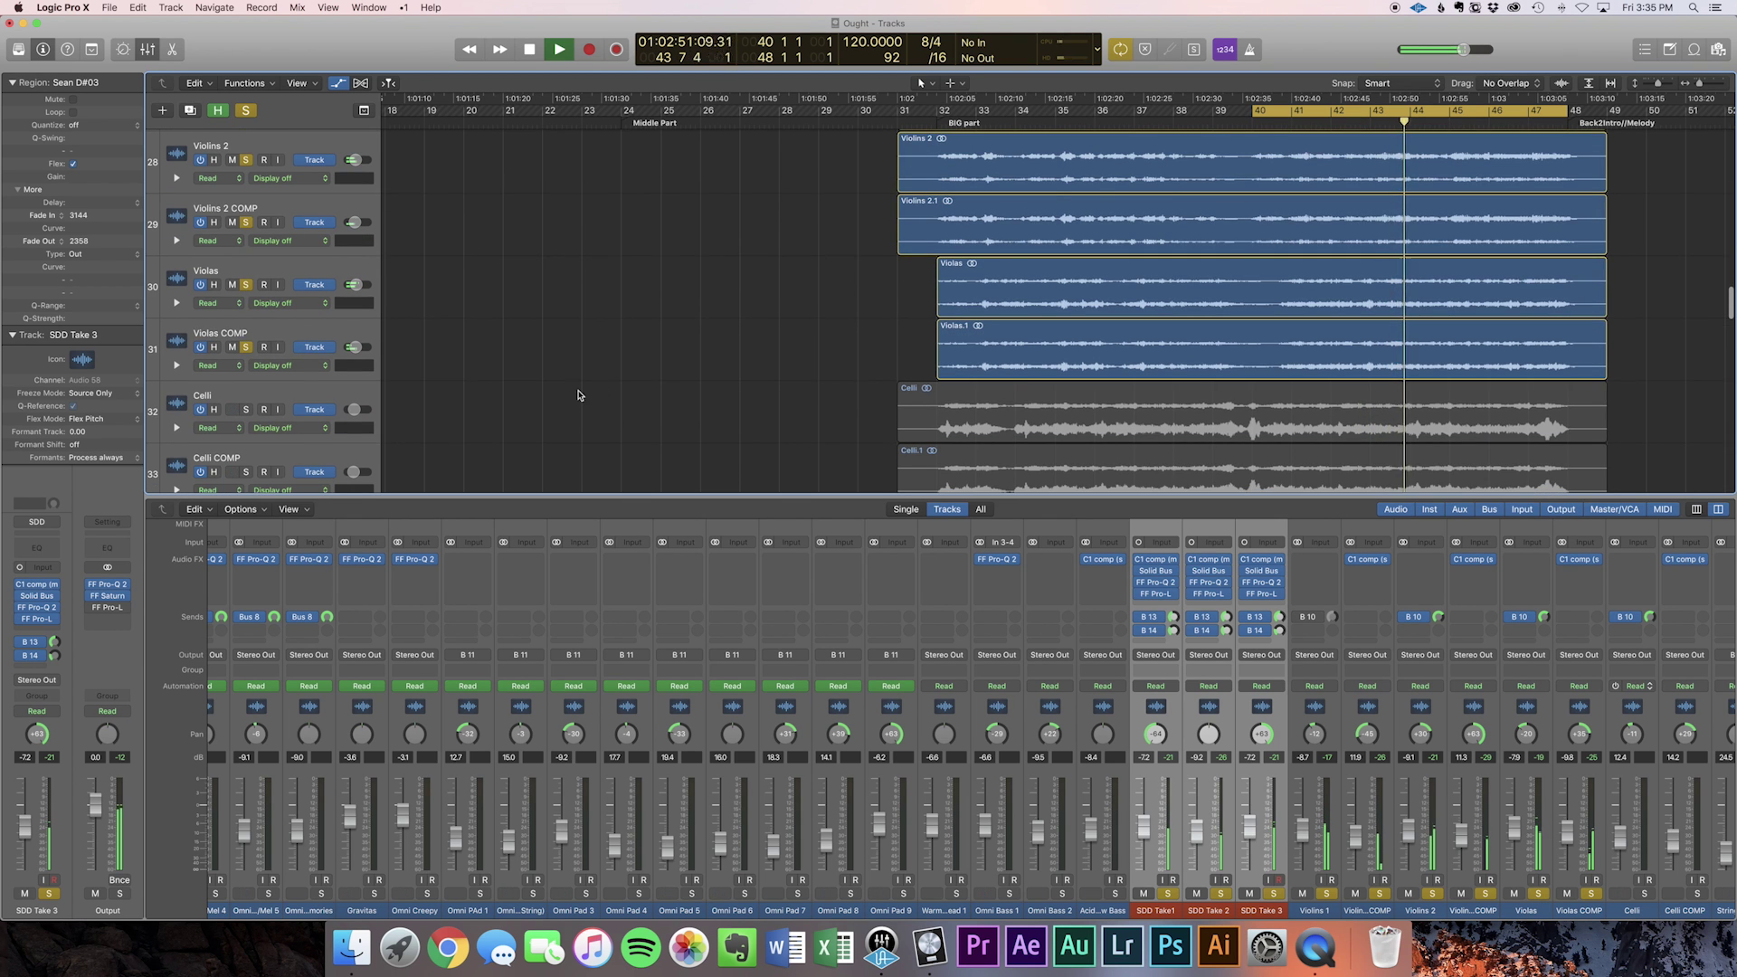
{"action": "scroll", "coordinate": [314, 391], "scroll_direction": "down", "scroll_amount": 1}
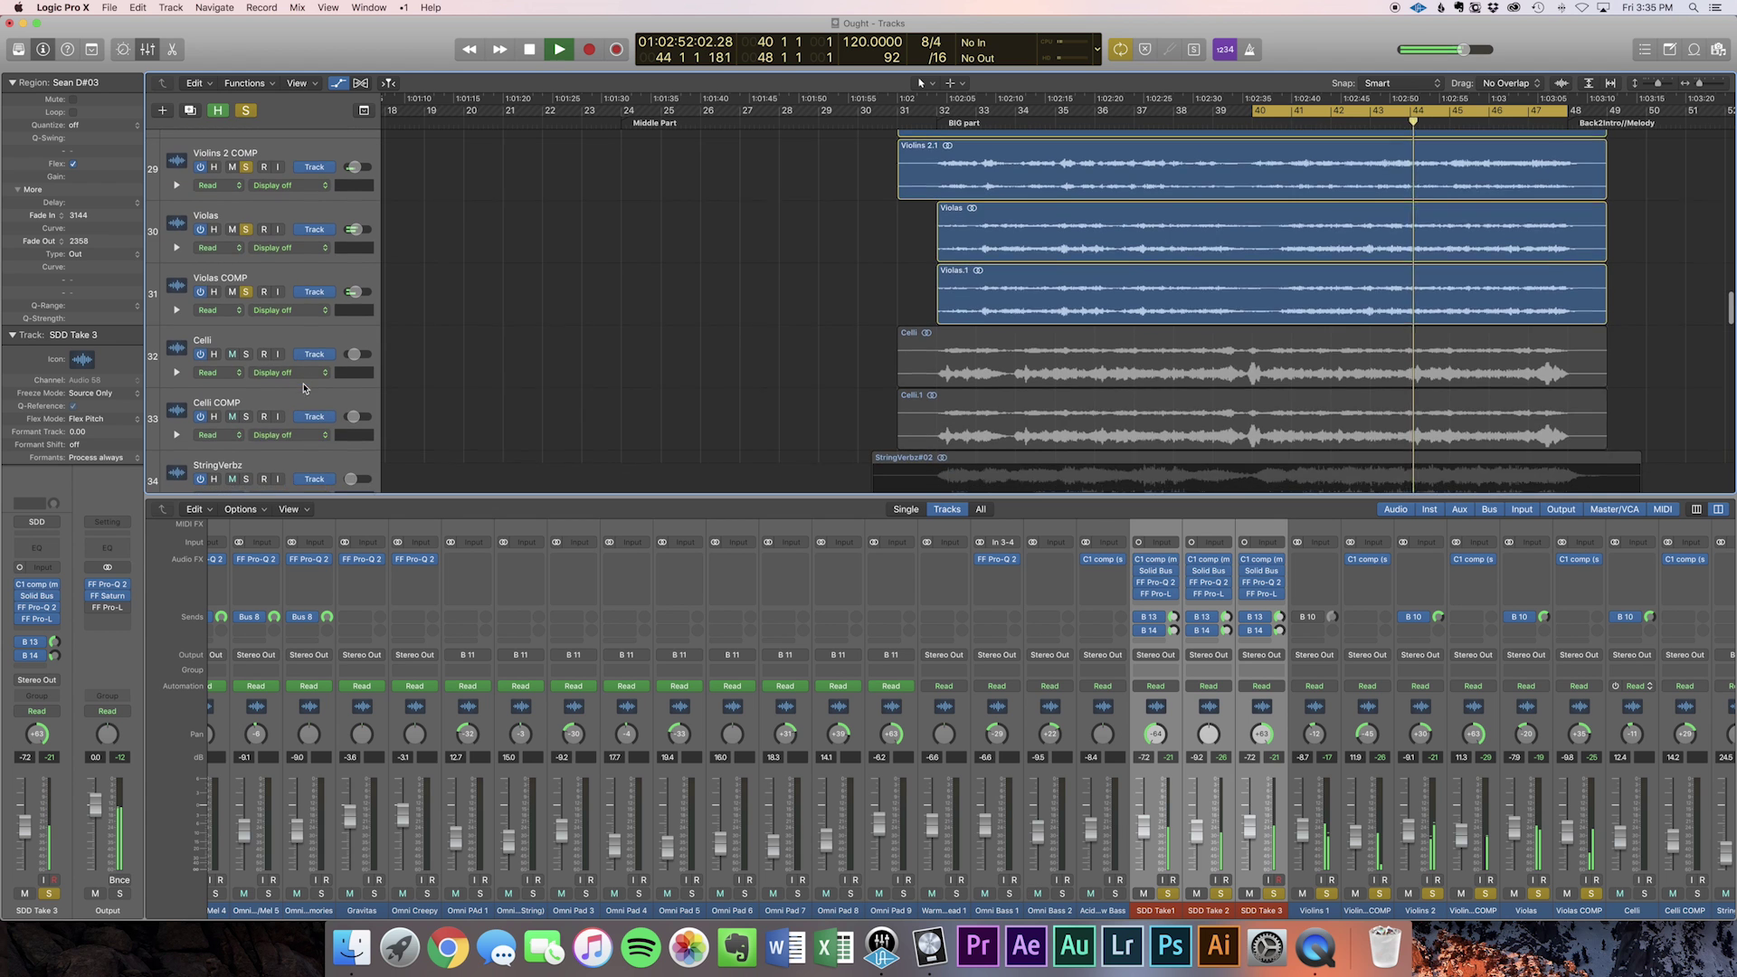
{"action": "left_click", "coordinate": [246, 352]}
{"action": "left_click", "coordinate": [246, 414]}
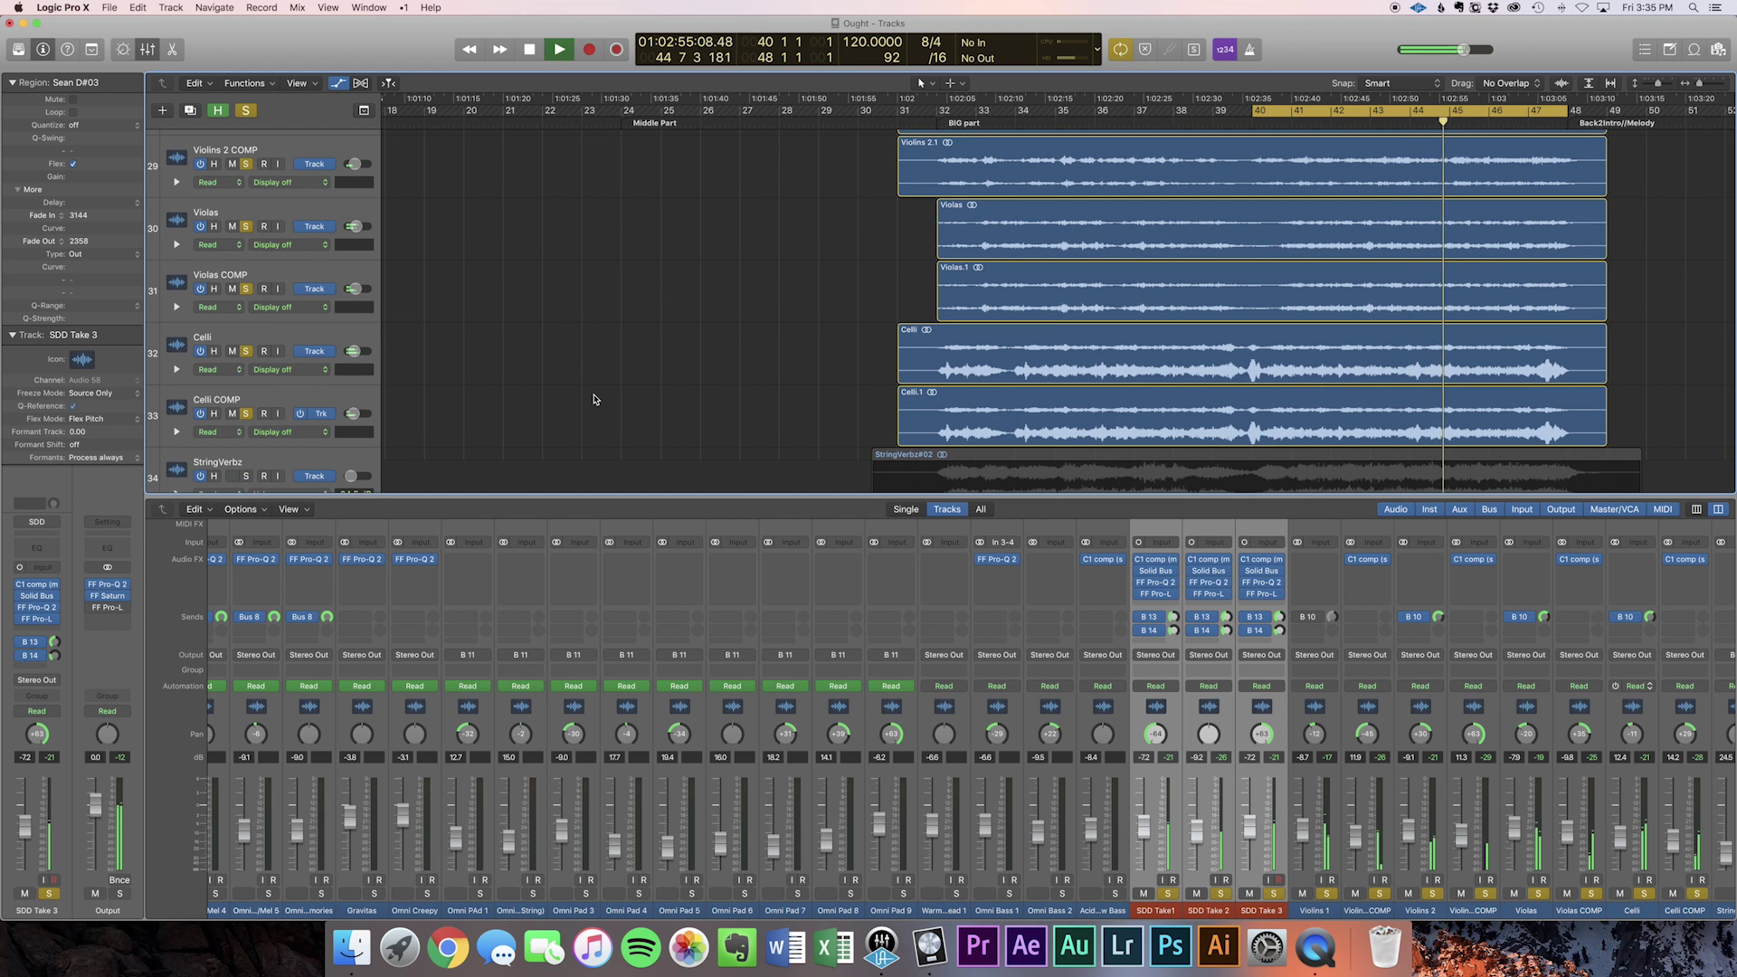
Raise SDD Takes 1 and 3 to -4.0 dB and Take 2 to -6.0 dB during playback, and stop playback.
{"action": "scroll", "coordinate": [593, 399], "scroll_direction": "up", "scroll_amount": 3}
{"action": "scroll", "coordinate": [593, 399], "scroll_direction": "up", "scroll_amount": 2}
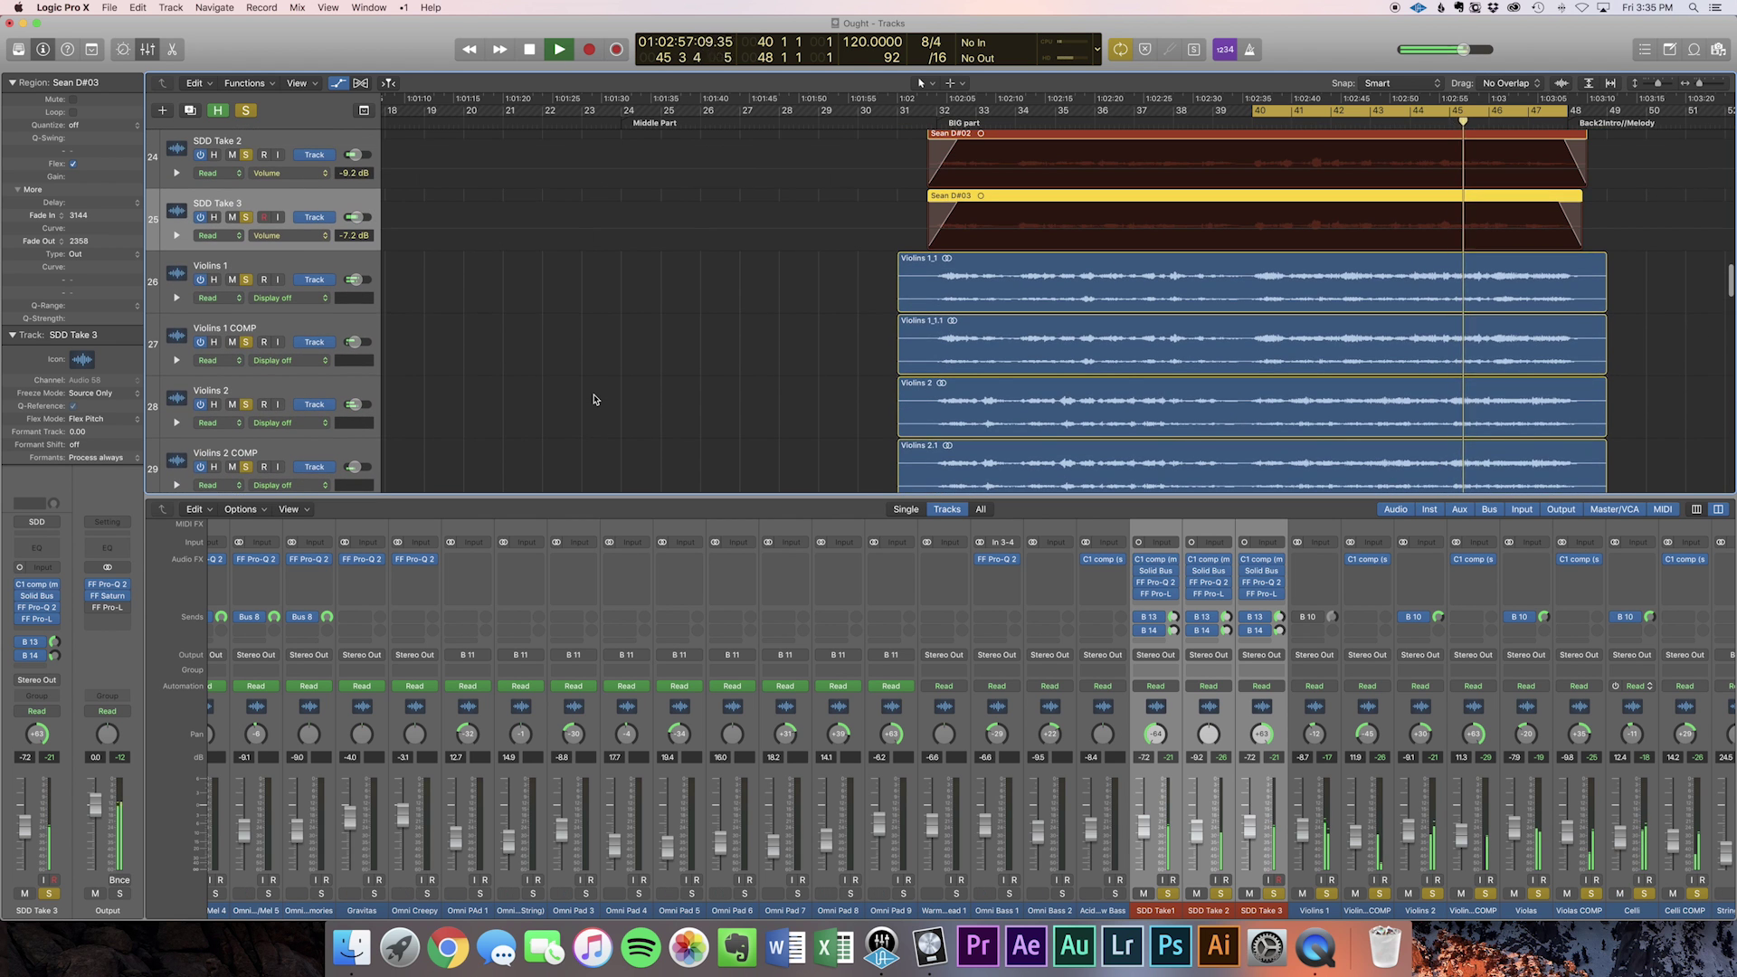
{"action": "scroll", "coordinate": [593, 399], "scroll_direction": "up", "scroll_amount": 3}
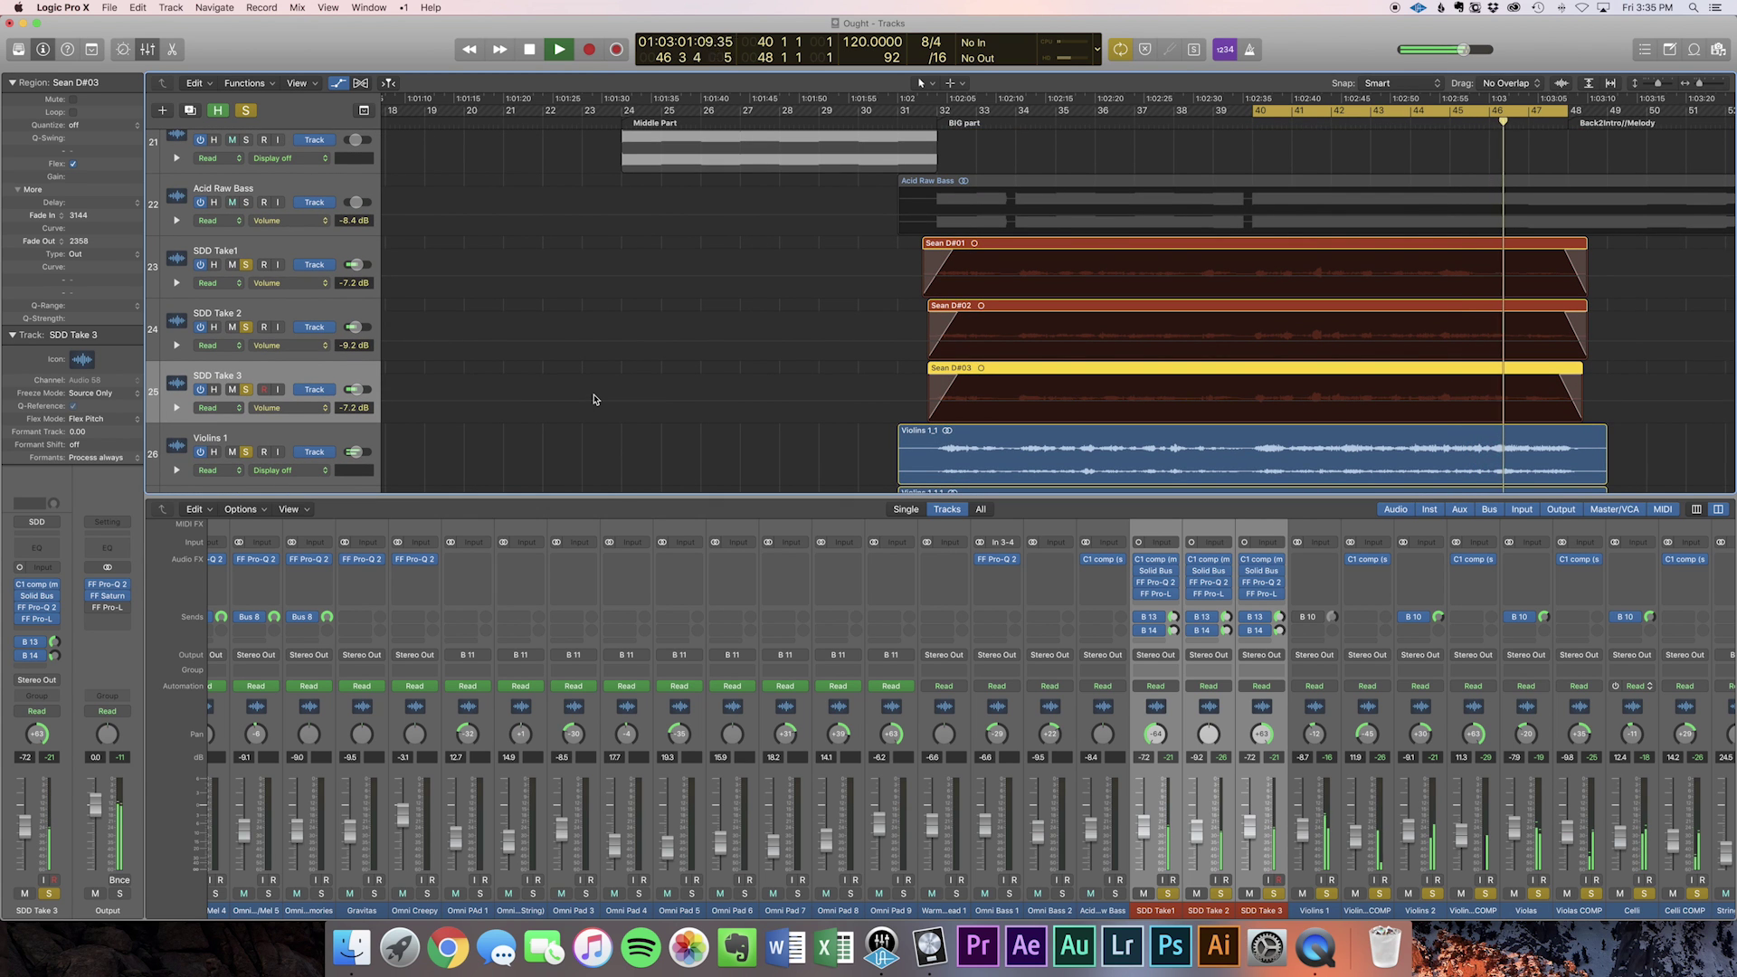
{"action": "left_click_drag", "start_coordinate": [1197, 834], "coordinate": [1204, 842]}
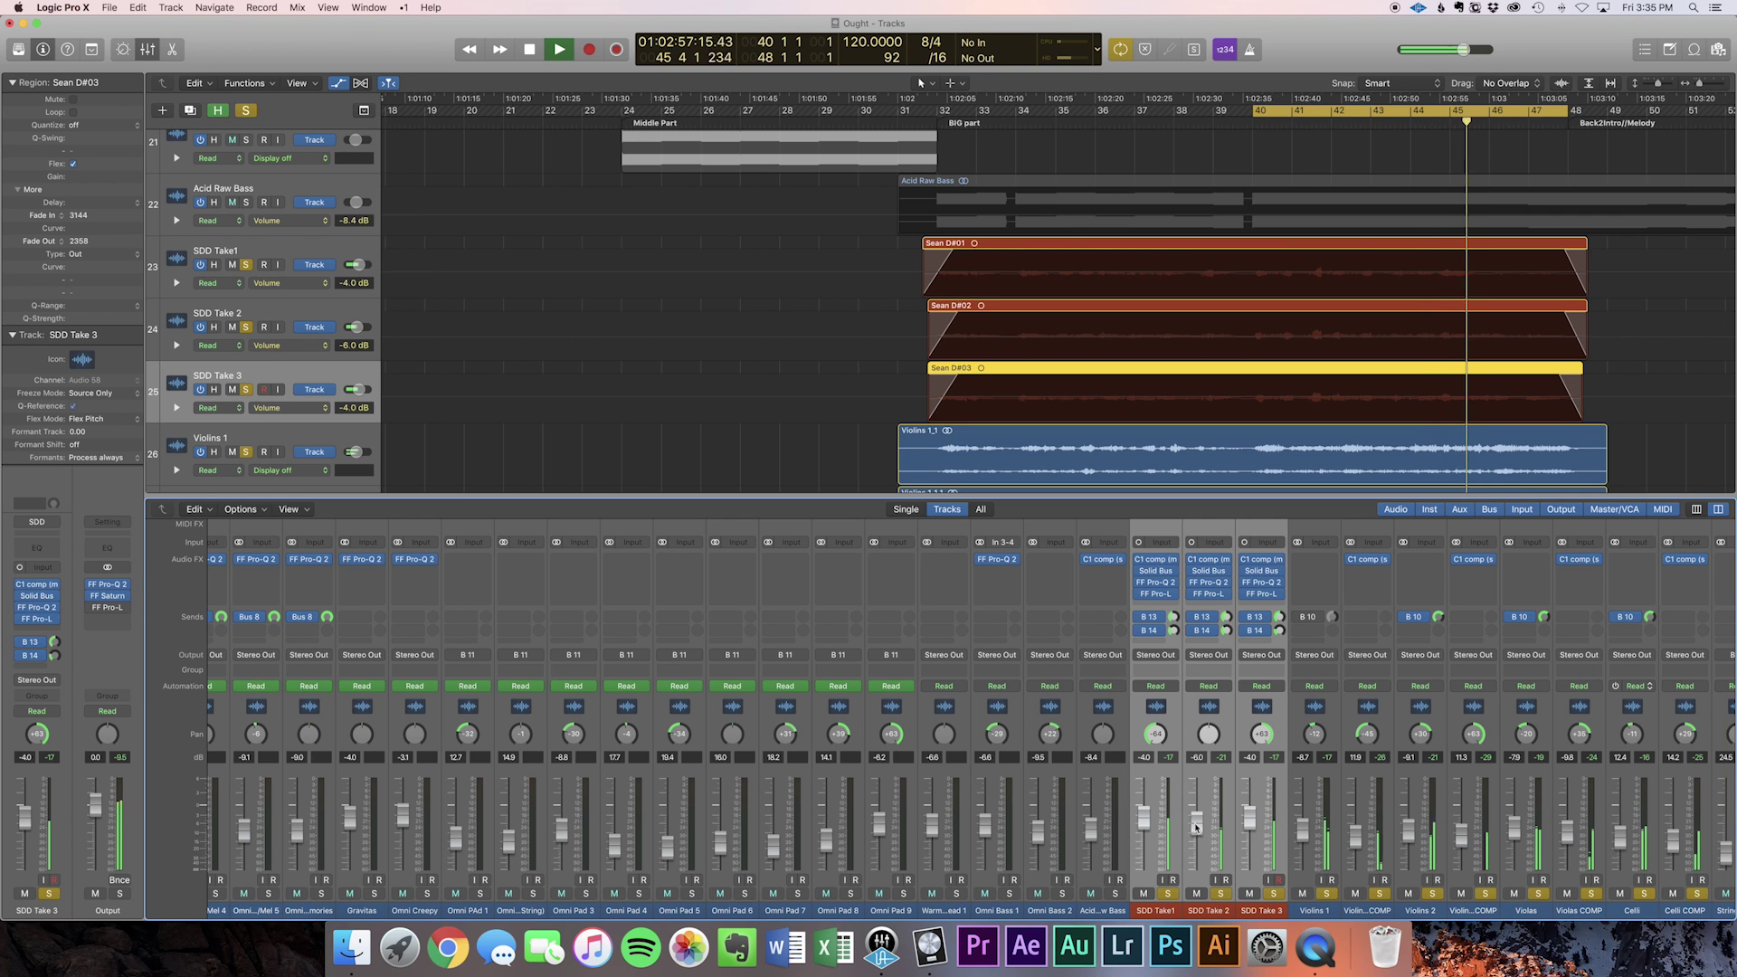
{"action": "key", "text": "space"}
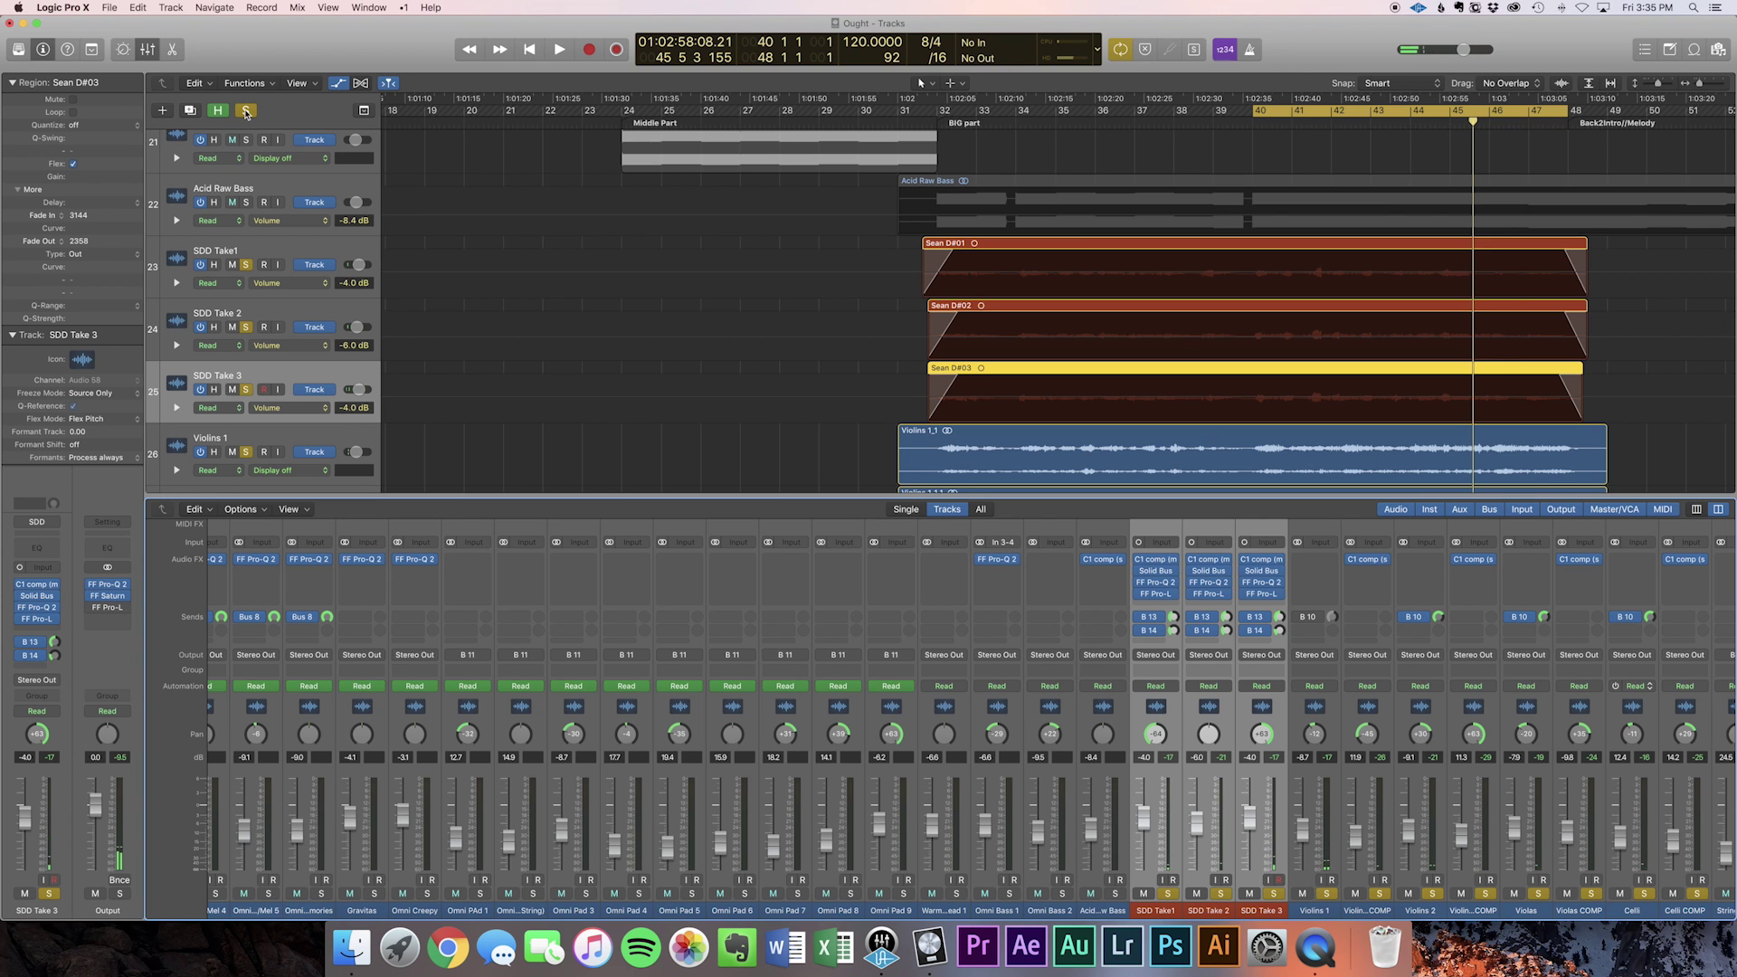
Clear all track solos and play the full mix while raising the three SDD Take faders together slightly.
{"action": "left_click", "coordinate": [246, 111]}
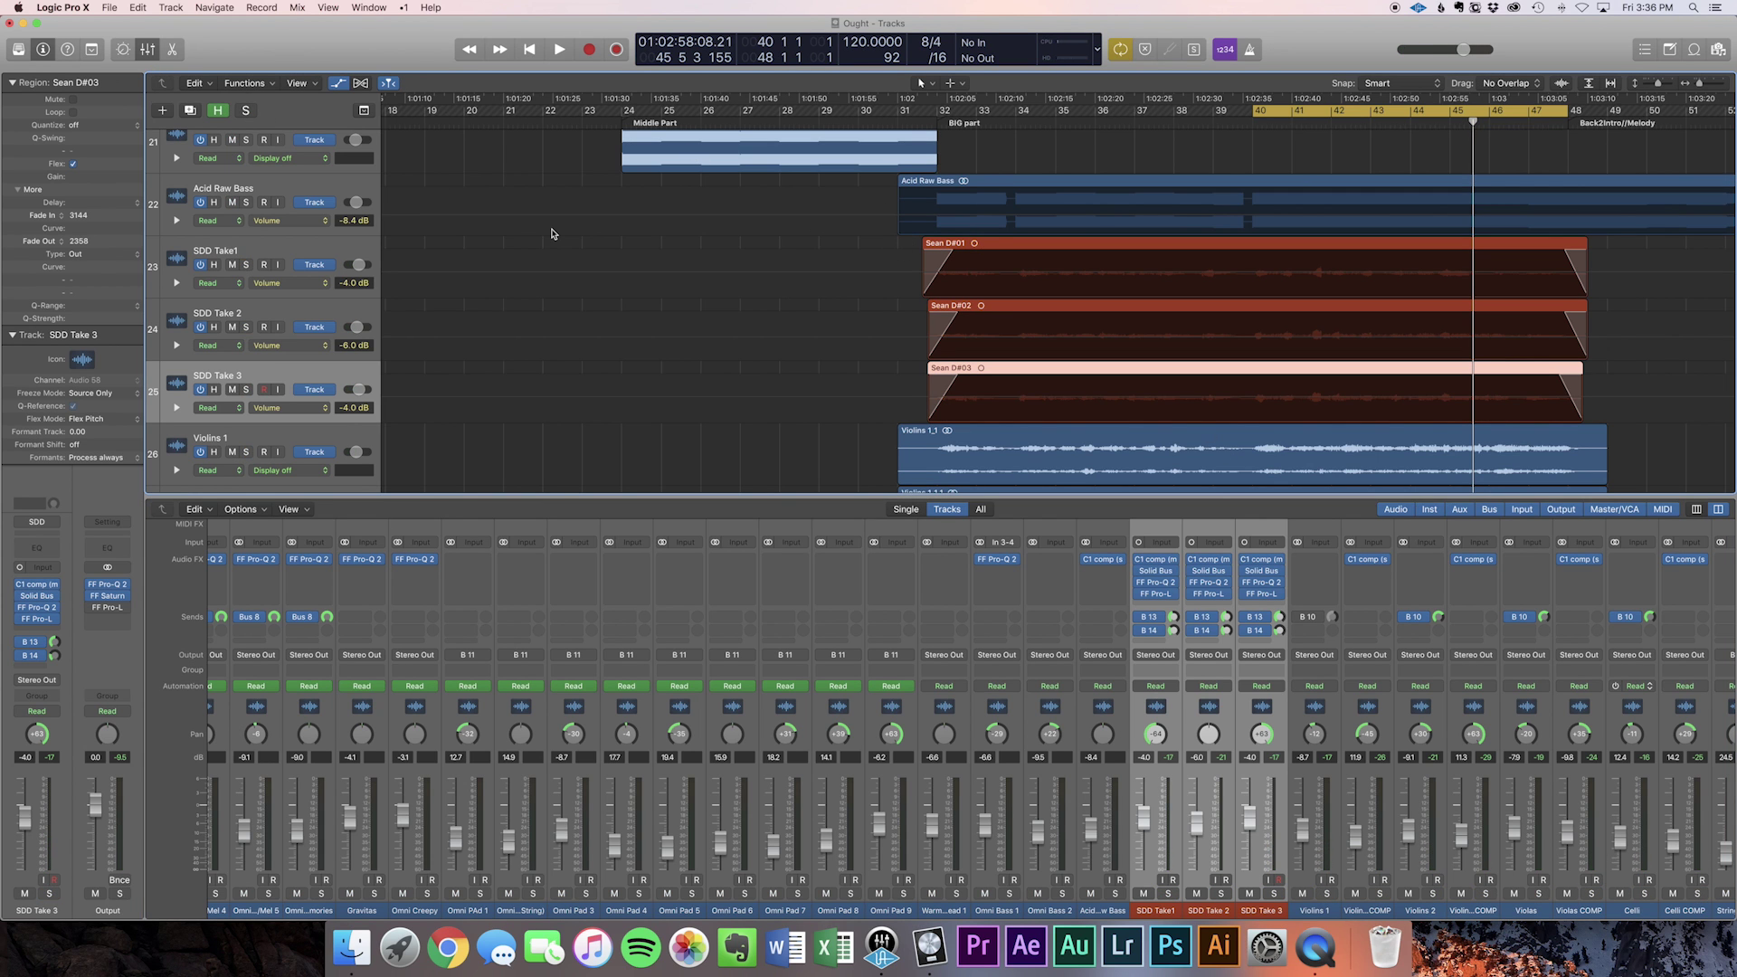
{"action": "scroll", "coordinate": [552, 234], "scroll_direction": "down", "scroll_amount": 20}
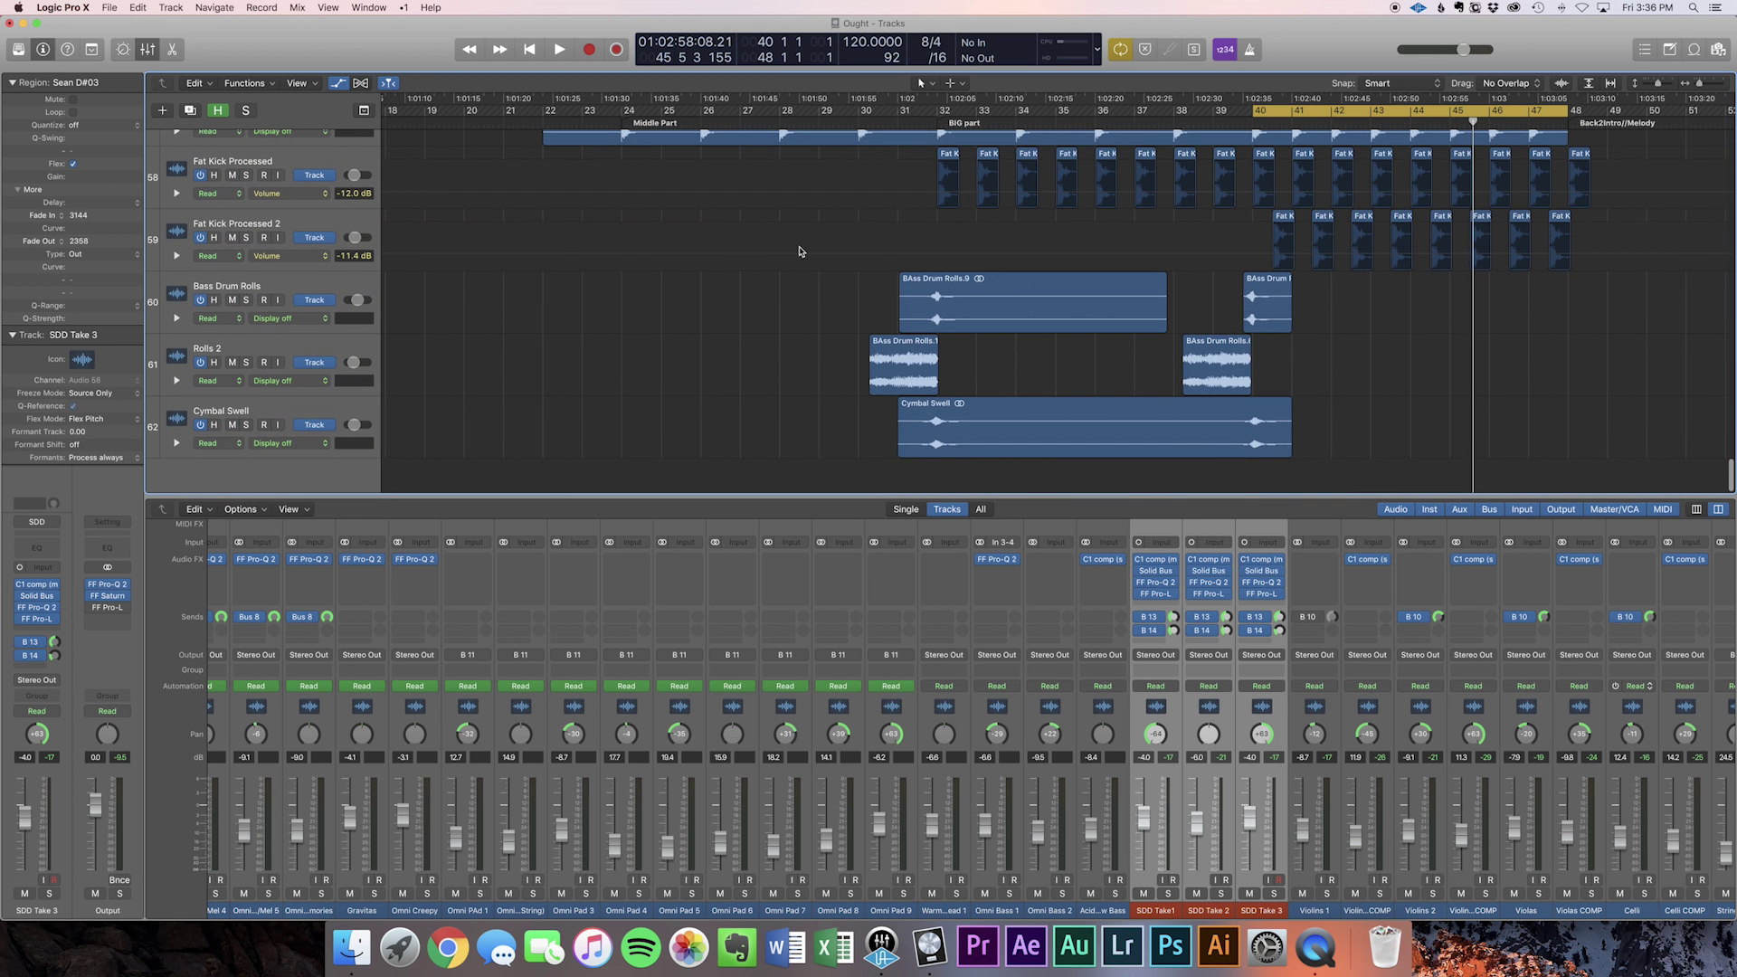
{"action": "scroll", "coordinate": [814, 257], "scroll_direction": "up", "scroll_amount": 20}
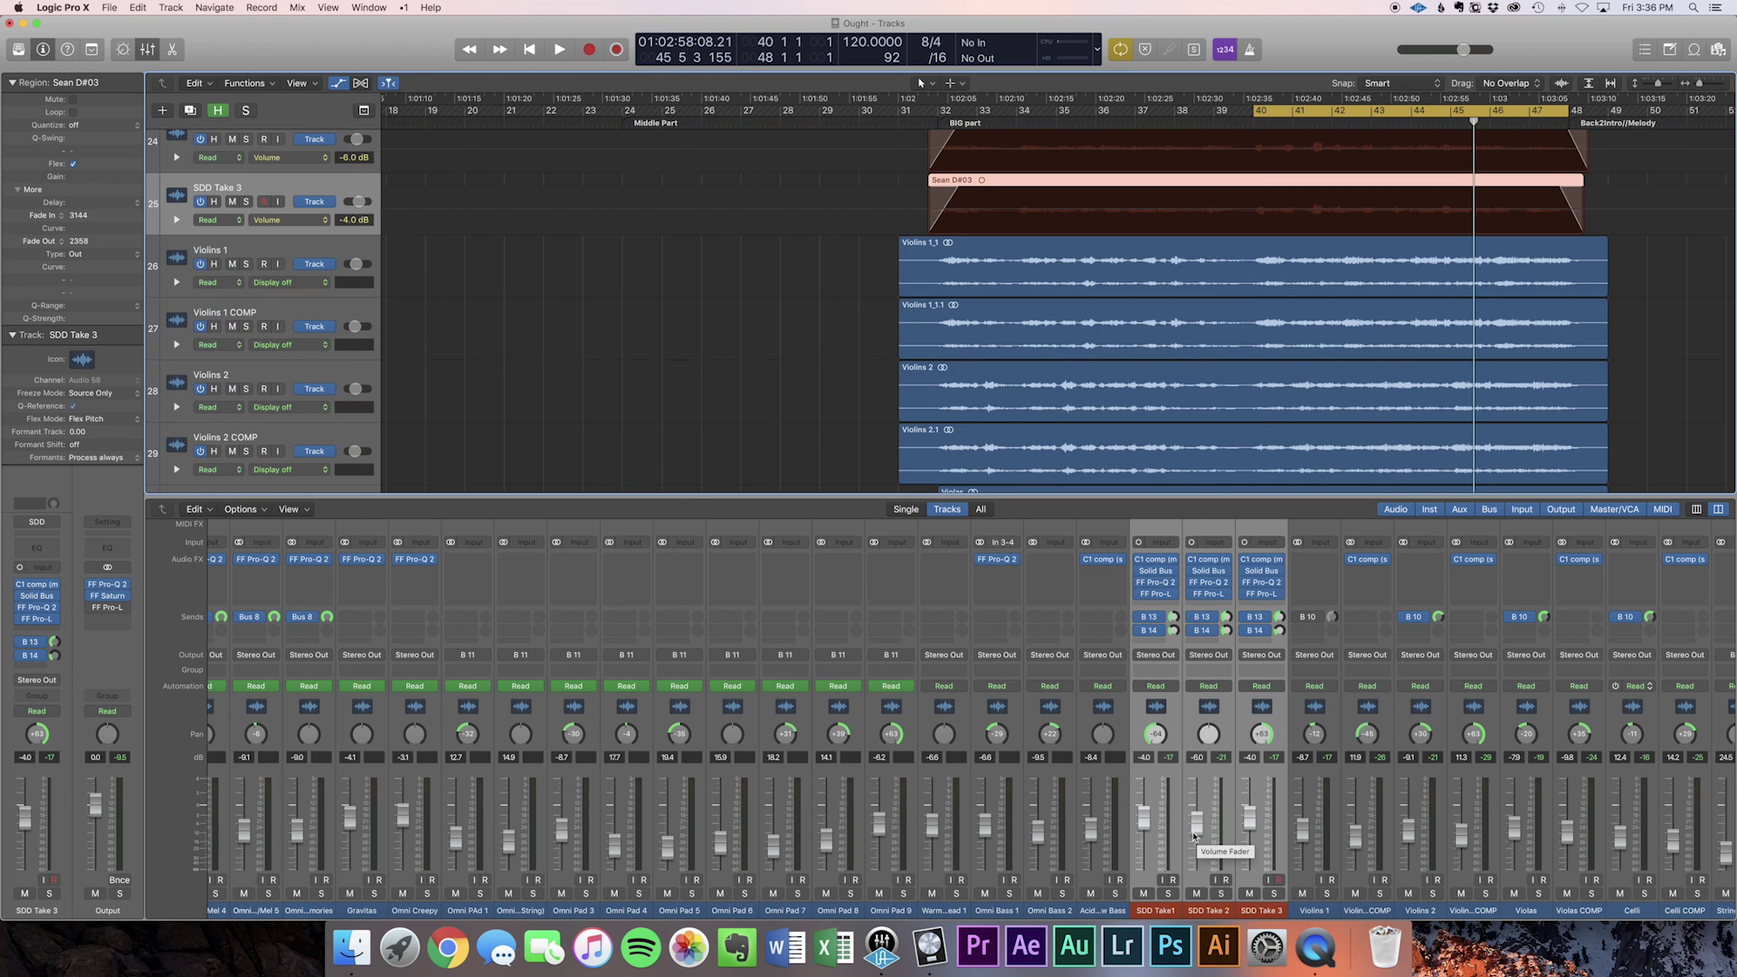
{"action": "key", "text": "space"}
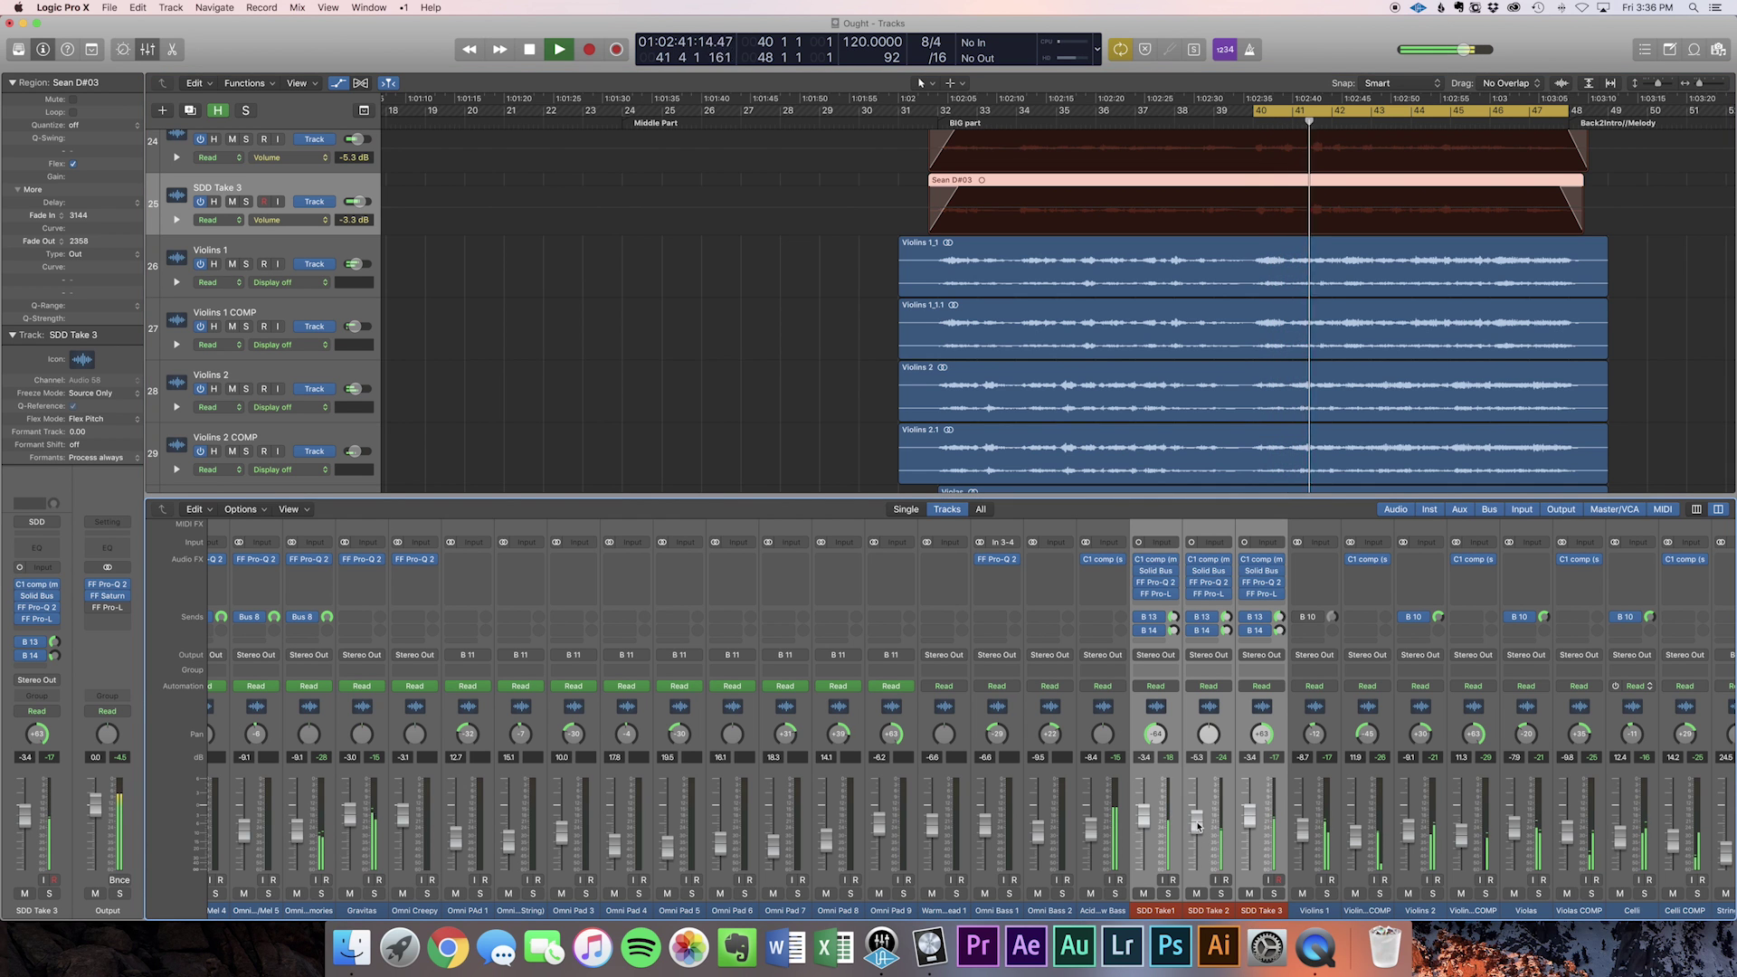
Raise SDD Take 3 to -1.8 dB on its own, and lower all three SDD Take faders together during playback.
{"action": "left_click", "coordinate": [1262, 911]}
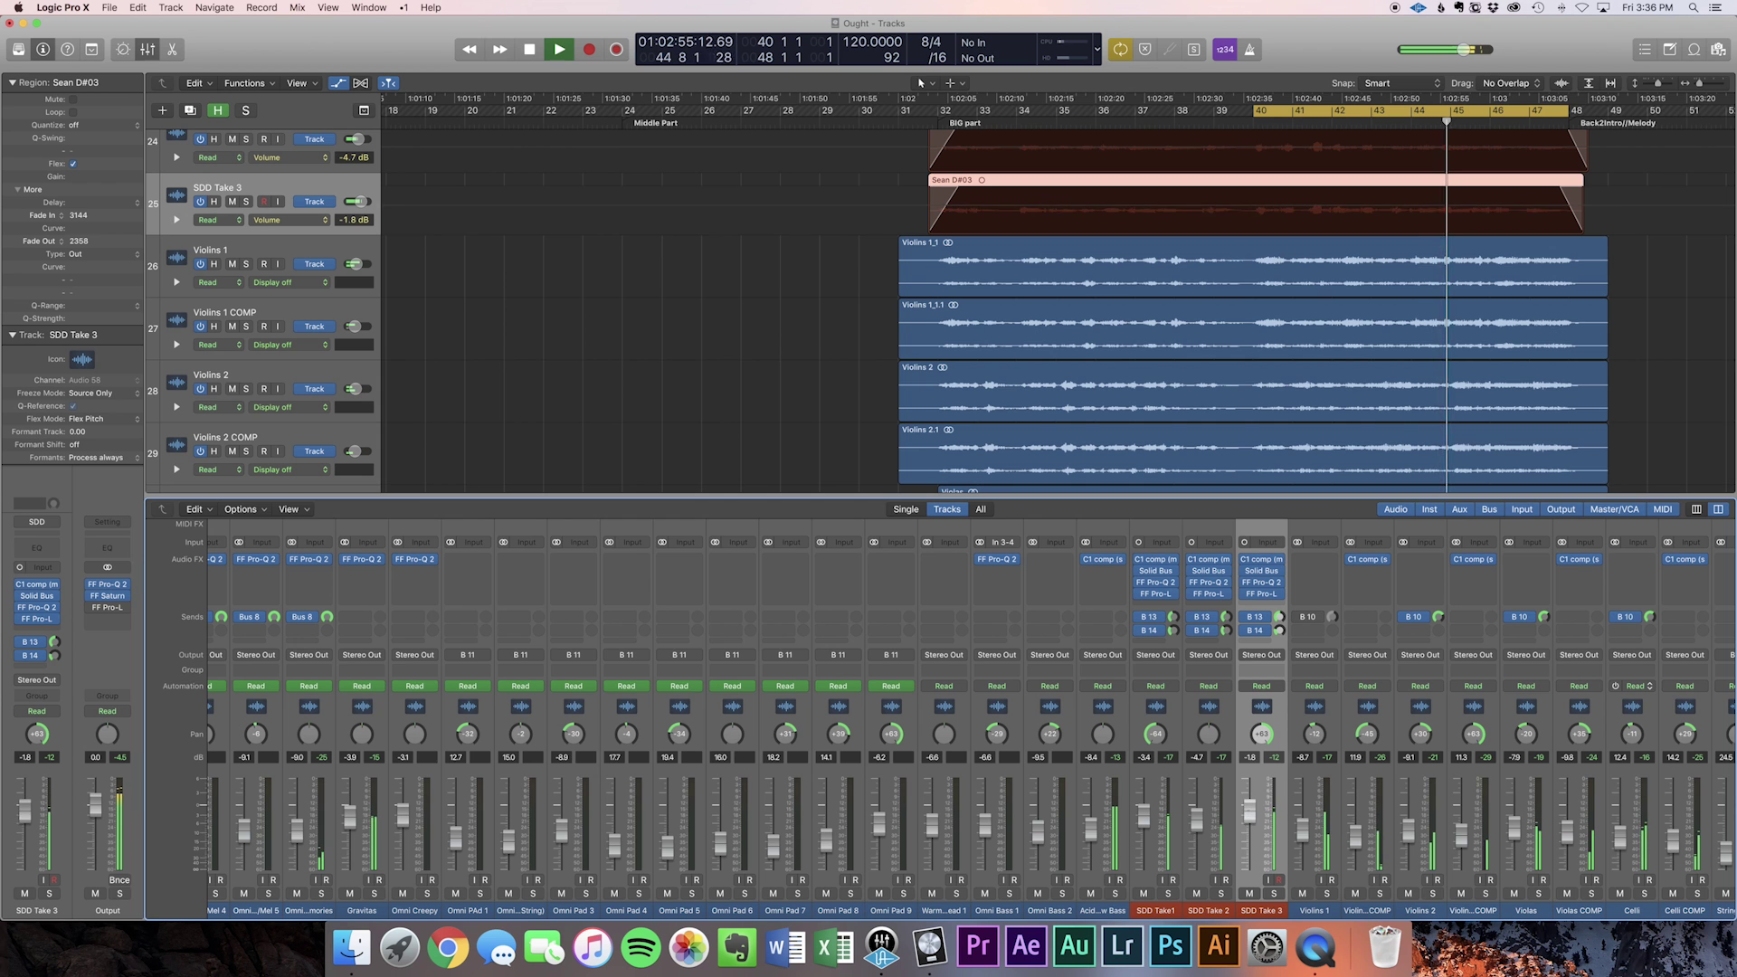
{"action": "left_click", "coordinate": [1156, 914], "text": "shift"}
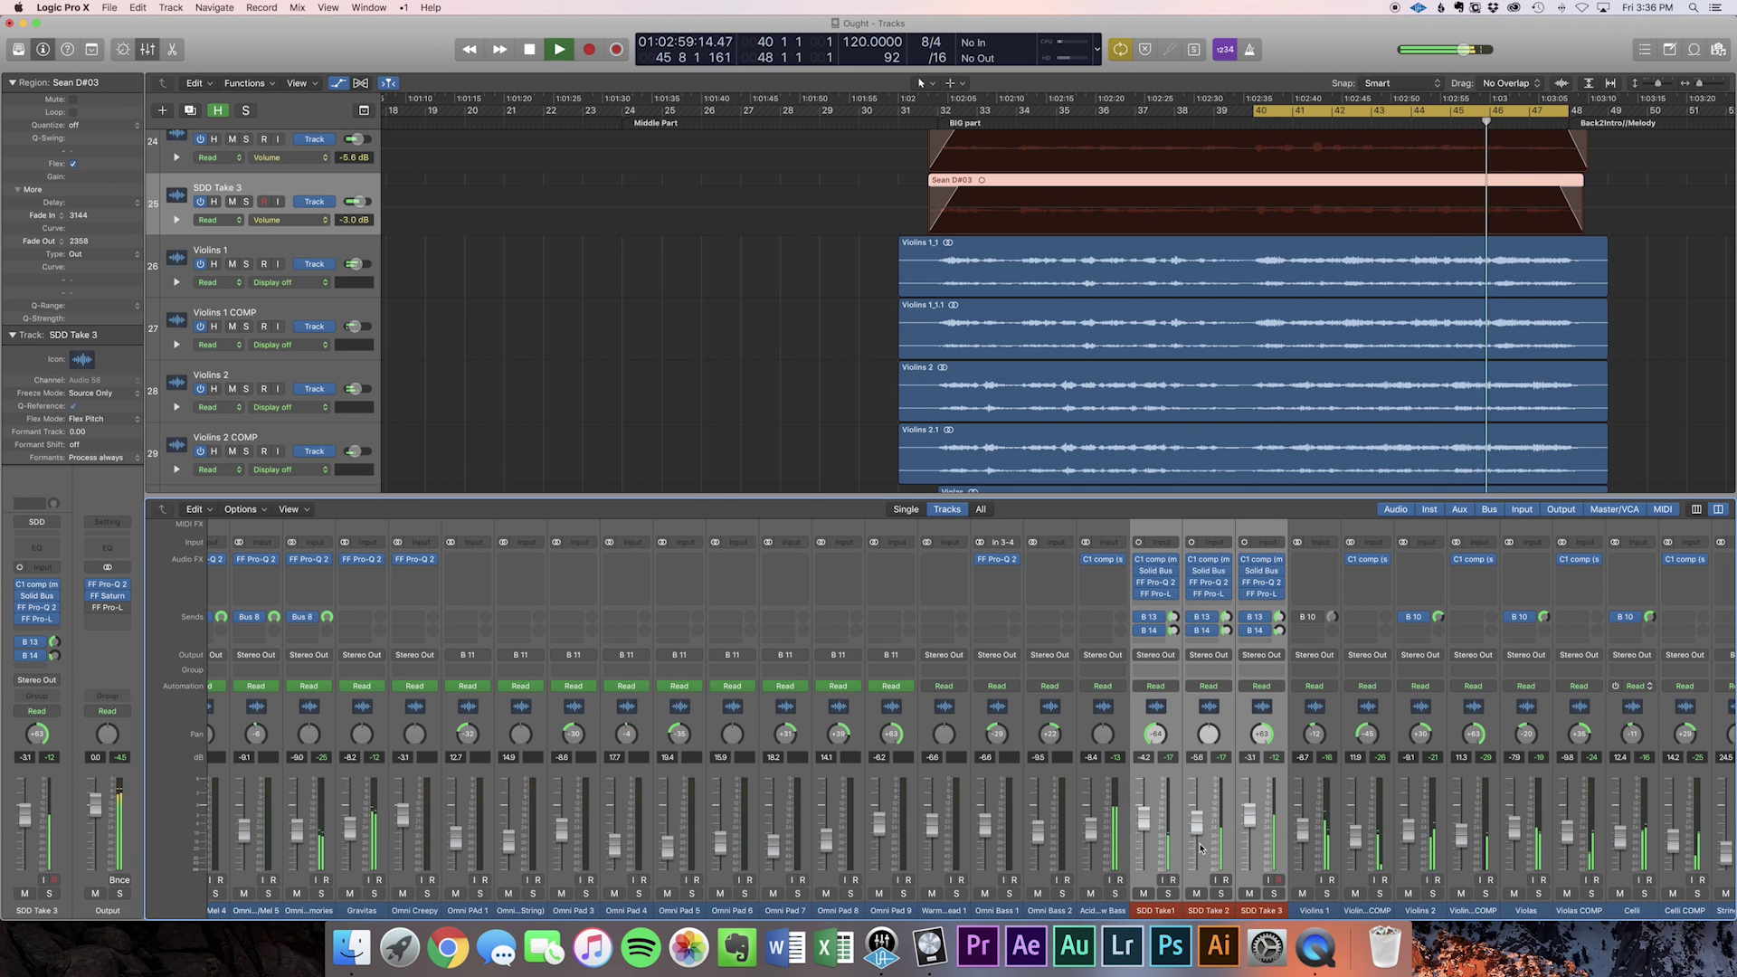
Play from the BIG part marker with cycling off, lowering SDD Takes 1, 2 and 3 to -6.0, -7.4 and -4.8 dB.
{"action": "key", "text": "space"}
{"action": "left_click", "coordinate": [1121, 50]}
{"action": "key", "text": "alt+comma"}
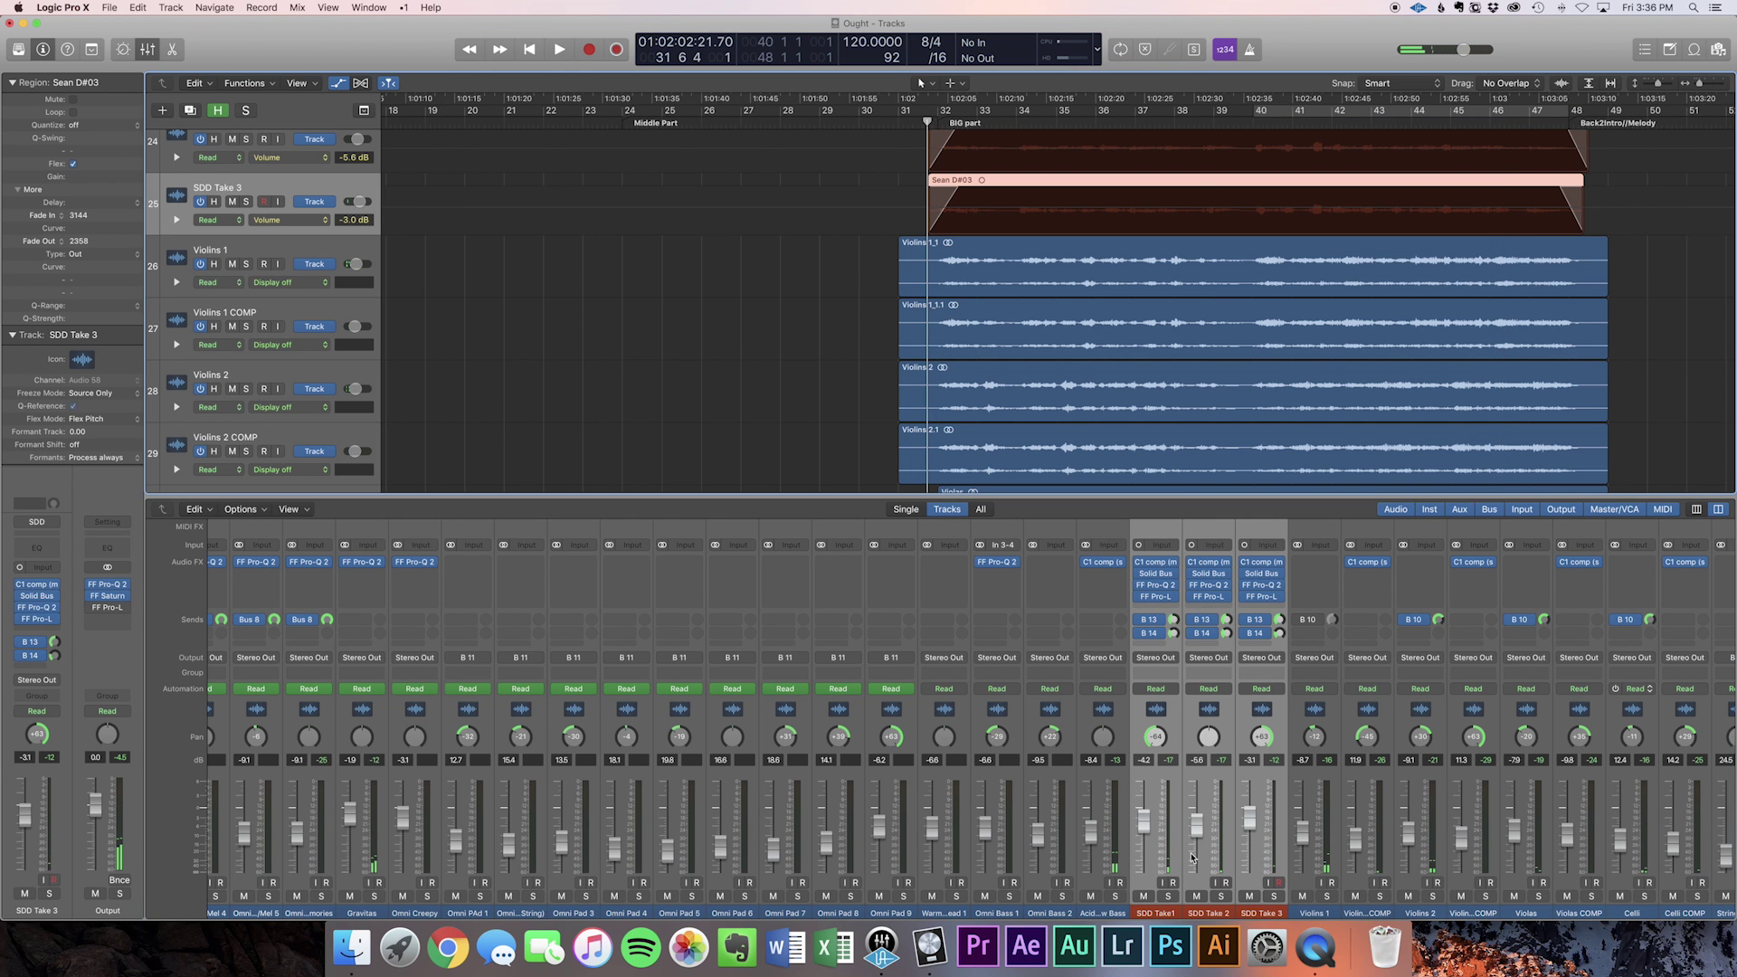
{"action": "key", "text": "space"}
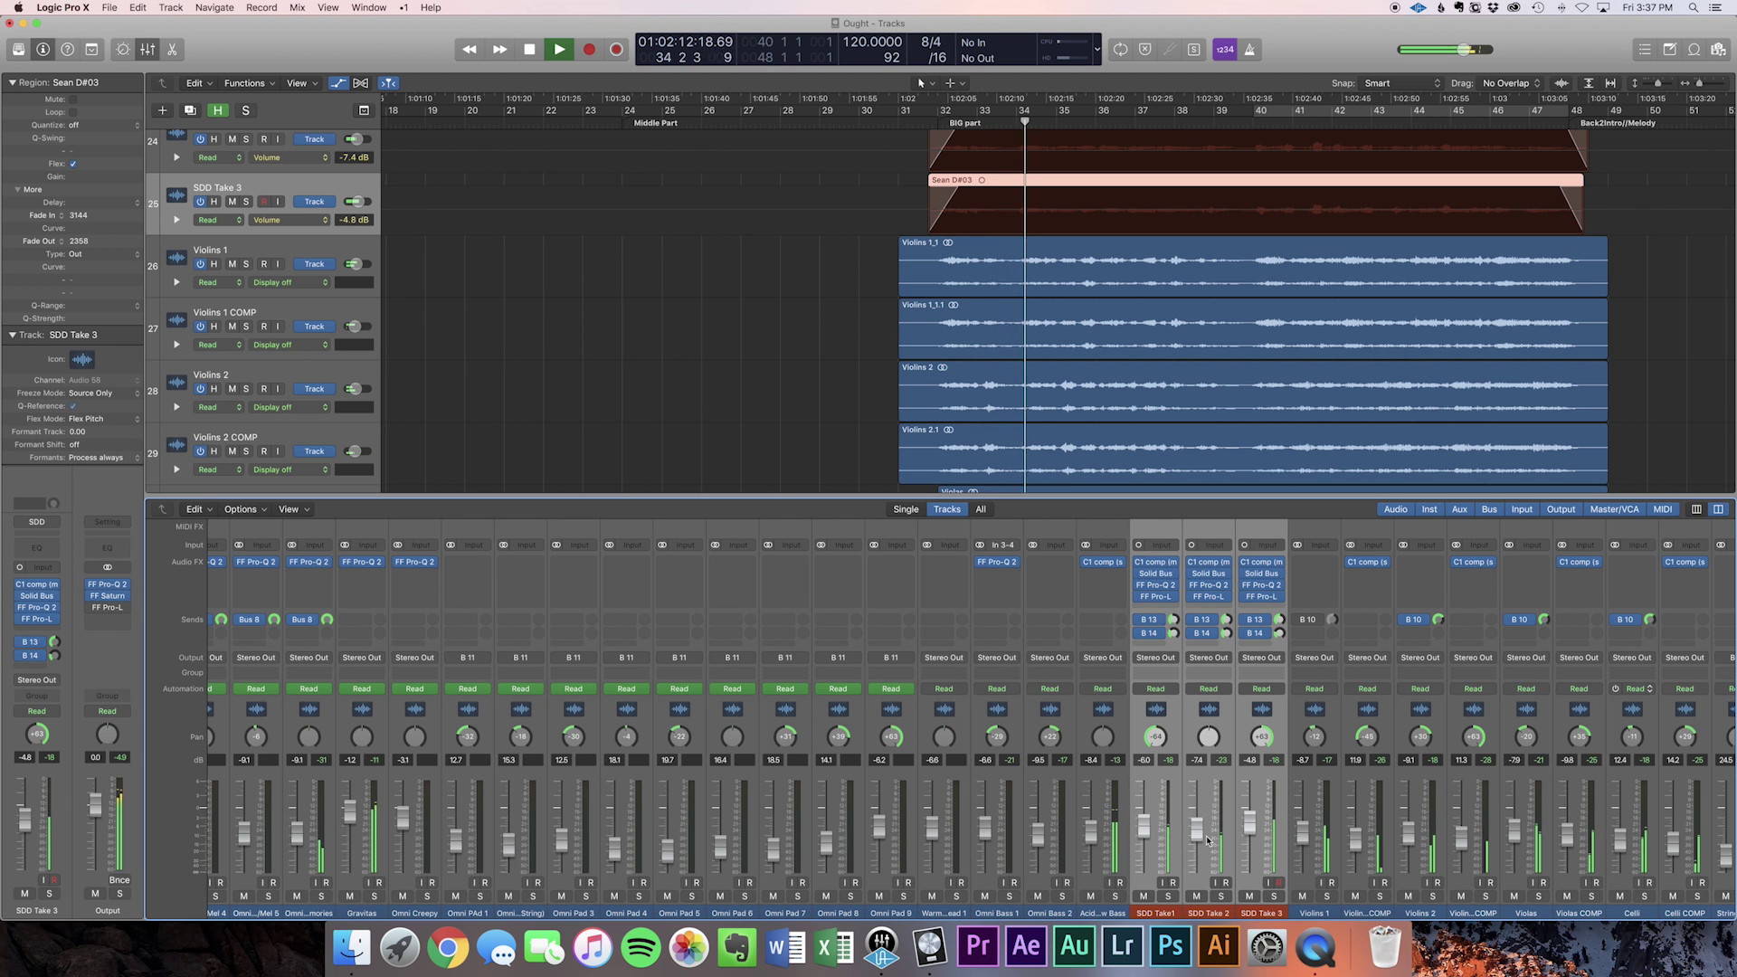
Hide the mixer and examine the whole arrangement during playback, from the pads and basses to the strings, Omni melodies and percussion.
{"action": "scroll", "coordinate": [1164, 446], "scroll_direction": "down", "scroll_amount": 3}
{"action": "scroll", "coordinate": [1164, 446], "scroll_direction": "down", "scroll_amount": 8}
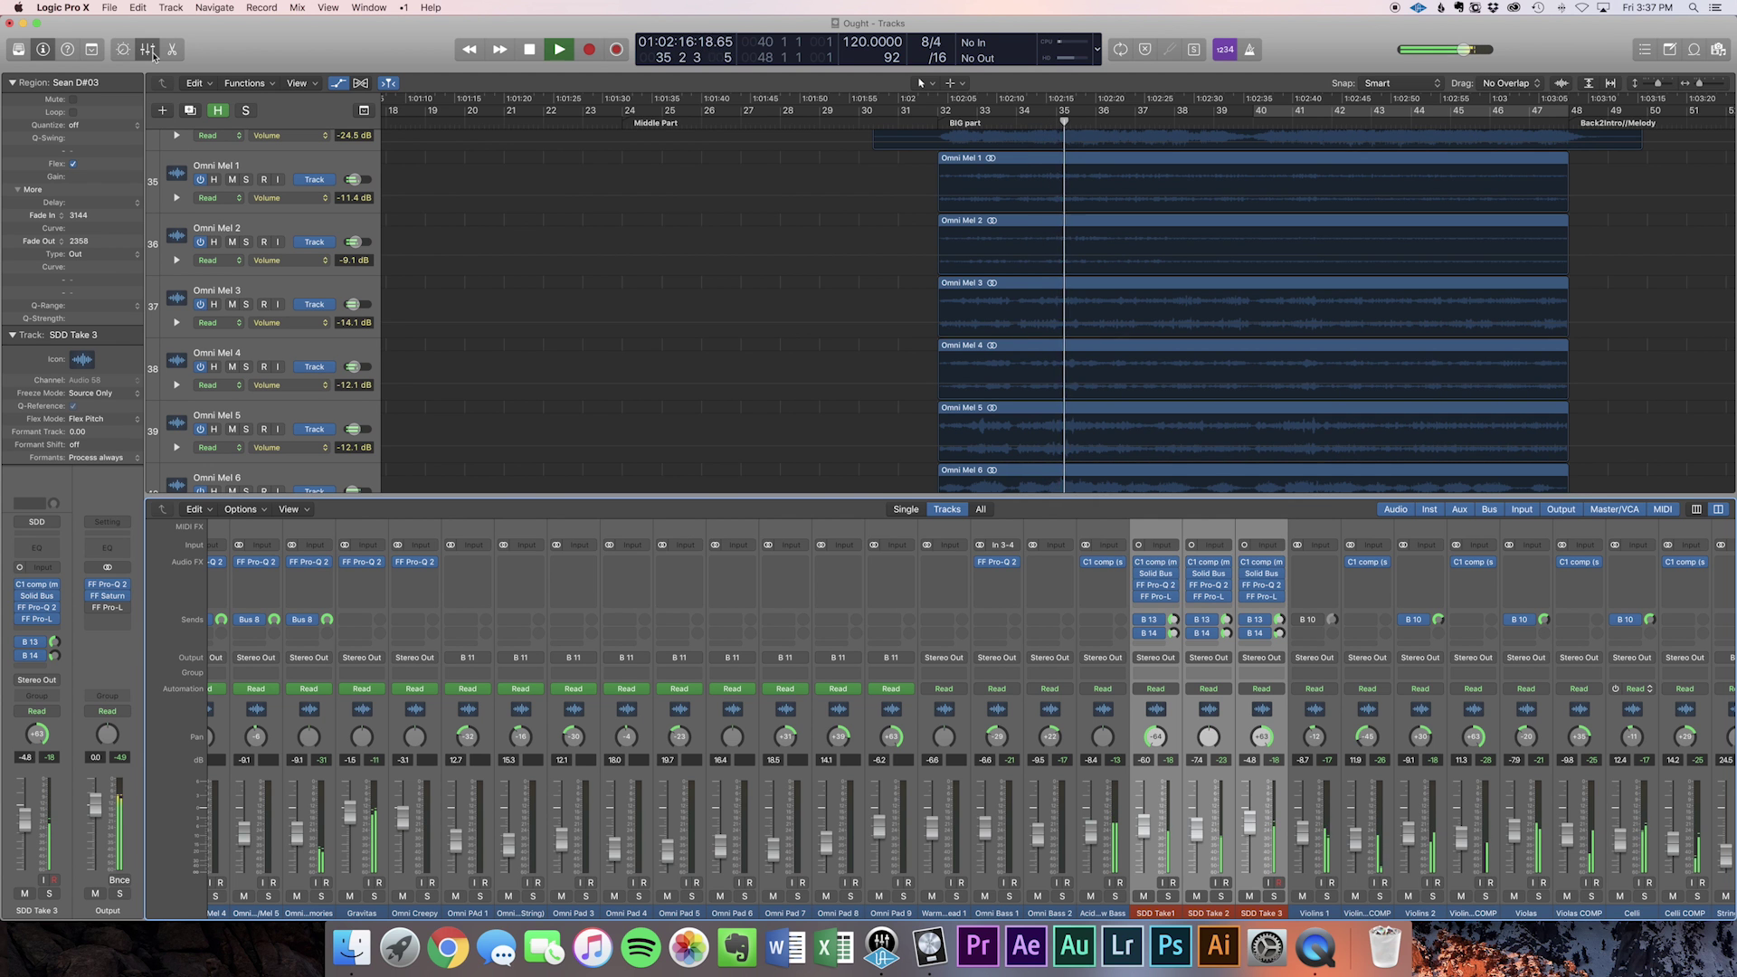
{"action": "key", "text": "x"}
{"action": "scroll", "coordinate": [878, 385], "scroll_direction": "up", "scroll_amount": 5}
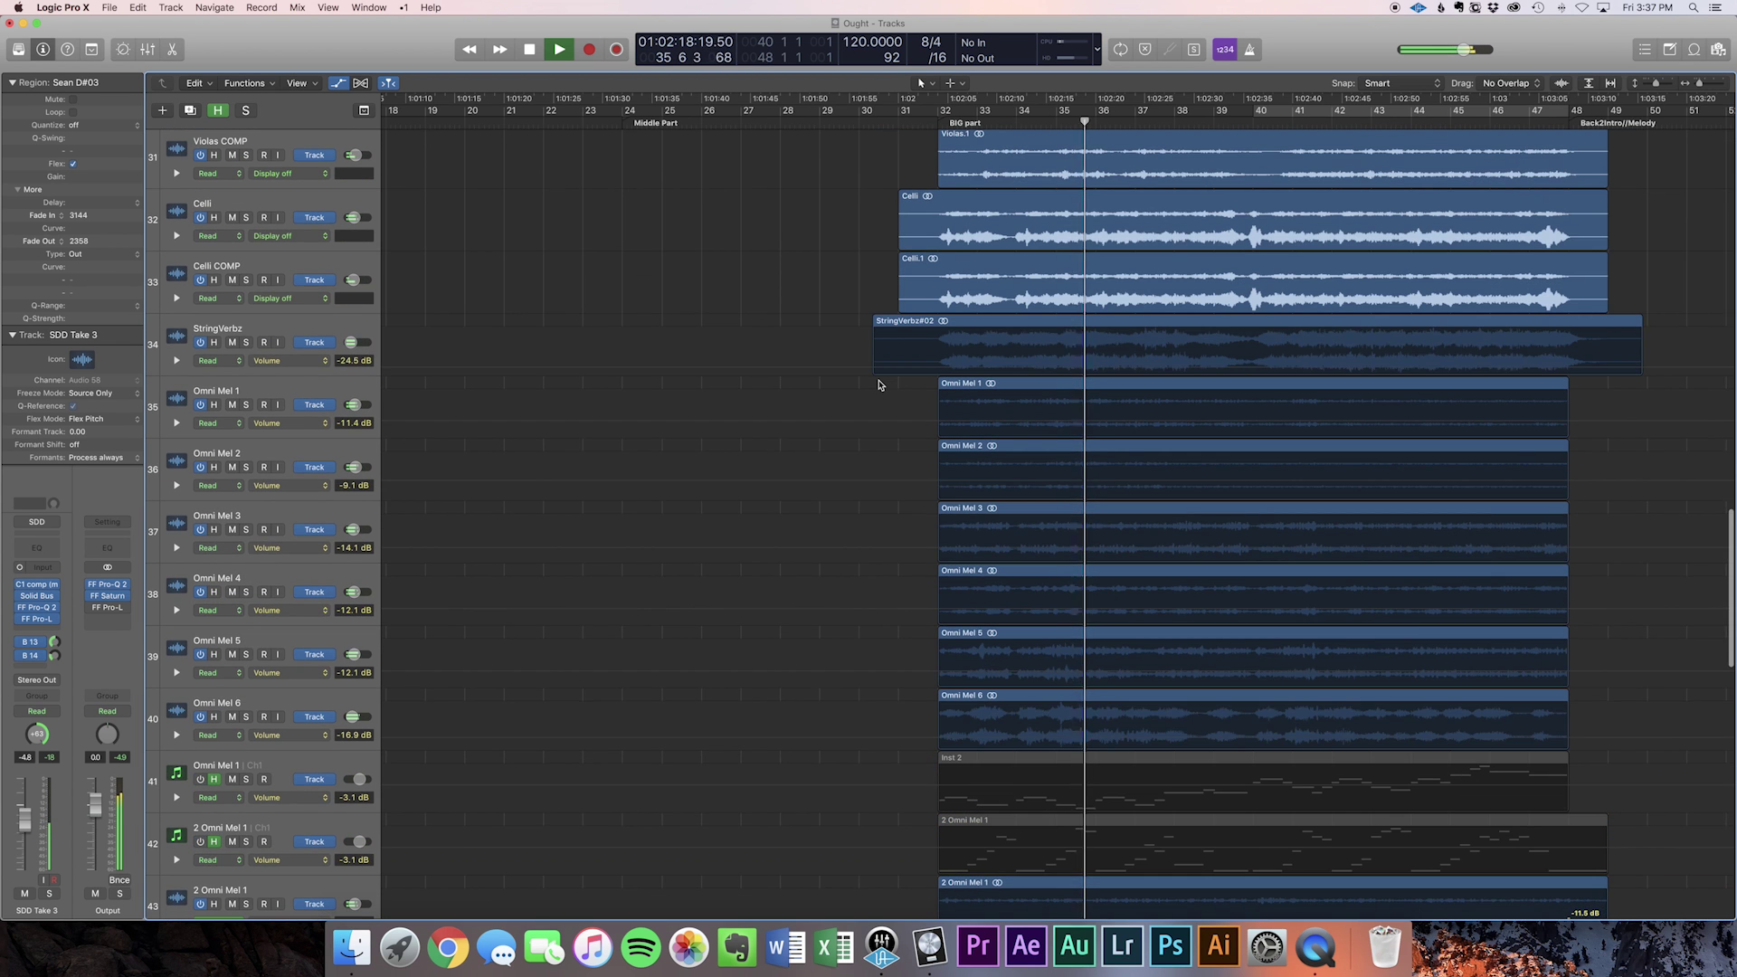
{"action": "scroll", "coordinate": [879, 380], "scroll_direction": "up", "scroll_amount": 2}
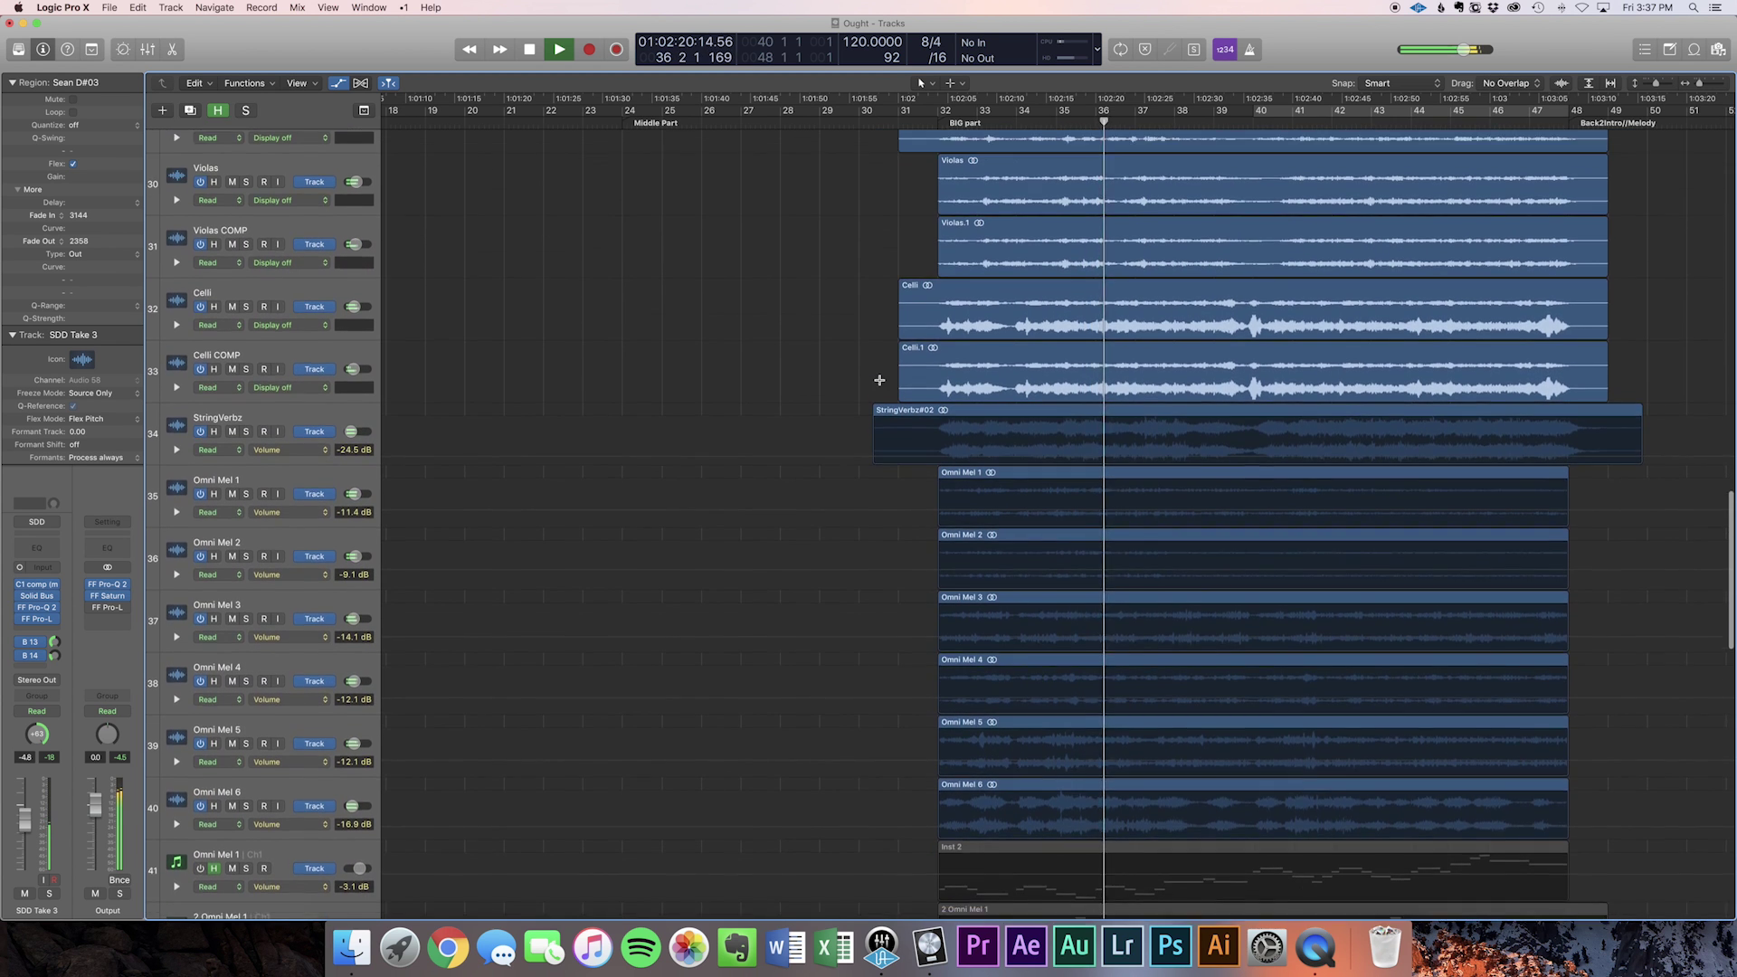
{"action": "scroll", "coordinate": [880, 380], "scroll_direction": "up", "scroll_amount": 2}
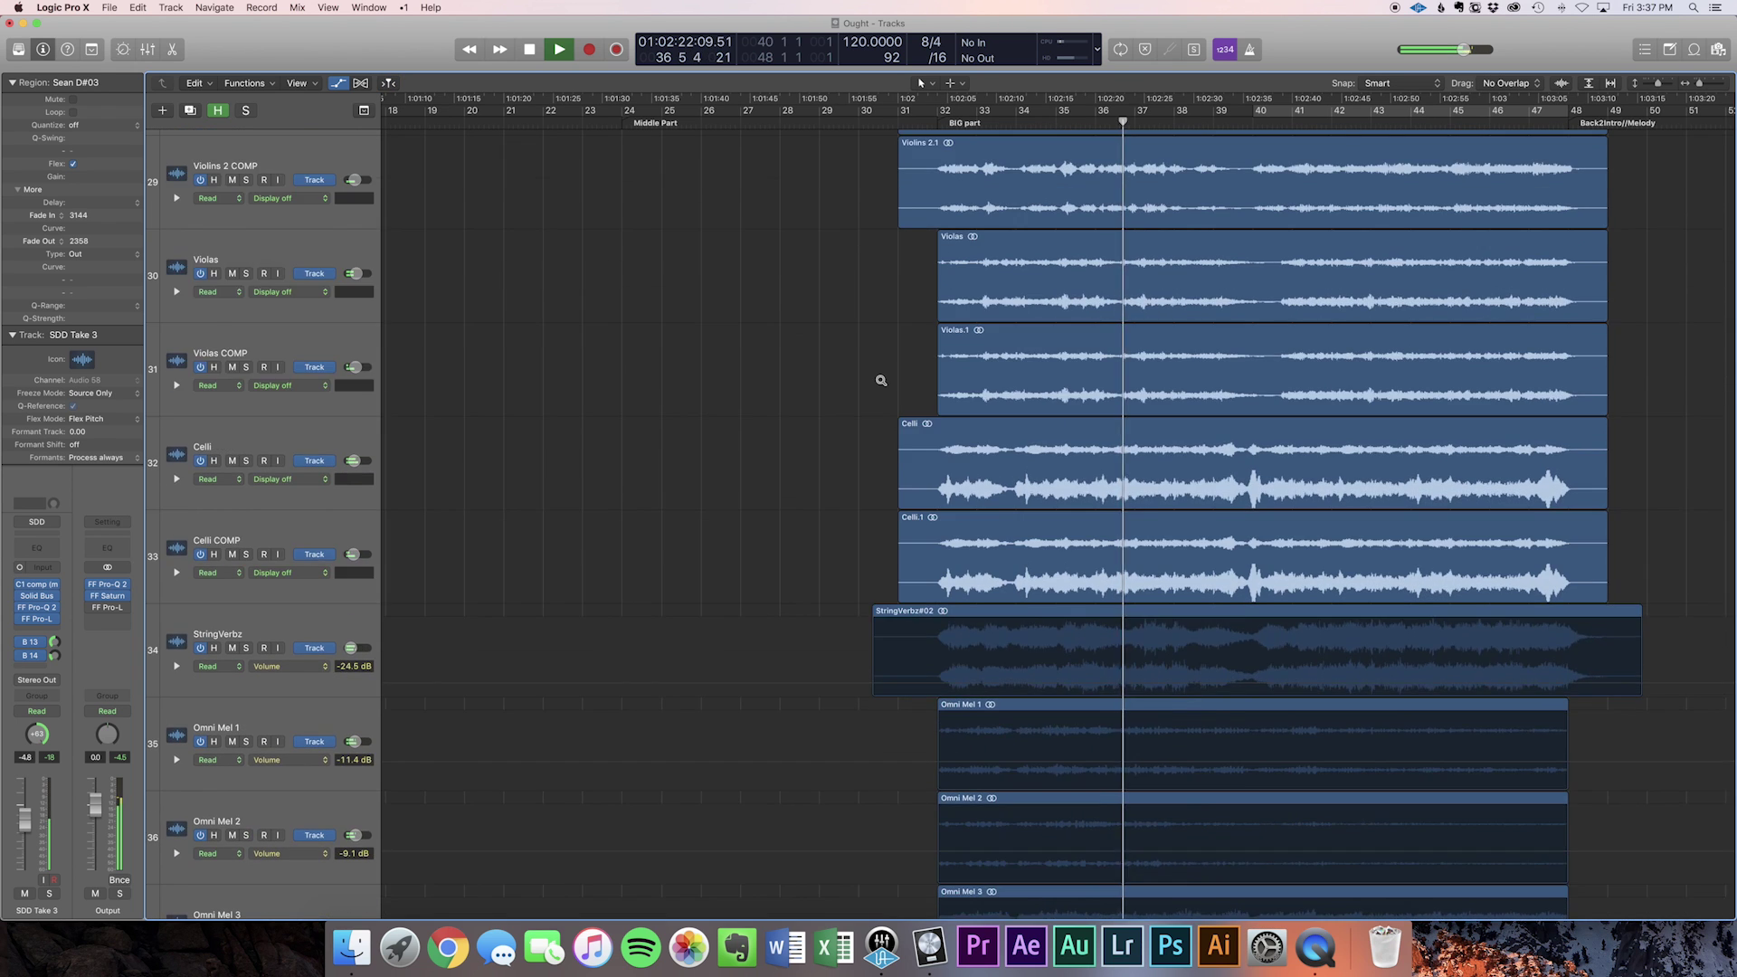
{"action": "scroll", "coordinate": [882, 383], "scroll_direction": "down", "scroll_amount": 3}
{"action": "scroll", "coordinate": [880, 383], "scroll_direction": "down", "scroll_amount": 3}
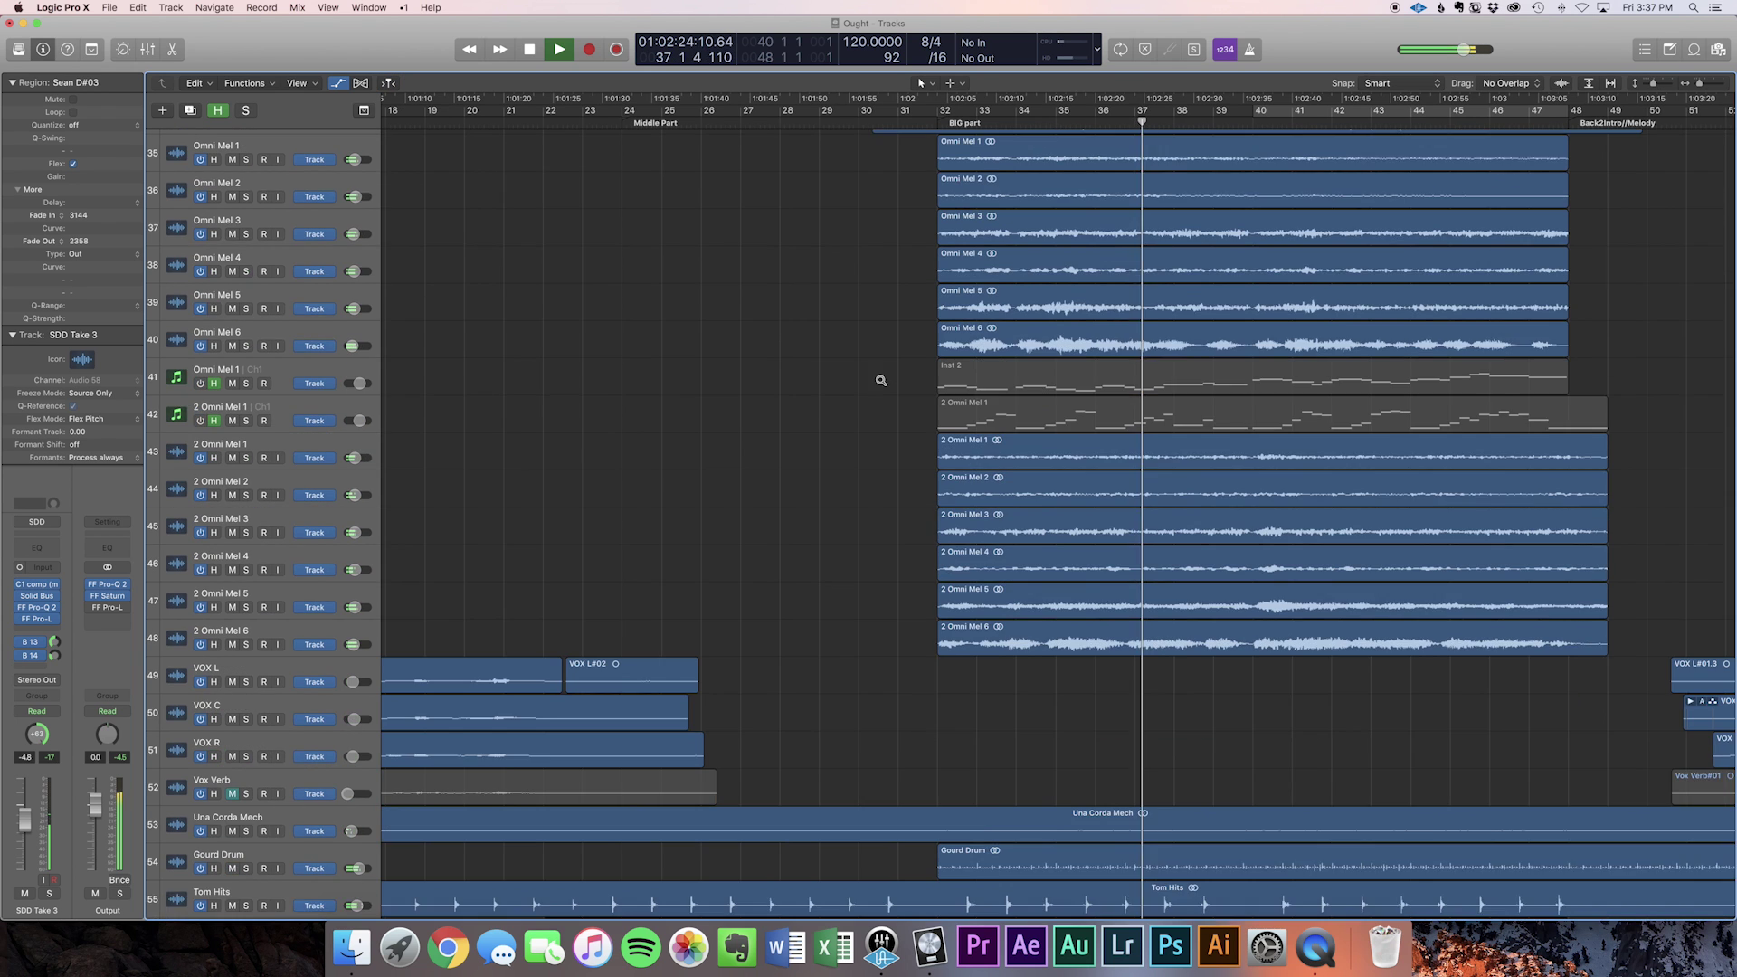
{"action": "scroll", "coordinate": [880, 383], "scroll_direction": "up", "scroll_amount": 1}
{"action": "scroll", "coordinate": [880, 383], "scroll_direction": "up", "scroll_amount": 8}
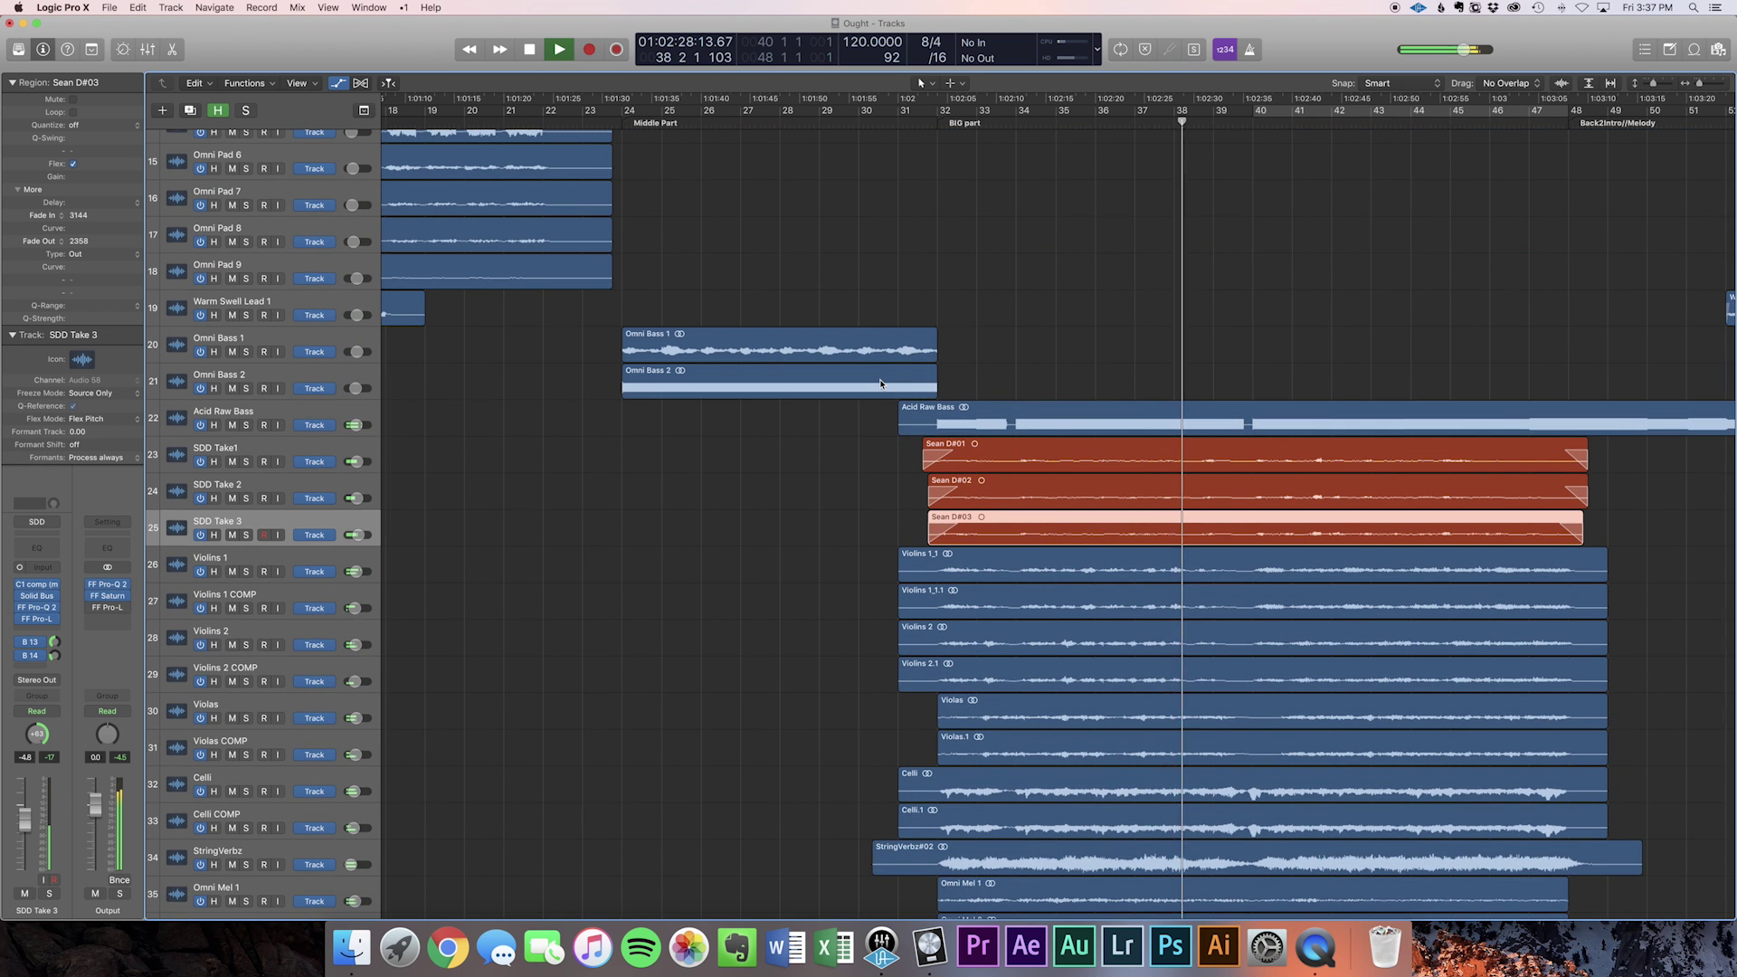
{"action": "scroll", "coordinate": [881, 383], "scroll_direction": "down", "scroll_amount": 6}
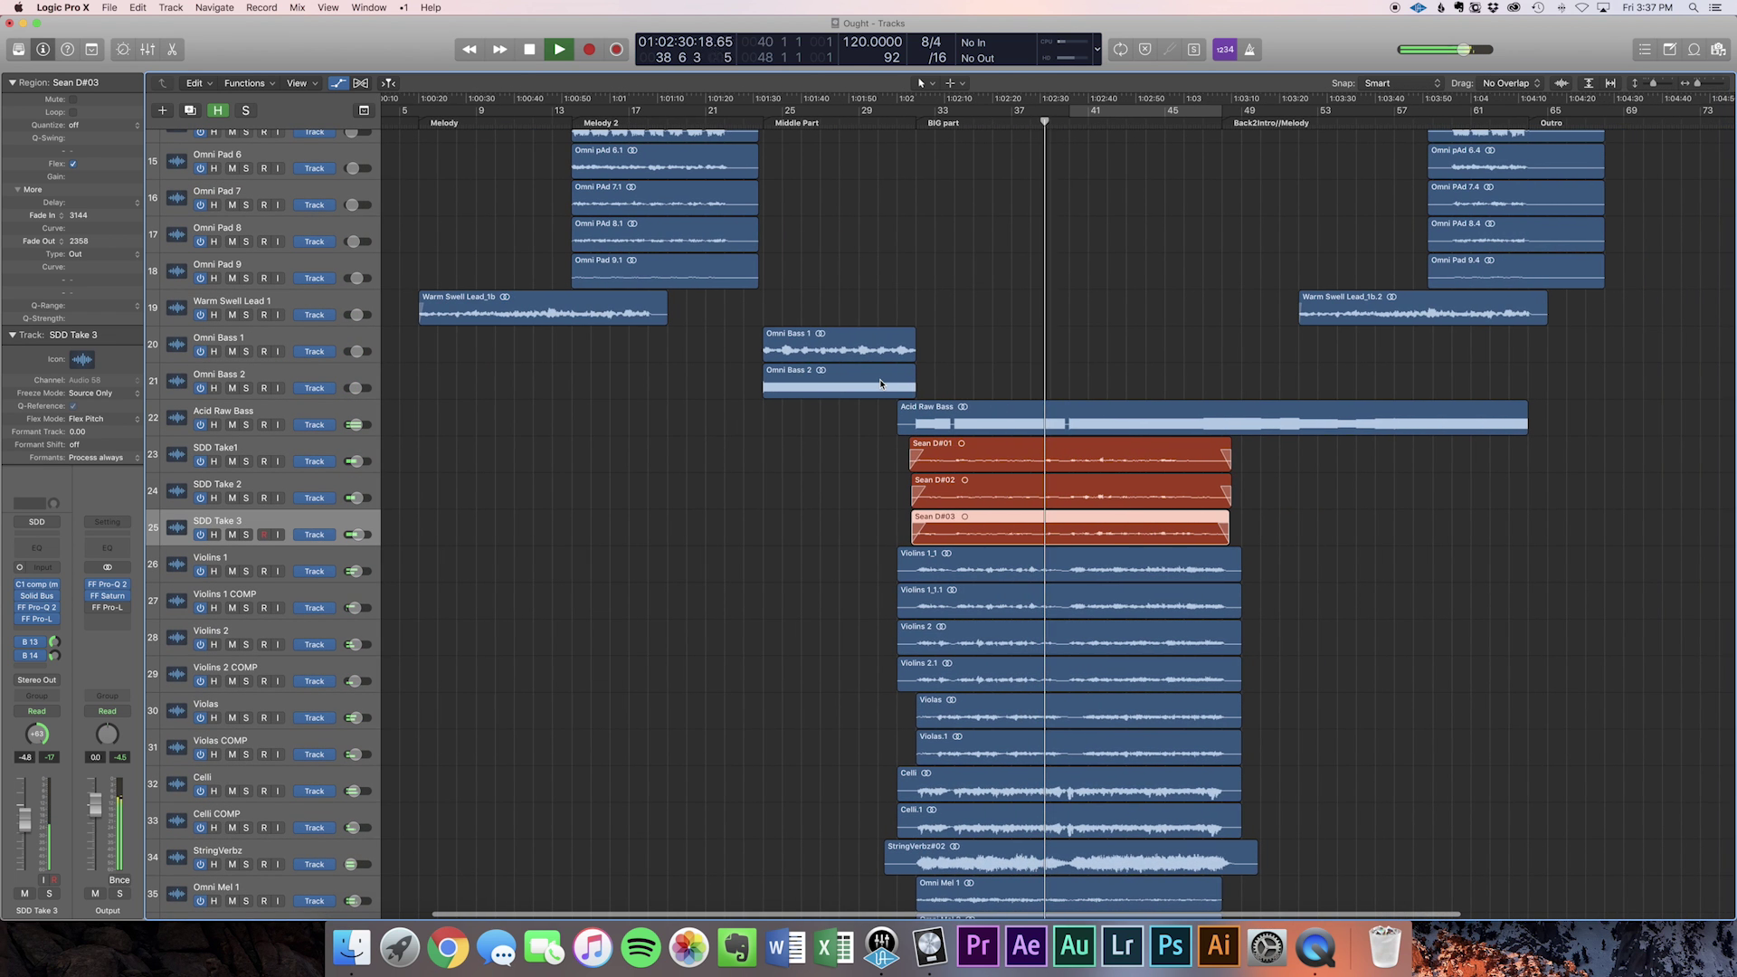
{"action": "scroll", "coordinate": [978, 378], "scroll_direction": "up", "scroll_amount": 10}
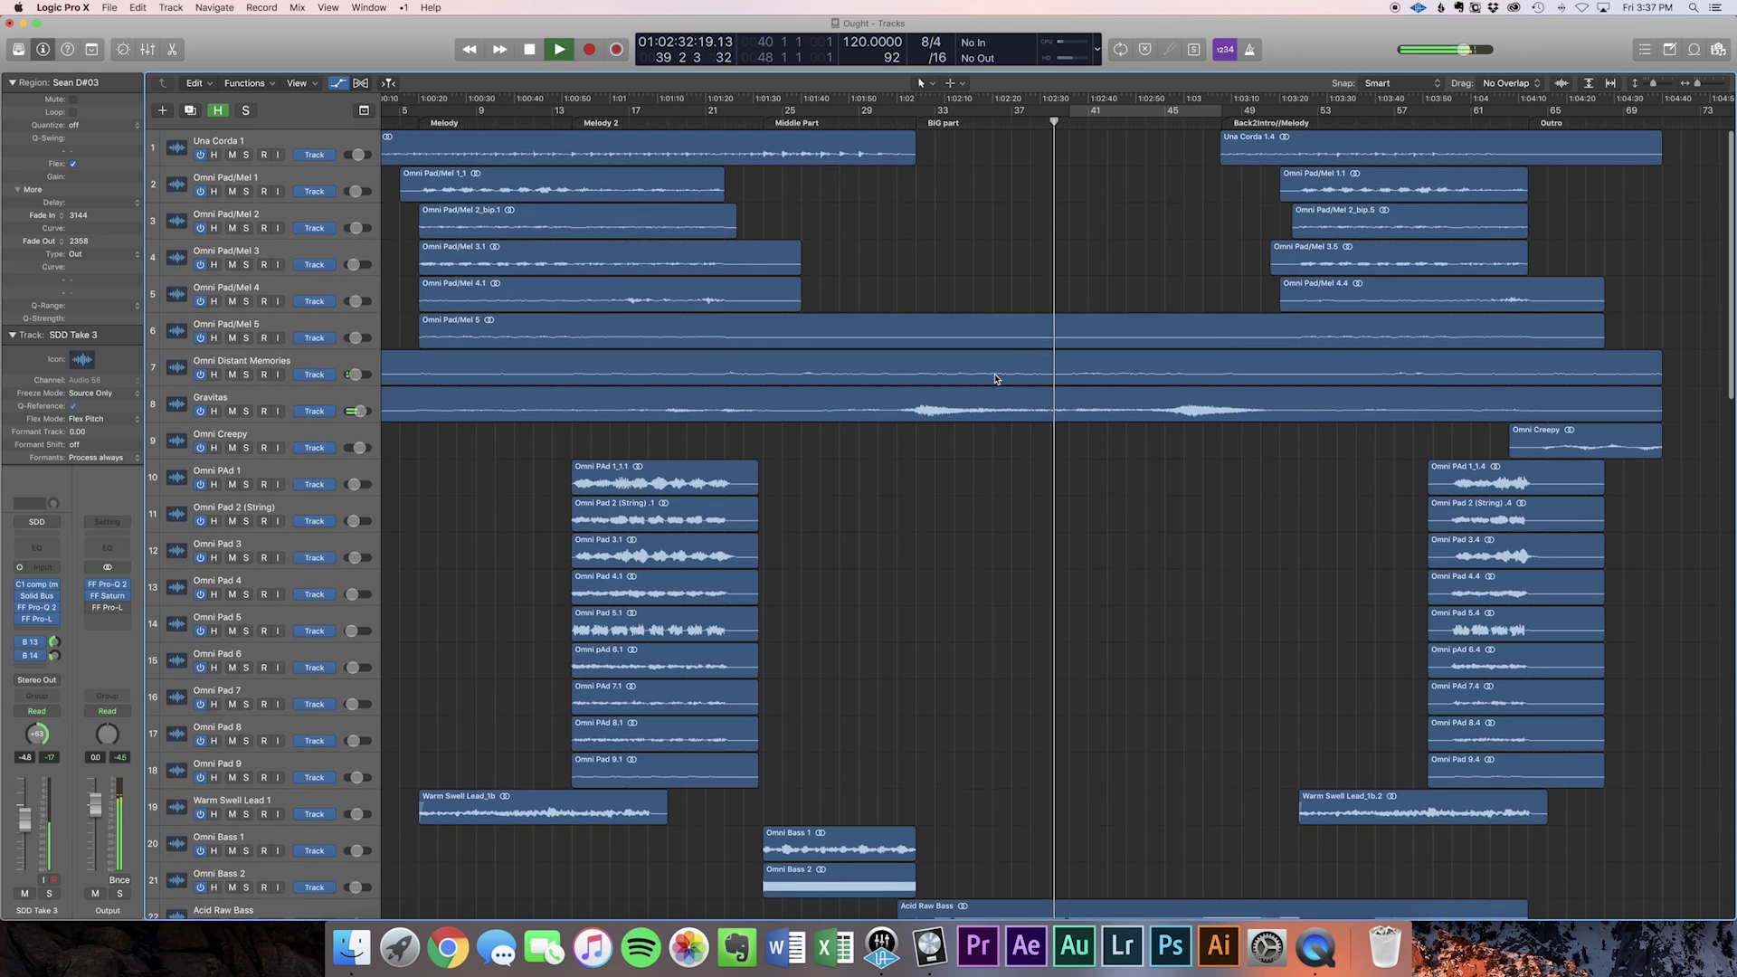
{"action": "scroll", "coordinate": [977, 377], "scroll_direction": "down", "scroll_amount": 6}
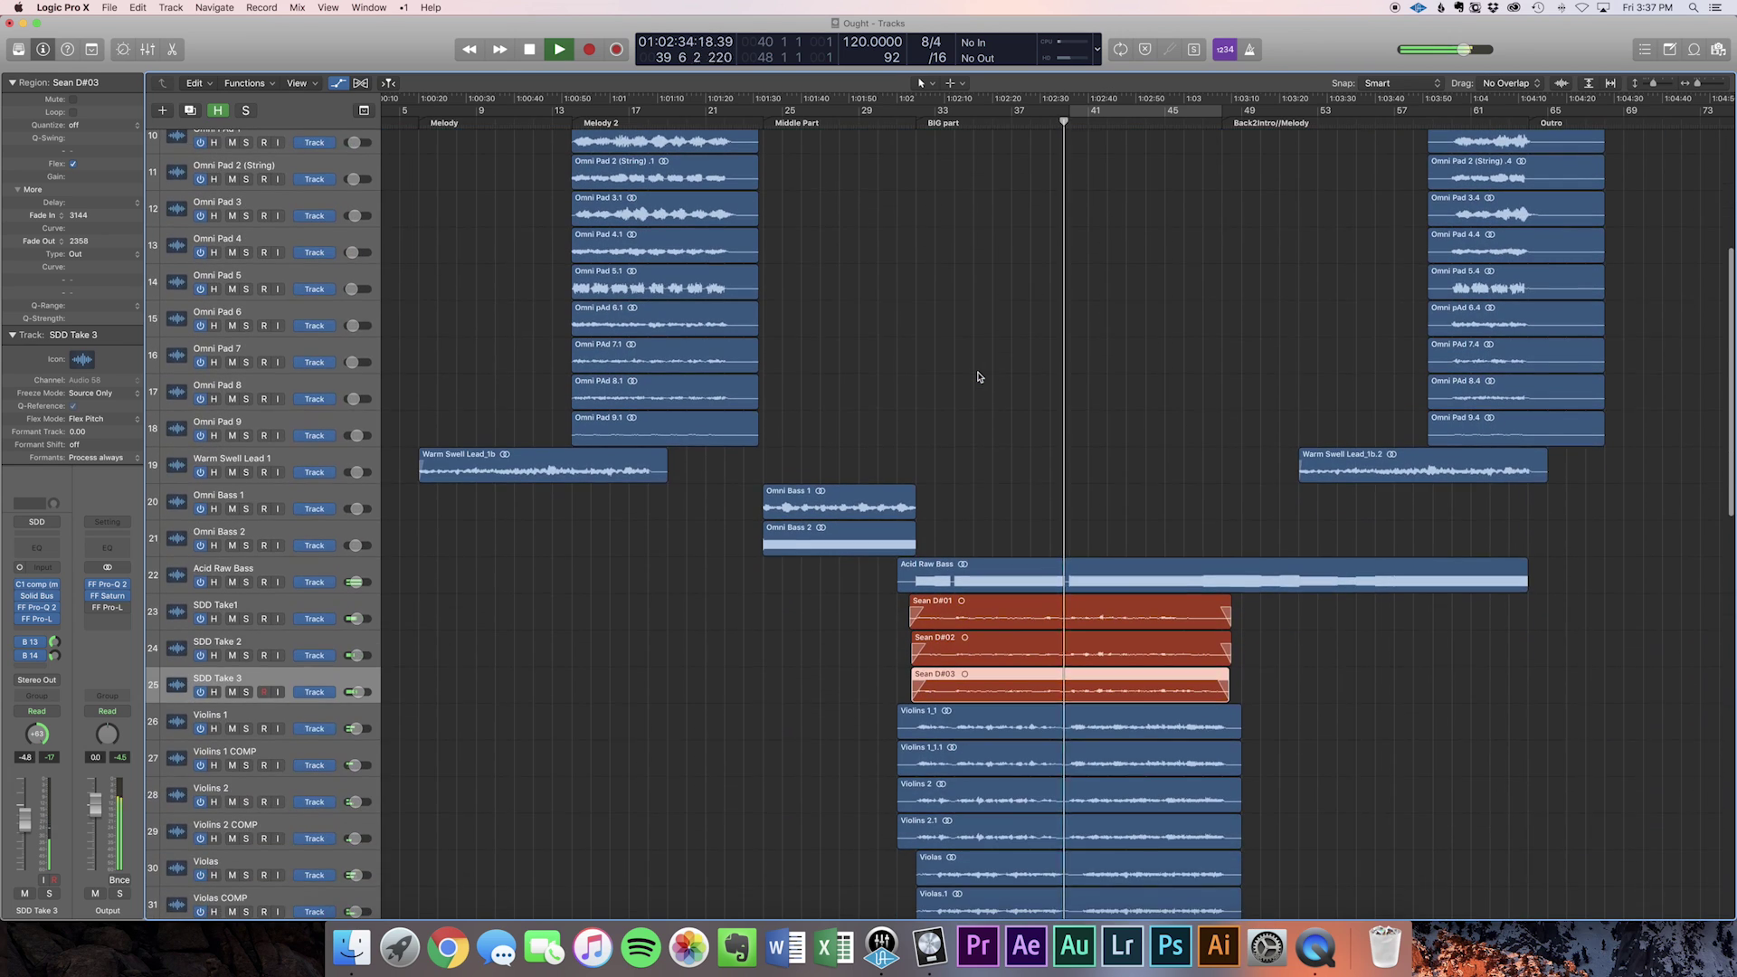